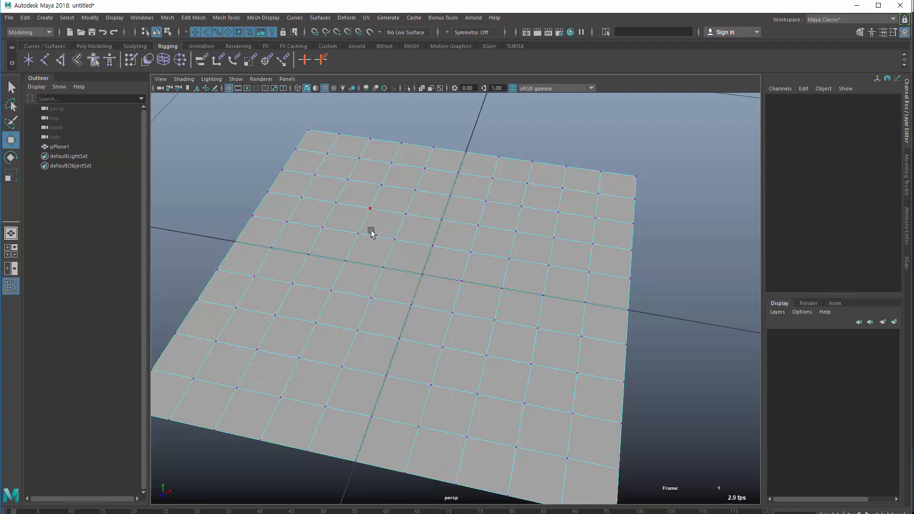
# Select a small group of vertices near the plane's centre and raise them above the surface to form a hill.
pyautogui.moveTo(372, 231); pyautogui.dragTo(392, 261)
pyautogui.moveTo(451, 319); pyautogui.dragTo(450, 318)
pyautogui.scroll(-10, 363, 295)
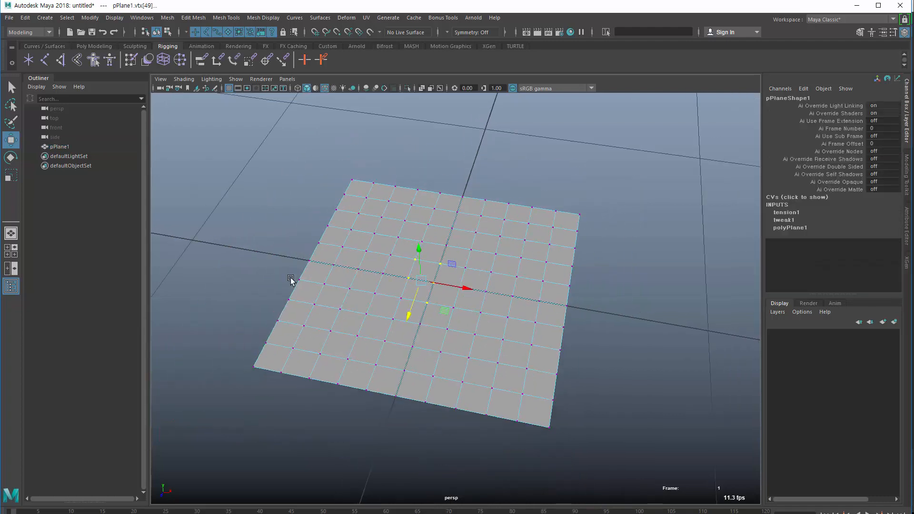
pyautogui.keyDown('alt'); pyautogui.moveTo(295, 271); pyautogui.dragTo(326, 291); pyautogui.keyUp('alt')
pyautogui.moveTo(422, 280); pyautogui.dragTo(353, 35)
pyautogui.keyDown('alt'); pyautogui.moveTo(393, 305); pyautogui.dragTo(419, 143); pyautogui.keyUp('alt')
pyautogui.keyDown('alt'); pyautogui.moveTo(493, 216); pyautogui.dragTo(402, 361); pyautogui.keyUp('alt')
pyautogui.click(424, 187)
pyautogui.keyDown('alt'); pyautogui.moveTo(427, 249); pyautogui.dragTo(408, 348); pyautogui.keyUp('alt')
pyautogui.keyDown('alt'); pyautogui.moveTo(411, 260); pyautogui.dragTo(418, 226); pyautogui.keyUp('alt')
pyautogui.keyDown('alt'); pyautogui.moveTo(386, 267); pyautogui.dragTo(431, 279); pyautogui.keyUp('alt')
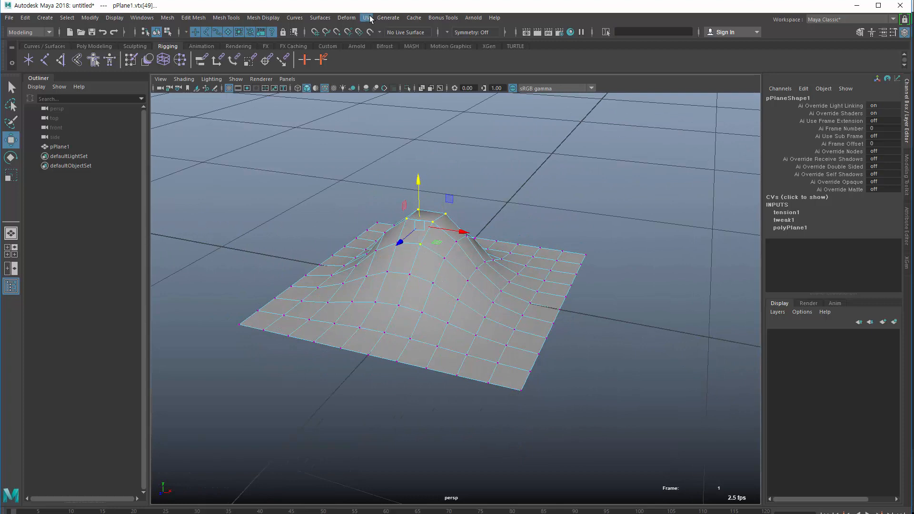
# Push the selected centre vertices straight down below the plane to form a deep dip.
pyautogui.click(347, 18)
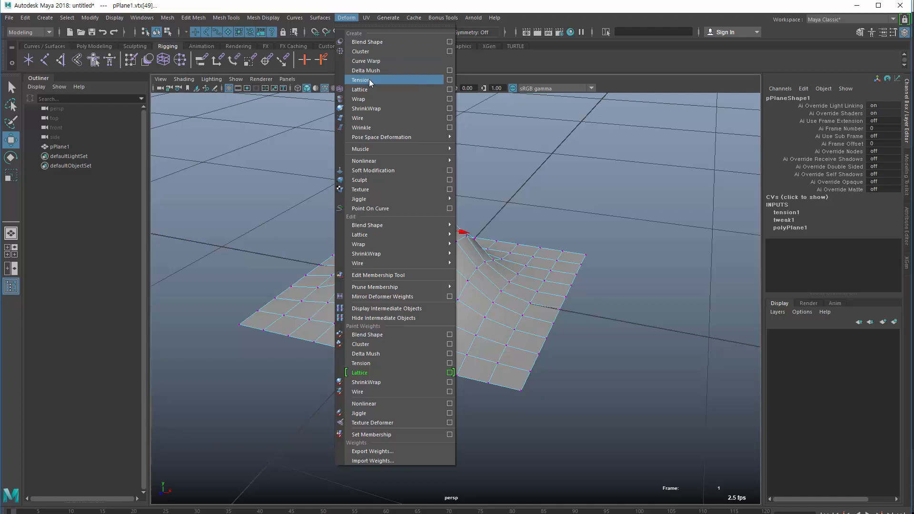
pyautogui.click(347, 8)
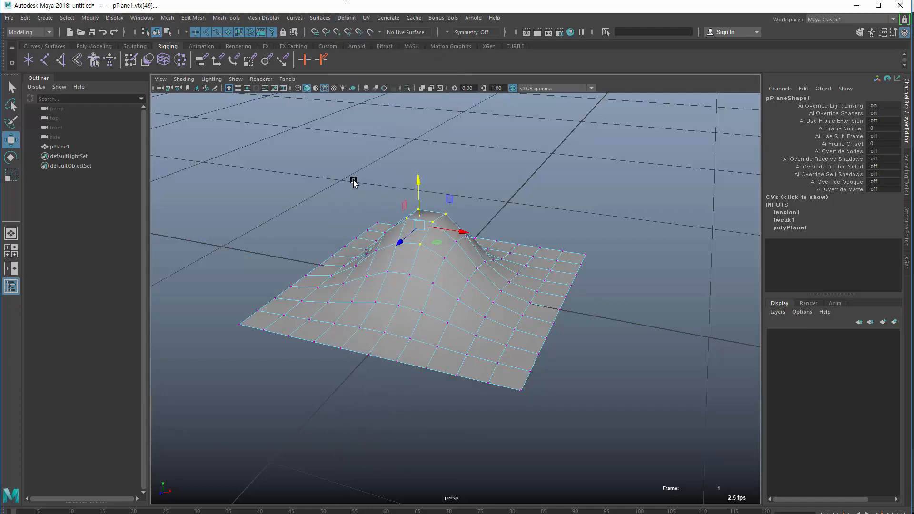
pyautogui.keyDown('alt'); pyautogui.moveTo(341, 203); pyautogui.dragTo(424, 287); pyautogui.keyUp('alt')
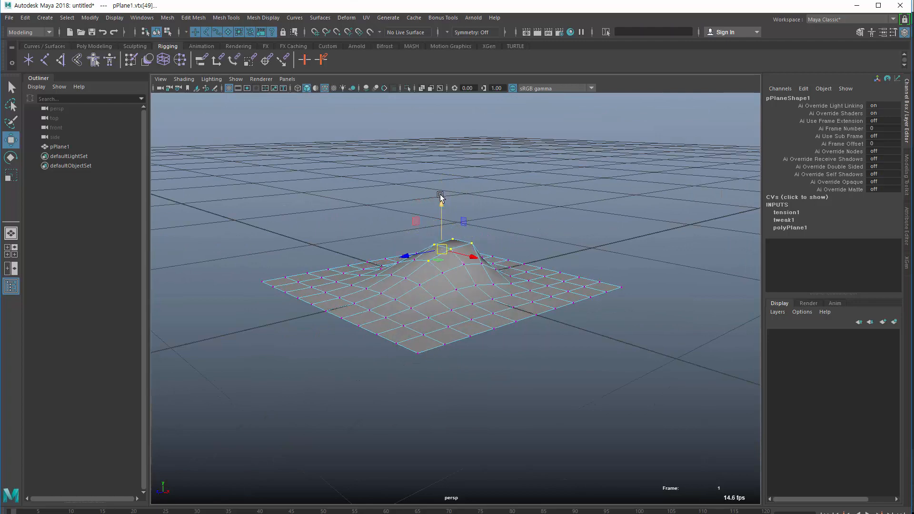
pyautogui.moveTo(441, 198); pyautogui.dragTo(414, 351)
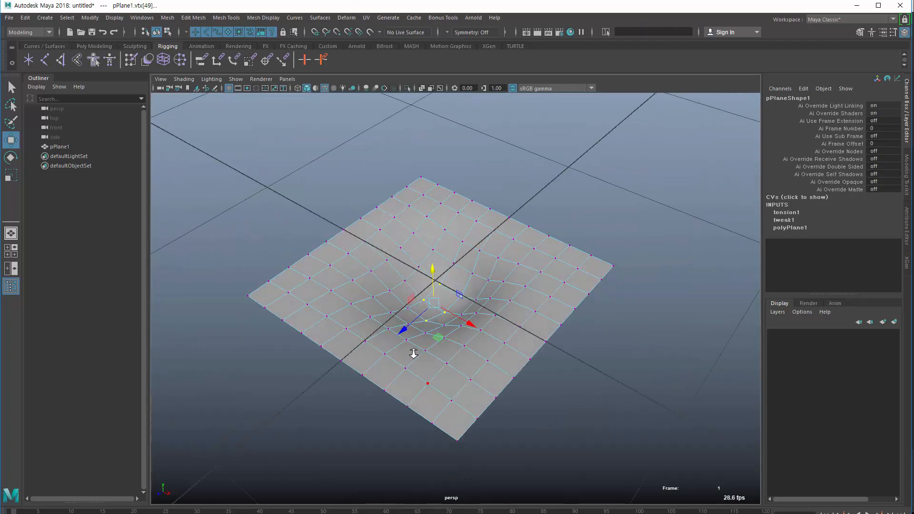
pyautogui.moveTo(447, 285); pyautogui.dragTo(430, 182)
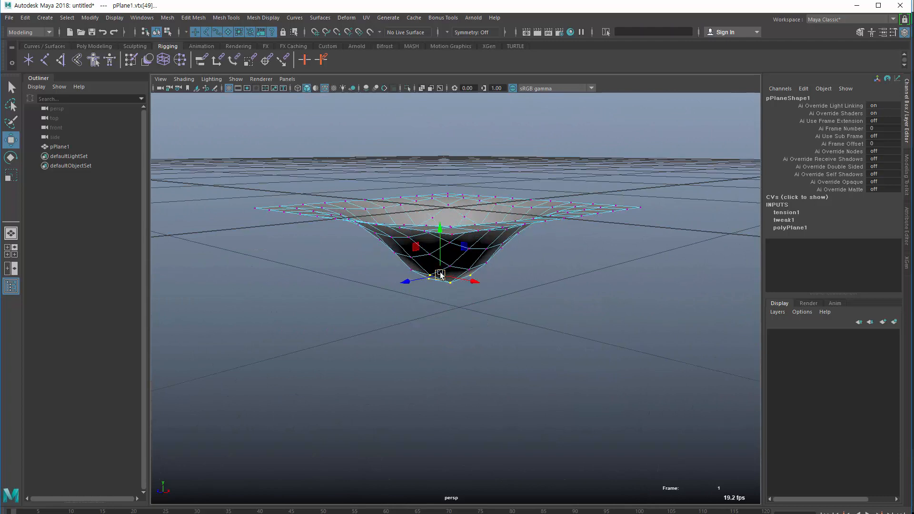
# Pull the selected vertices back up above the plane and shift them sideways in several directions to stretch the surface.
pyautogui.moveTo(441, 275); pyautogui.dragTo(417, 98)
pyautogui.keyDown('alt'); pyautogui.moveTo(410, 165); pyautogui.dragTo(422, 178); pyautogui.keyUp('alt')
pyautogui.moveTo(447, 251); pyautogui.dragTo(398, 31)
pyautogui.keyDown('alt'); pyautogui.moveTo(359, 220); pyautogui.dragTo(425, 208); pyautogui.keyUp('alt')
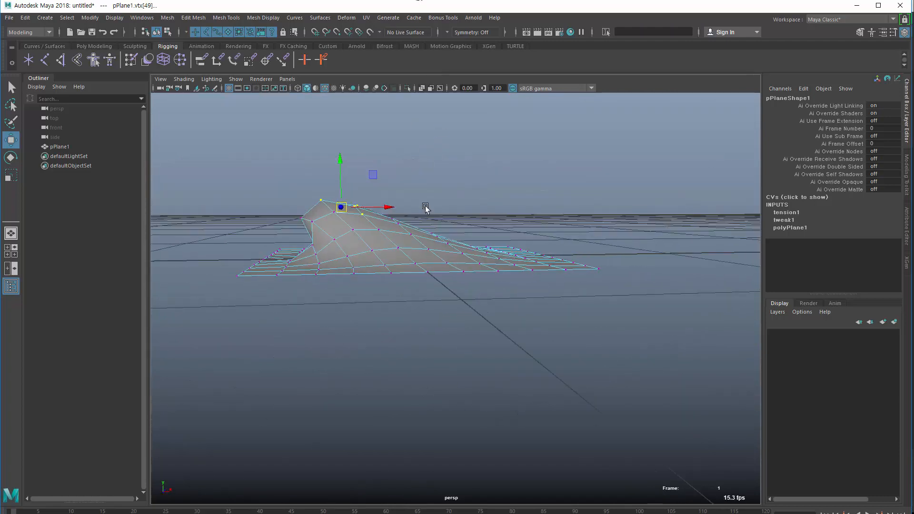
pyautogui.moveTo(341, 207); pyautogui.dragTo(423, 174)
pyautogui.keyDown('alt'); pyautogui.moveTo(390, 206); pyautogui.dragTo(407, 250); pyautogui.keyUp('alt')
pyautogui.keyDown('alt'); pyautogui.moveTo(401, 183); pyautogui.dragTo(270, 118); pyautogui.keyUp('alt')
pyautogui.moveTo(520, 174); pyautogui.dragTo(404, 247)
pyautogui.keyDown('alt'); pyautogui.moveTo(368, 156); pyautogui.dragTo(338, 184); pyautogui.keyUp('alt')
pyautogui.click(338, 183)
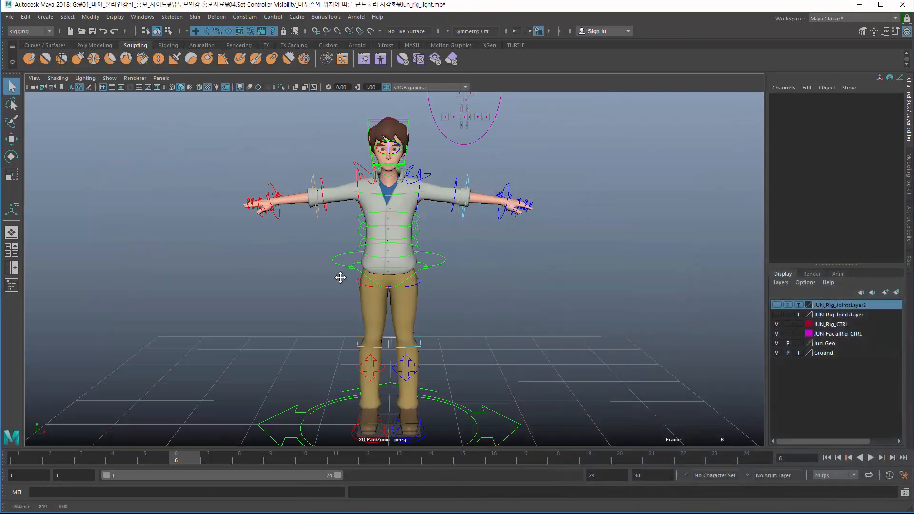
# Examine the rigged character's face up close, briefly selecting the head mesh and clearing the selection.
pyautogui.moveTo(341, 278); pyautogui.dragTo(448, 261, button='middle')
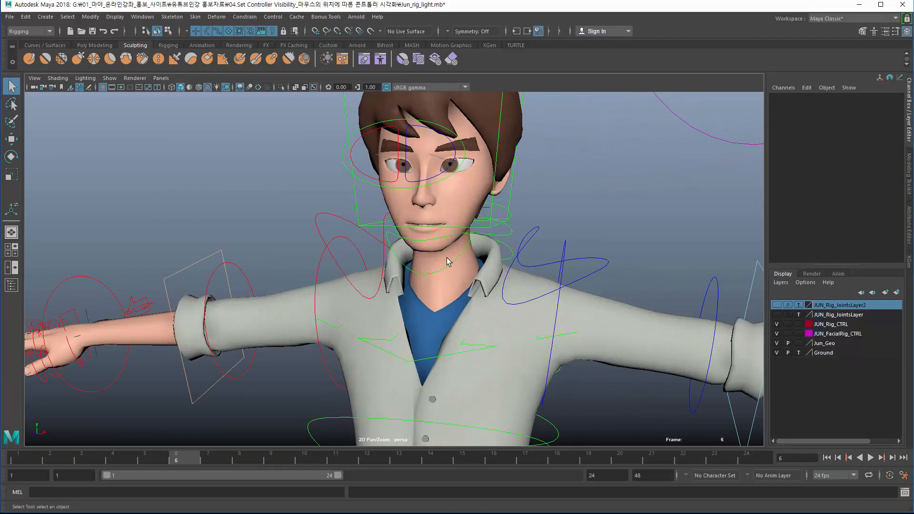
pyautogui.keyDown('alt'); pyautogui.moveTo(447, 261); pyautogui.dragTo(351, 247); pyautogui.keyUp('alt')
pyautogui.click(384, 254)
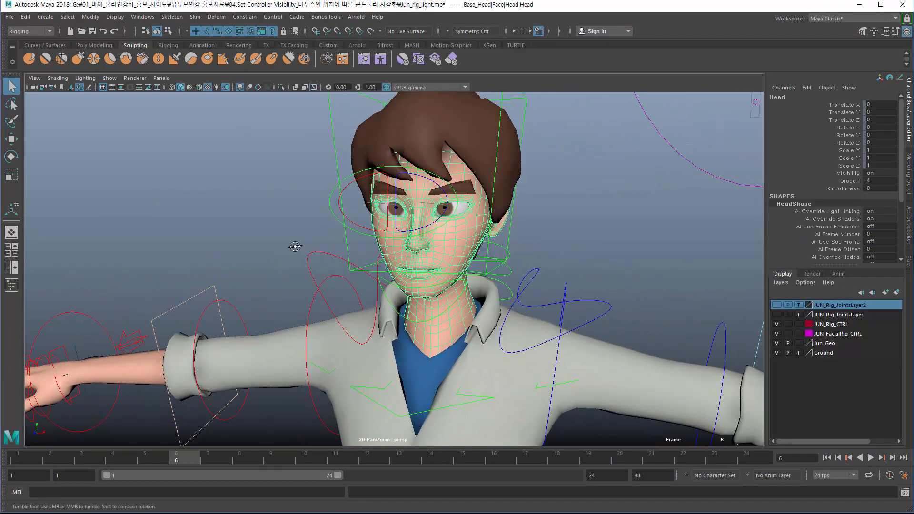
pyautogui.click(289, 247)
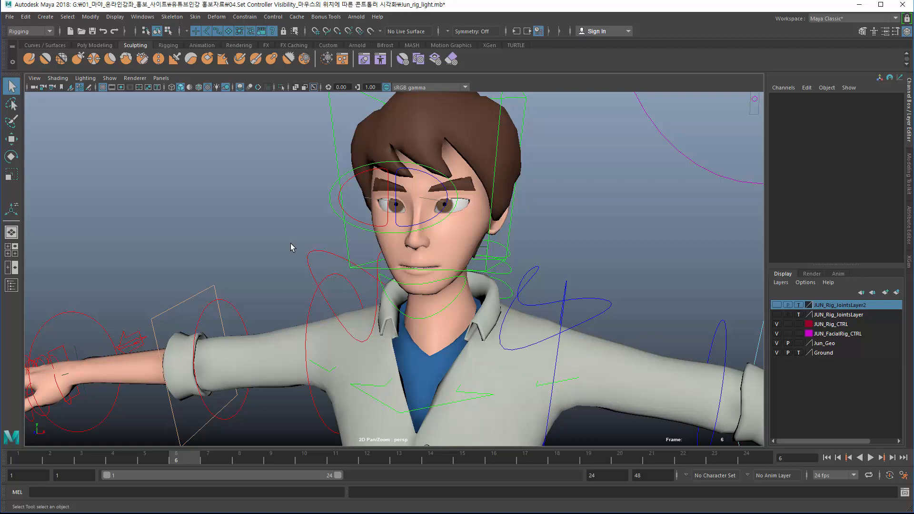
# Switch to the browser, search Naver for "maya" and open the Maya 3D character animation DVD book listing.
pyautogui.hotkey('alt', 'Tab')
pyautogui.click(418, 93)
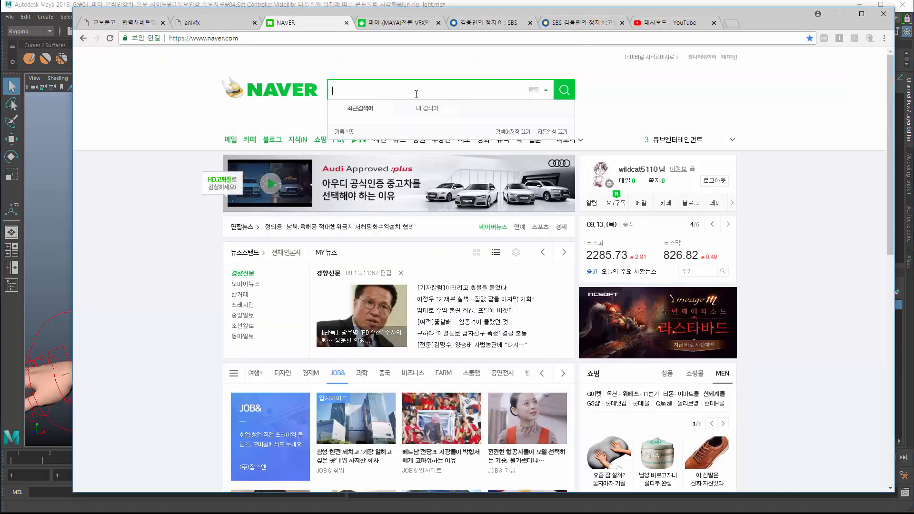
pyautogui.write('maya')
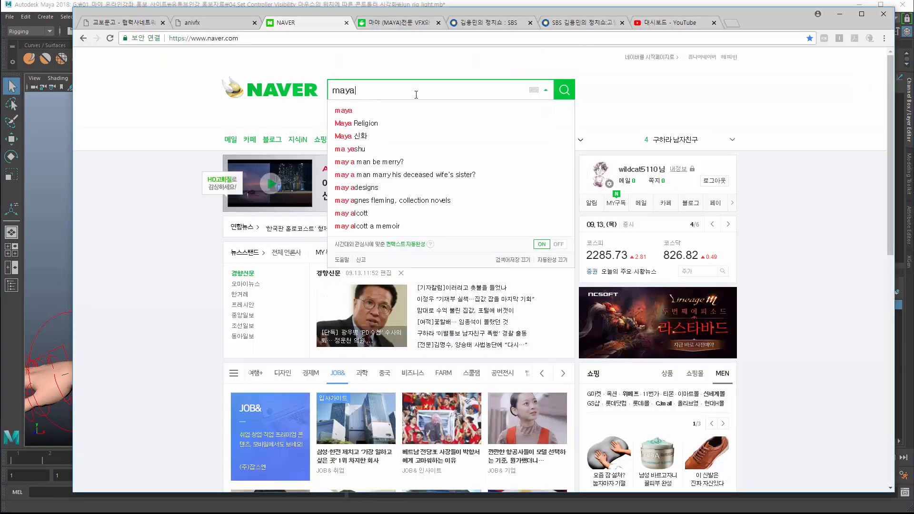
pyautogui.press('Return')
pyautogui.scroll(-15, 408, 216)
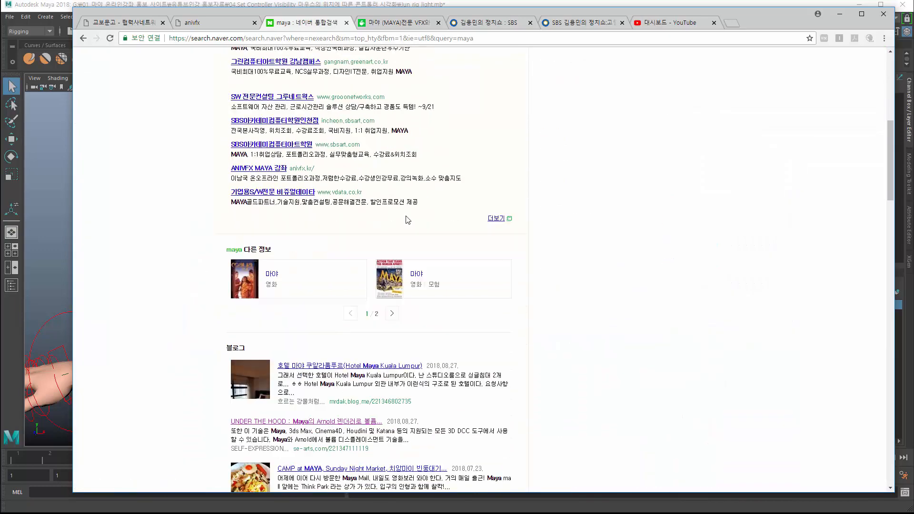
pyautogui.scroll(-1, 407, 216)
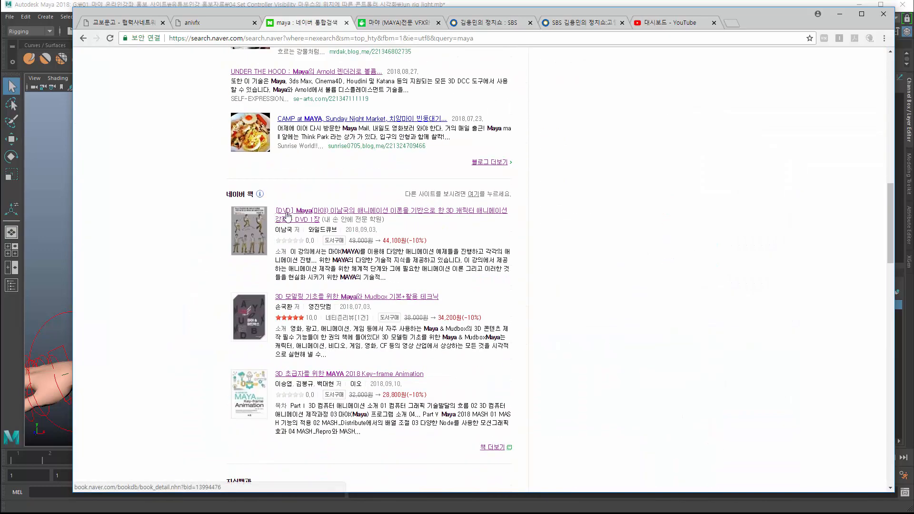
pyautogui.click(287, 216)
pyautogui.click(296, 235)
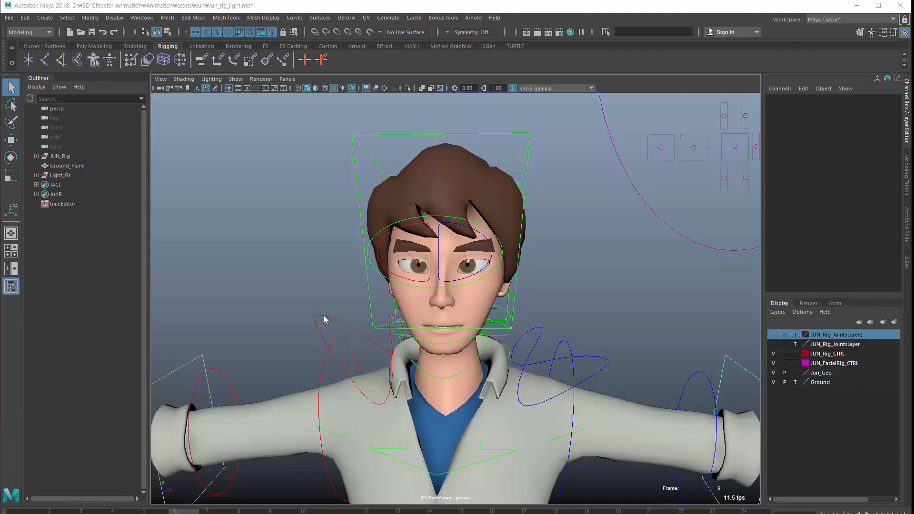
# Switch back to Maya and inspect the character's head from several distances and angles, selecting and deselecting the head mesh.
pyautogui.moveTo(323, 319); pyautogui.dragTo(413, 361, button='right')
pyautogui.keyDown('alt'); pyautogui.moveTo(413, 361); pyautogui.dragTo(375, 358); pyautogui.keyUp('alt')
pyautogui.scroll(-4, 376, 357)
pyautogui.click(326, 300)
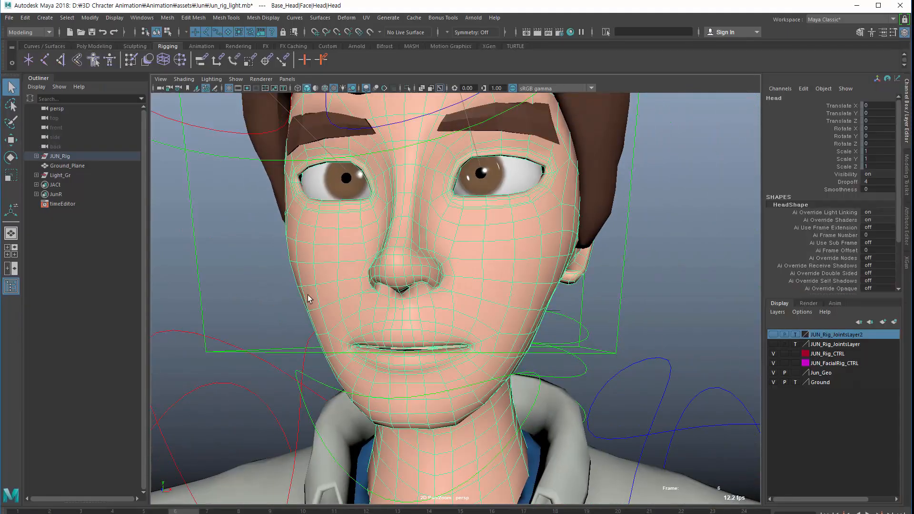
pyautogui.scroll(-2, 307, 294)
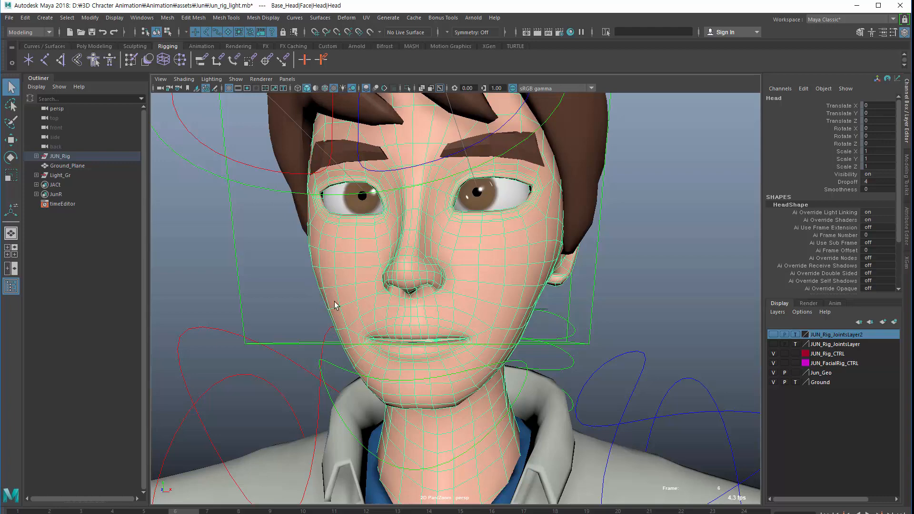
pyautogui.keyDown('alt'); pyautogui.moveTo(338, 308); pyautogui.dragTo(286, 311, button='right'); pyautogui.keyUp('alt')
pyautogui.click(248, 305)
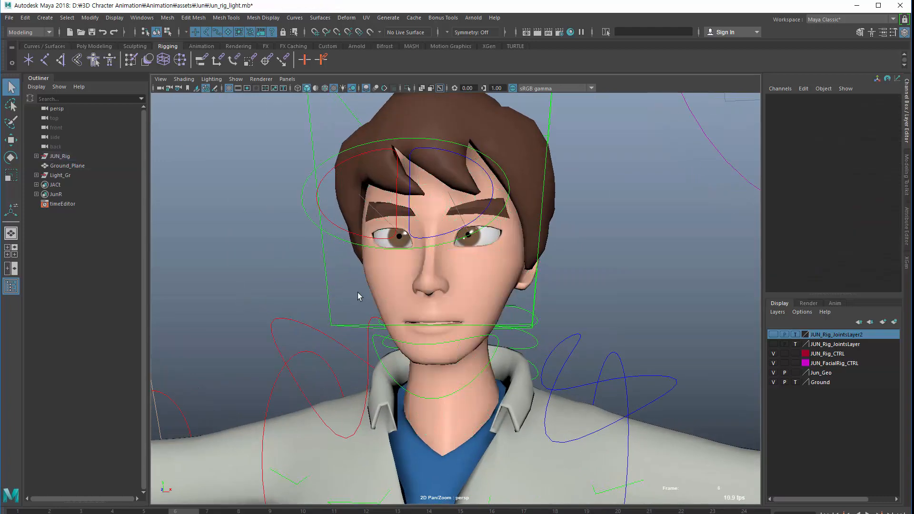
pyautogui.click(371, 292)
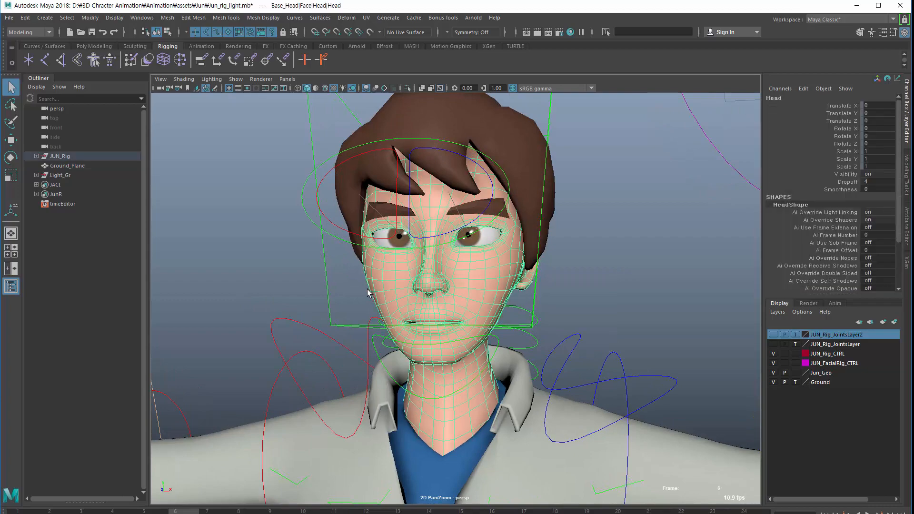
pyautogui.keyDown('alt'); pyautogui.moveTo(373, 292); pyautogui.dragTo(370, 288); pyautogui.keyUp('alt')
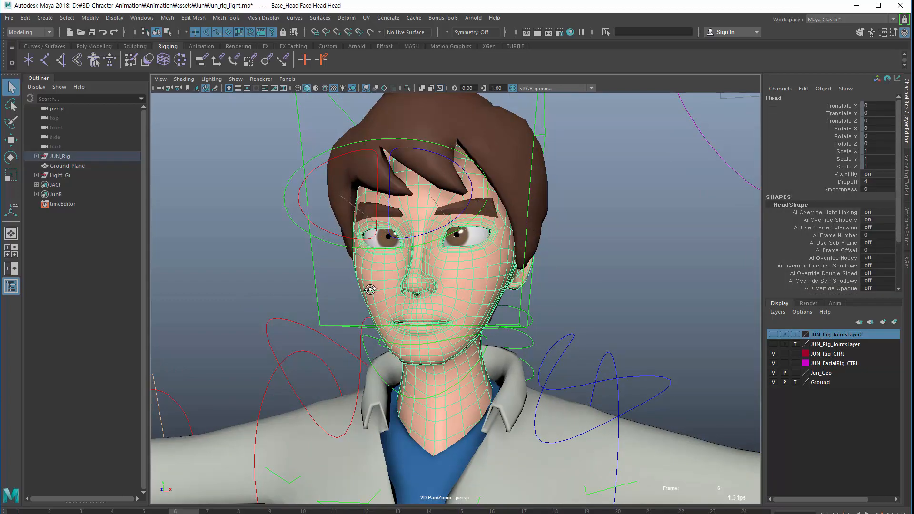
pyautogui.keyDown('alt'); pyautogui.moveTo(369, 288); pyautogui.dragTo(250, 301, button='right'); pyautogui.keyUp('alt')
pyautogui.click(529, 198)
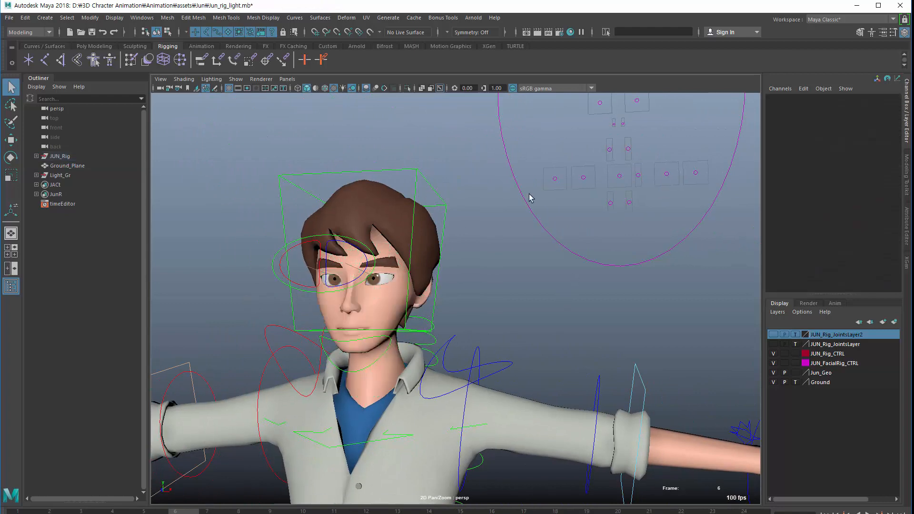
# Select the right cheek facial control R_Cheek_CTRL, try moving it and undo the change.
pyautogui.moveTo(565, 194); pyautogui.dragTo(558, 170)
pyautogui.press('w')
pyautogui.hotkey('ctrl', 'z')
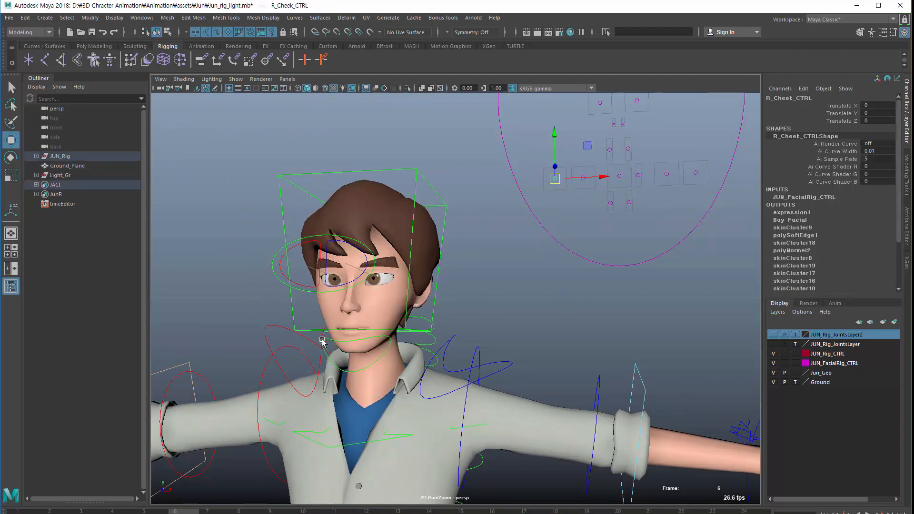
# Select a small patch of vertices on the head mesh at the character's right cheek.
pyautogui.keyDown('alt'); pyautogui.moveTo(322, 340); pyautogui.dragTo(324, 343); pyautogui.keyUp('alt')
pyautogui.keyDown('alt'); pyautogui.moveTo(324, 343); pyautogui.dragTo(392, 365, button='right'); pyautogui.keyUp('alt')
pyautogui.keyDown('alt'); pyautogui.moveTo(393, 364); pyautogui.dragTo(381, 352, button='middle'); pyautogui.keyUp('alt')
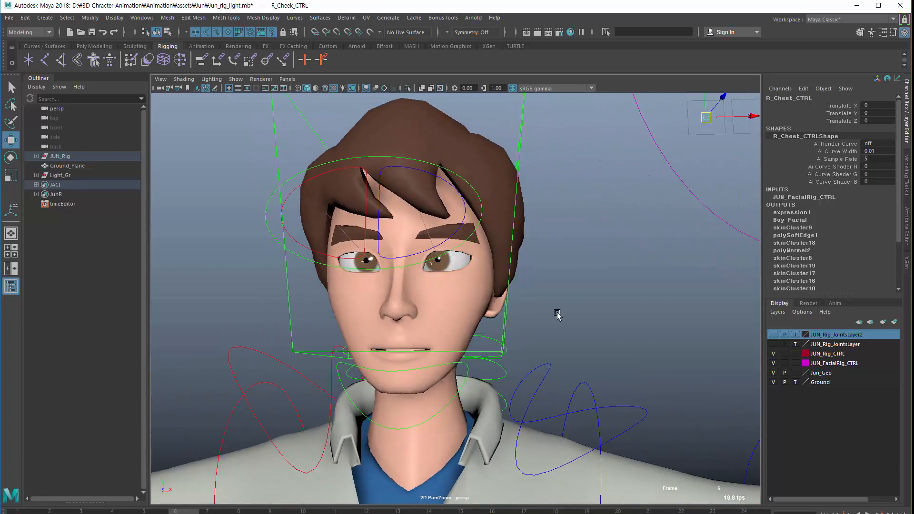
pyautogui.click(348, 321)
pyautogui.moveTo(352, 309); pyautogui.dragTo(311, 230, button='right')
pyautogui.moveTo(322, 299); pyautogui.dragTo(353, 331)
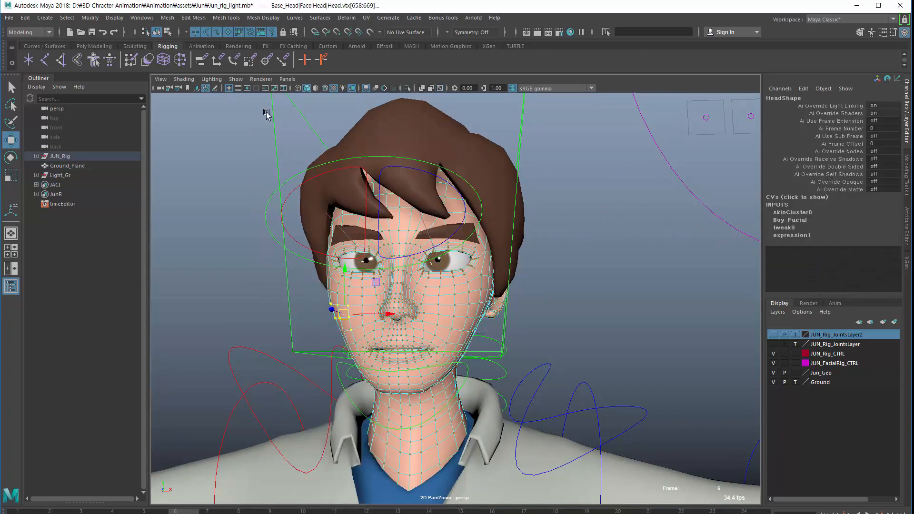
# Create a Cluster deformer from the cheek vertices and move its handle outward by about -2.0 in X, -0.2 in Y and 0.1 in Z.
pyautogui.click(270, 17)
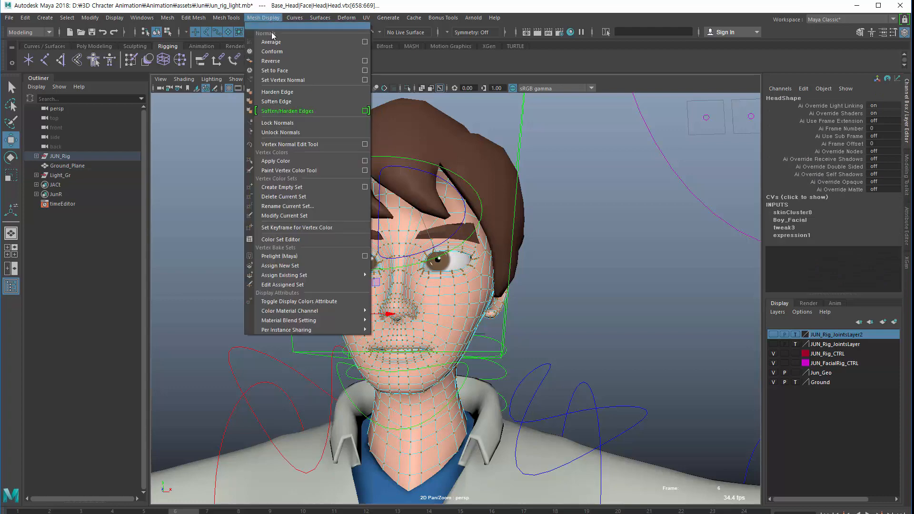
pyautogui.click(281, 18)
pyautogui.click(255, 17)
pyautogui.moveTo(342, 16)
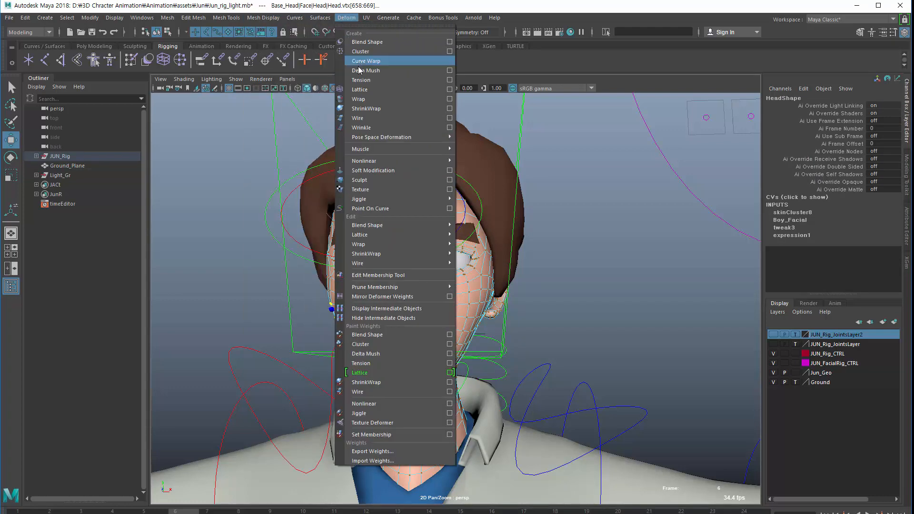
pyautogui.click(361, 51)
pyautogui.moveTo(341, 315); pyautogui.dragTo(309, 319)
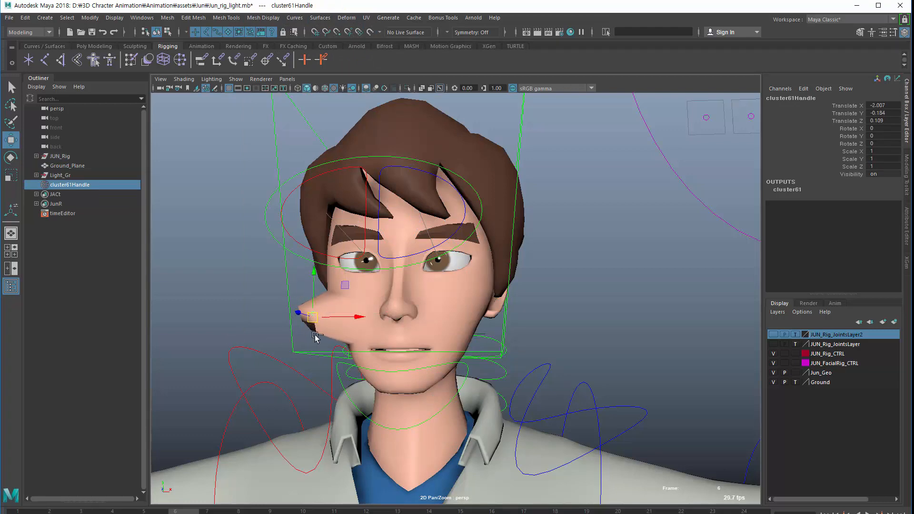
# Select the deformed head mesh, look through the available deformers and clear the selection.
pyautogui.scroll(5, 315, 338)
pyautogui.click(288, 147)
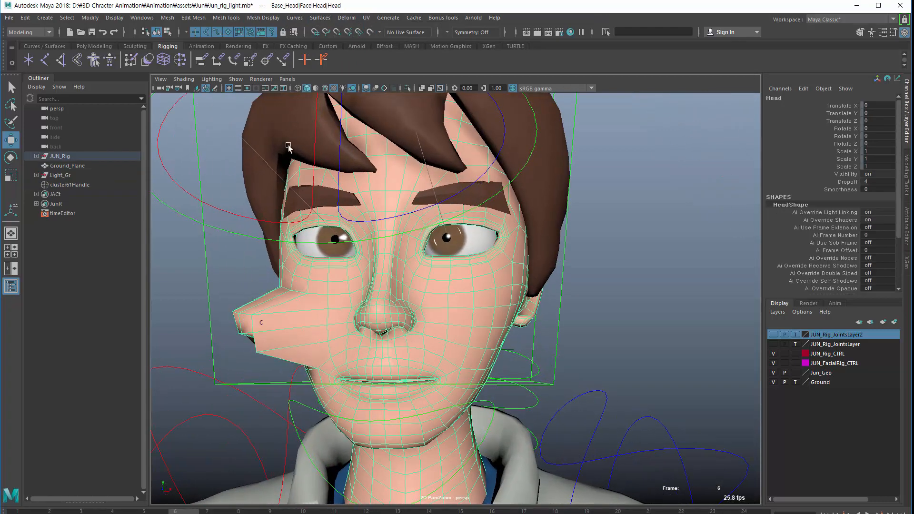
pyautogui.click(341, 18)
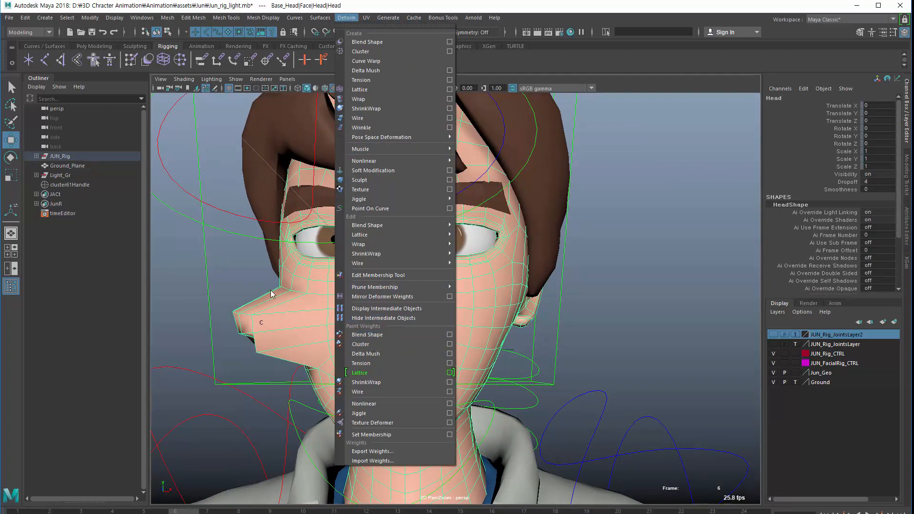
pyautogui.click(208, 335)
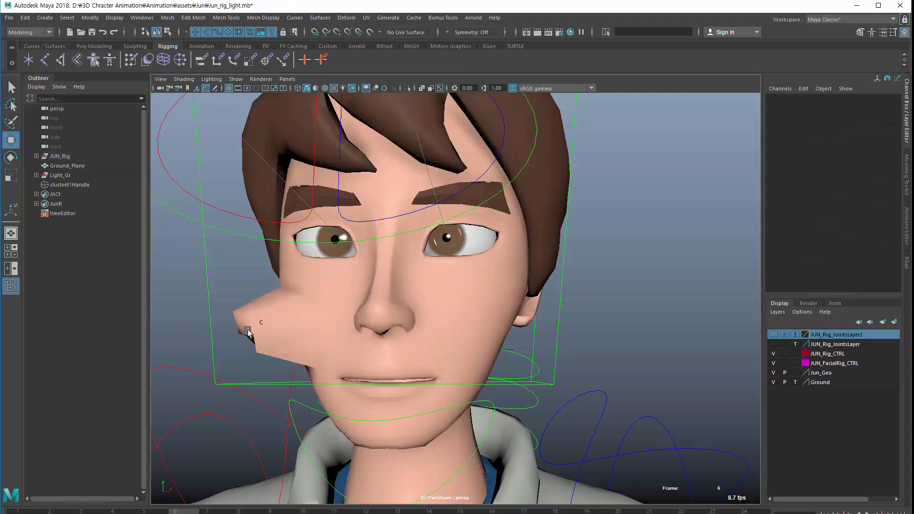
# Undo the movement of the cheek cluster handle.
pyautogui.keyDown('alt'); pyautogui.moveTo(288, 331); pyautogui.dragTo(216, 314, button='right'); pyautogui.keyUp('alt')
pyautogui.keyDown('alt'); pyautogui.moveTo(217, 314); pyautogui.dragTo(266, 325); pyautogui.keyUp('alt')
pyautogui.hotkey('ctrl', 'z')
pyautogui.hotkey('ctrl', 'z')
pyautogui.hotkey('ctrl', 'z')
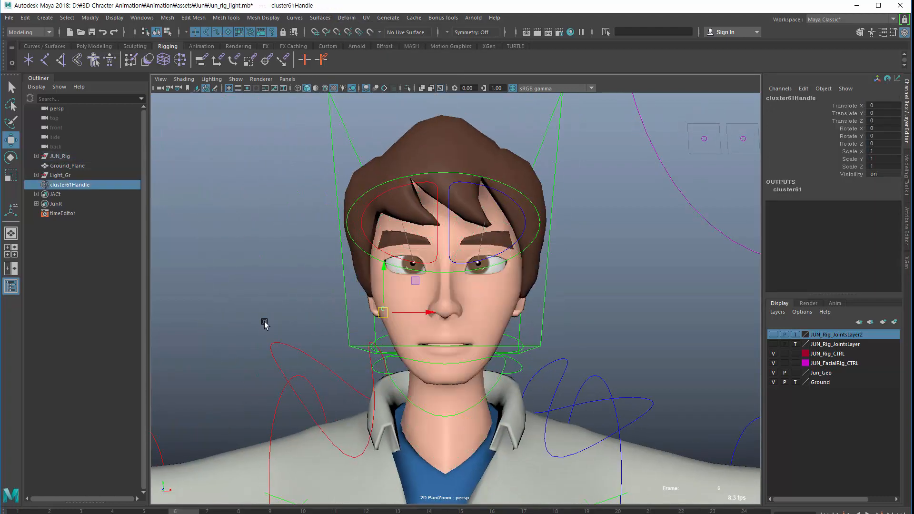
# Undo the cheek cluster's creation and select the head mesh in object selection mode.
pyautogui.press('F8')
pyautogui.click(296, 324)
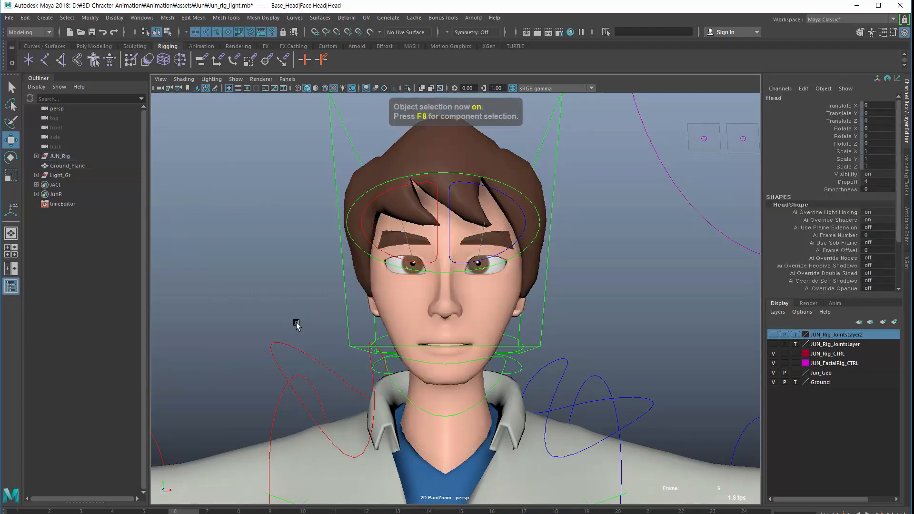
pyautogui.click(409, 322)
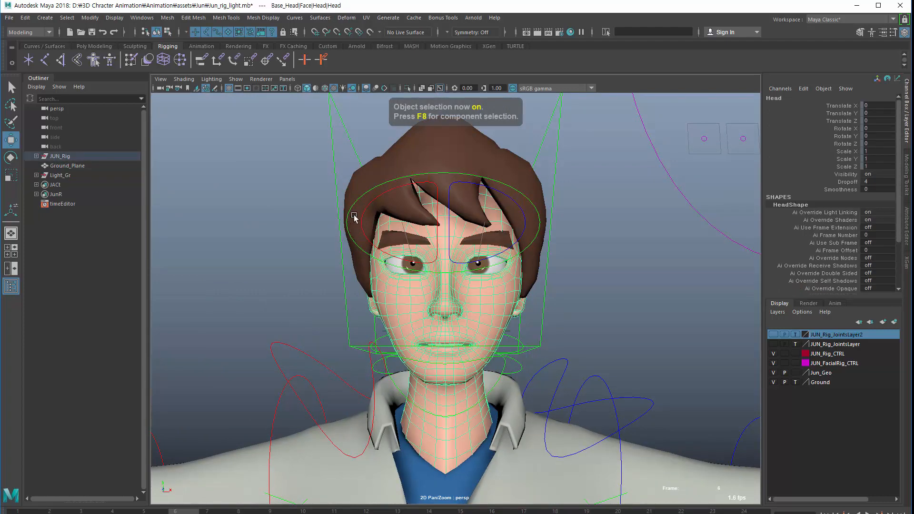
pyautogui.click(349, 19)
pyautogui.click(348, 13)
pyautogui.keyDown('alt'); pyautogui.moveTo(281, 304); pyautogui.dragTo(323, 299); pyautogui.keyUp('alt')
pyautogui.press('alt')
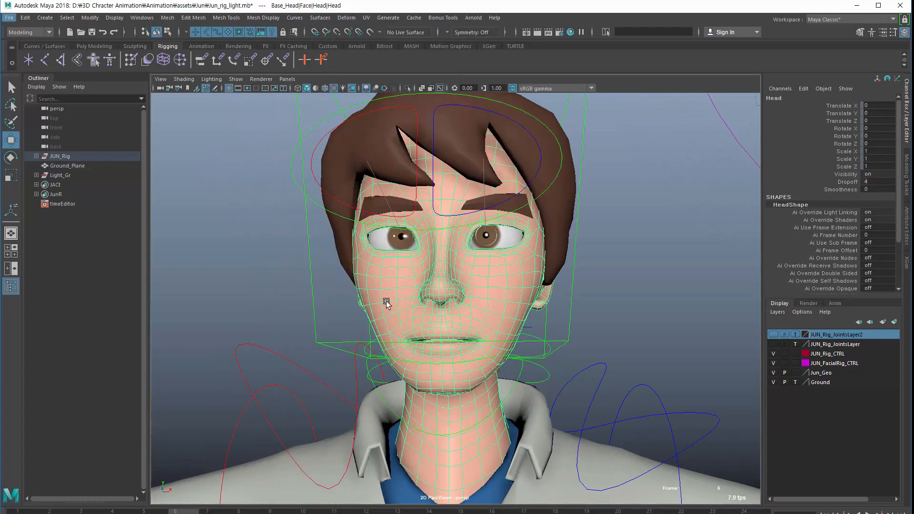
pyautogui.keyDown('alt'); pyautogui.moveTo(387, 302); pyautogui.dragTo(288, 290); pyautogui.keyUp('alt')
pyautogui.click(258, 288)
pyautogui.click(382, 297)
pyautogui.moveTo(346, 290)
pyautogui.keyDown('alt'); pyautogui.mouseDown()
pyautogui.moveTo(388, 305)
pyautogui.moveTo(345, 290)
pyautogui.mouseUp(); pyautogui.keyUp('alt')
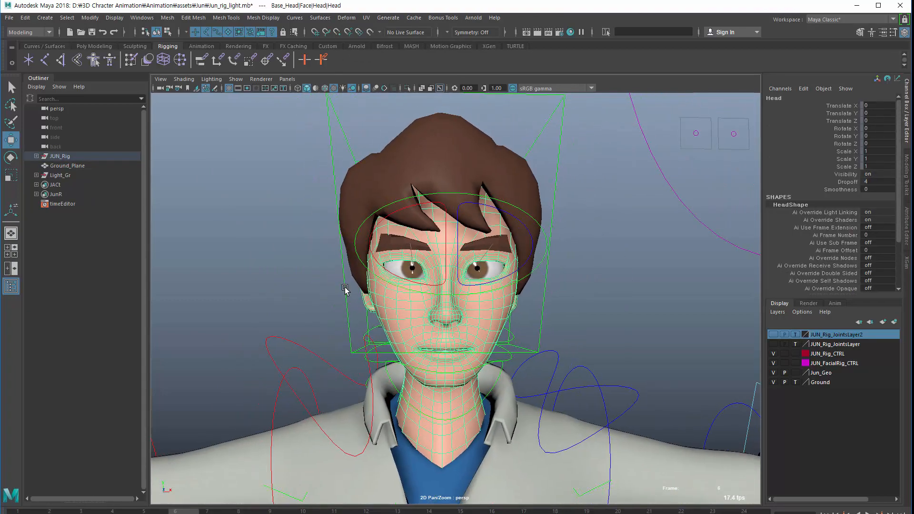
pyautogui.click(295, 301)
pyautogui.click(394, 318)
pyautogui.moveTo(360, 307)
pyautogui.keyDown('alt'); pyautogui.mouseDown(button='right')
pyautogui.moveTo(382, 306)
pyautogui.moveTo(360, 297)
pyautogui.mouseUp(button='right'); pyautogui.keyUp('alt')
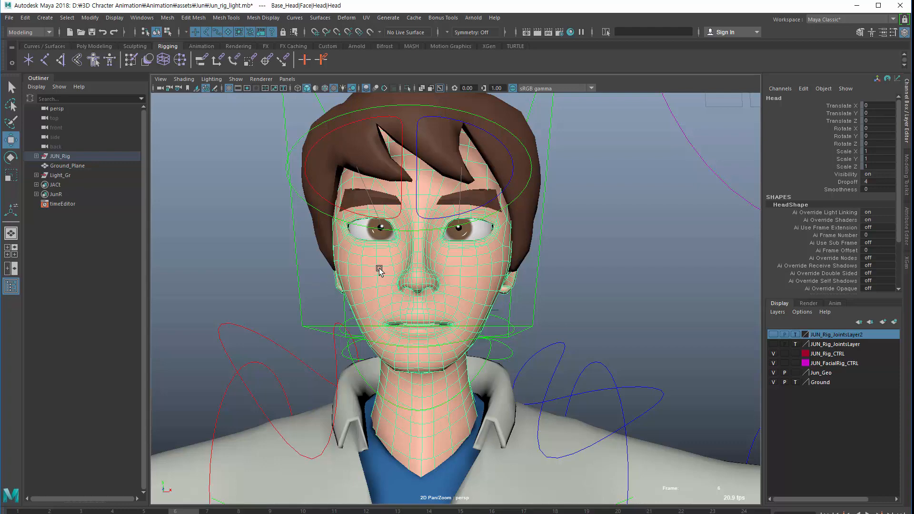
pyautogui.keyDown('alt'); pyautogui.moveTo(291, 252); pyautogui.dragTo(245, 255, button='right'); pyautogui.keyUp('alt')
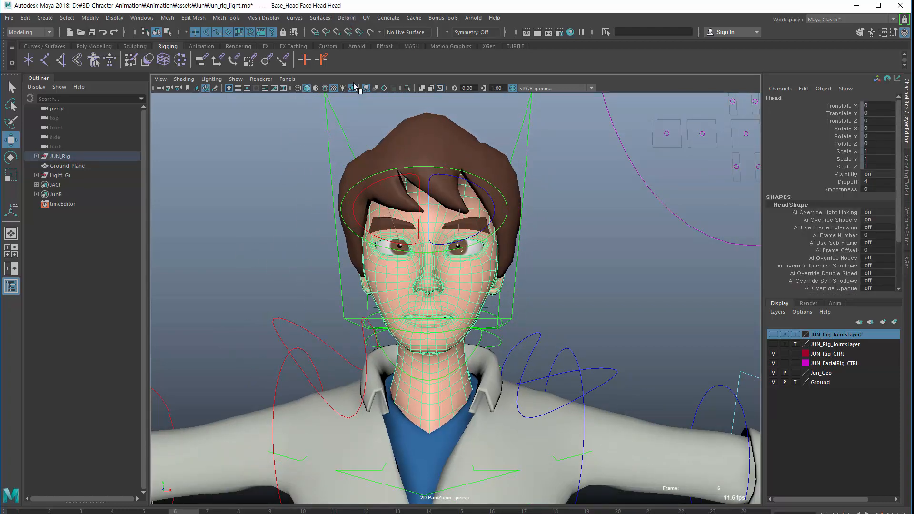
pyautogui.click(355, 18)
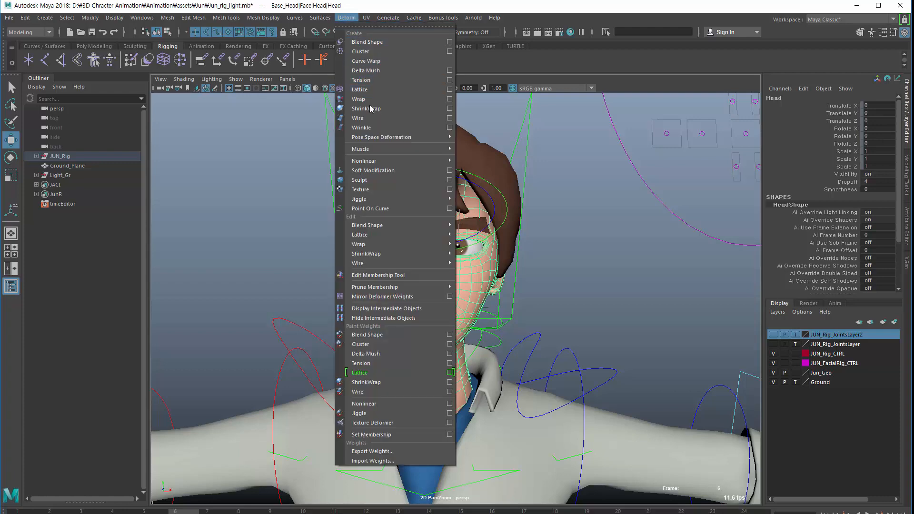
pyautogui.click(225, 7)
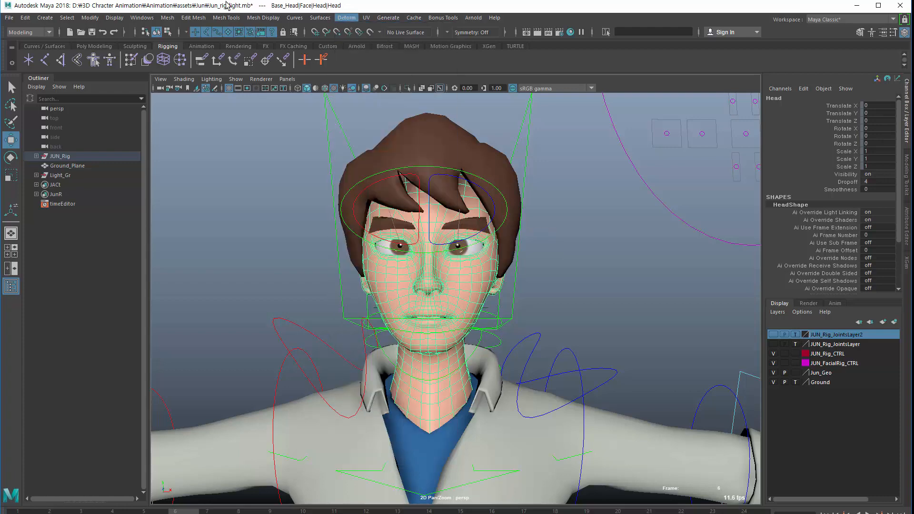
# Smooth the head mesh with one division level and keep the mesh selected.
pyautogui.click(168, 18)
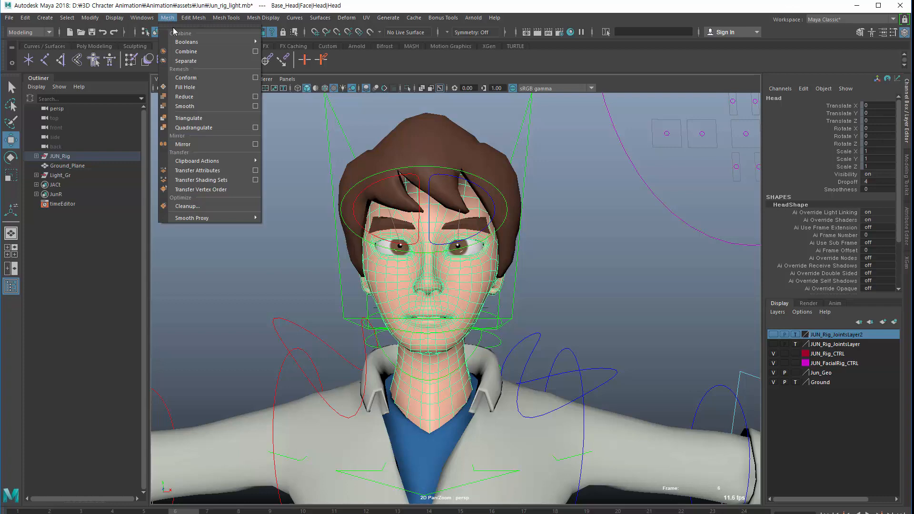
pyautogui.click(193, 107)
pyautogui.scroll(3, 329, 282)
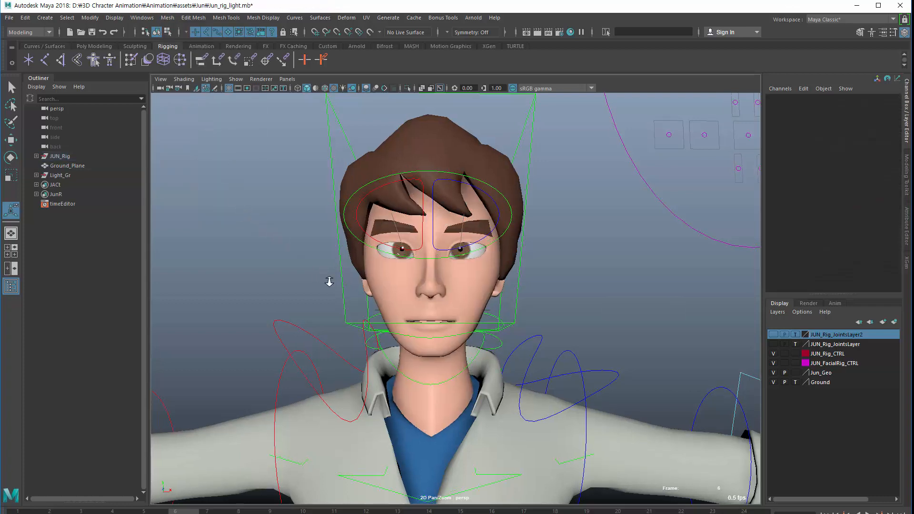
pyautogui.click(361, 289)
pyautogui.scroll(2, 343, 285)
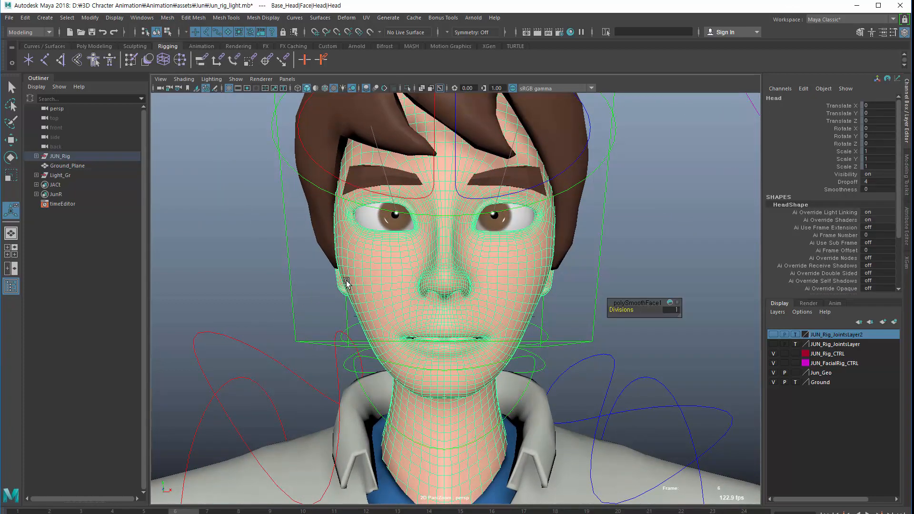
pyautogui.keyDown('alt'); pyautogui.moveTo(362, 280); pyautogui.dragTo(357, 276); pyautogui.keyUp('alt')
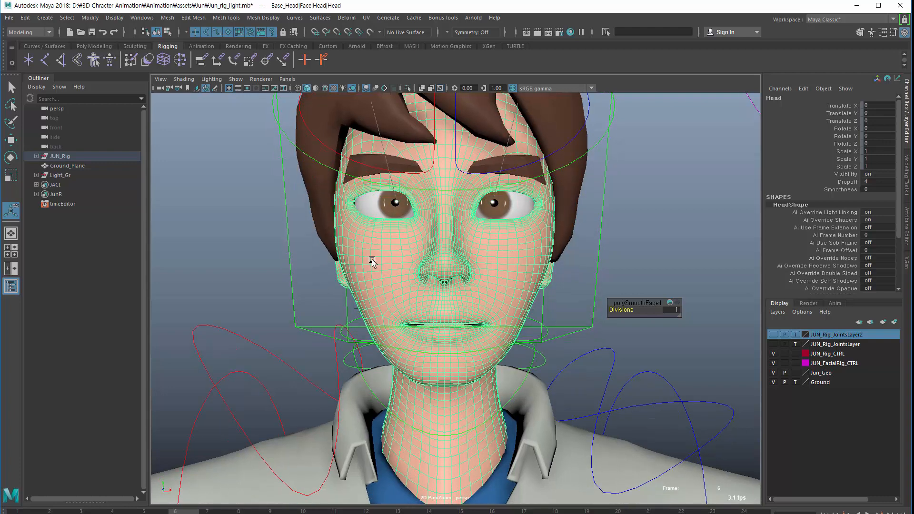
# Switch the head mesh to vertex selection, try box-selecting vertices on the character's right cheek and clear the selection.
pyautogui.keyDown('alt'); pyautogui.moveTo(349, 255); pyautogui.dragTo(149, 193); pyautogui.keyUp('alt')
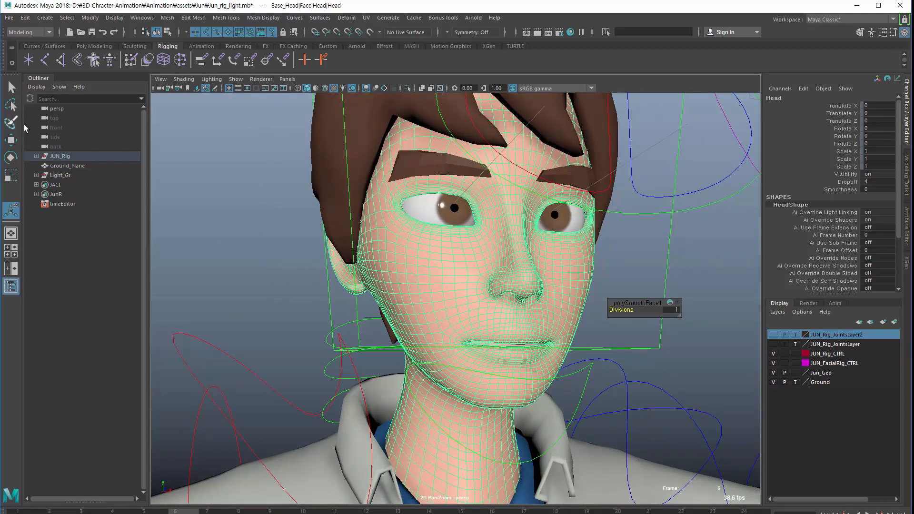
pyautogui.moveTo(377, 230); pyautogui.dragTo(345, 230, button='right')
pyautogui.click(445, 307)
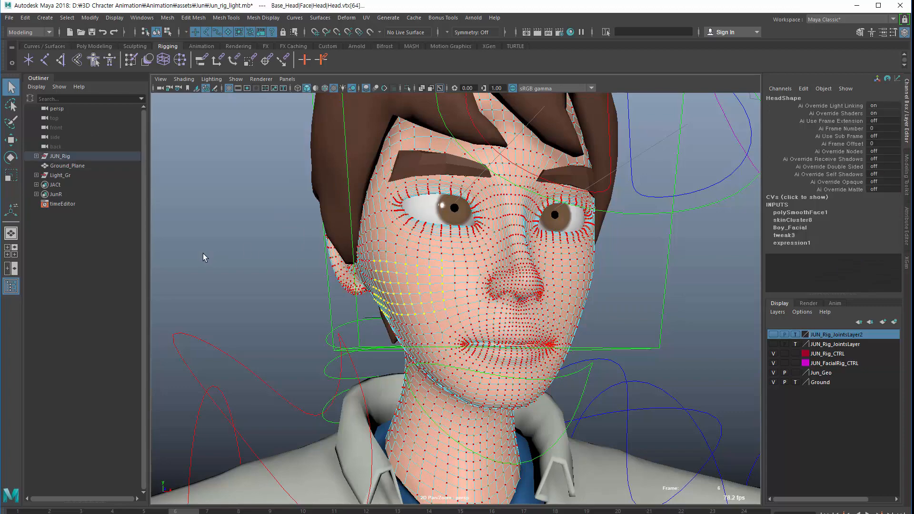
pyautogui.click(204, 255)
pyautogui.keyDown('alt'); pyautogui.moveTo(327, 248); pyautogui.dragTo(340, 247); pyautogui.keyUp('alt')
pyautogui.moveTo(522, 267); pyautogui.dragTo(602, 326)
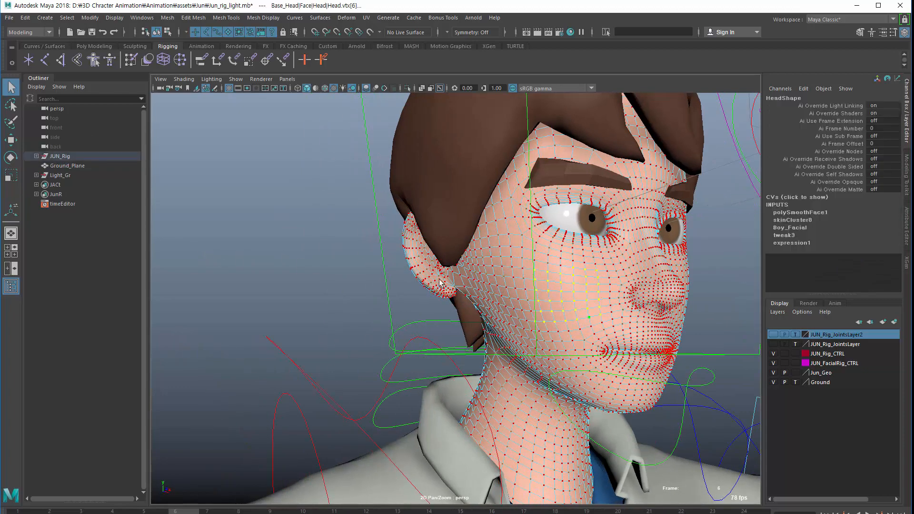
pyautogui.moveTo(431, 274)
pyautogui.keyDown('alt'); pyautogui.mouseDown()
pyautogui.moveTo(524, 267)
pyautogui.moveTo(420, 274)
pyautogui.mouseUp(); pyautogui.keyUp('alt')
pyautogui.click(288, 286)
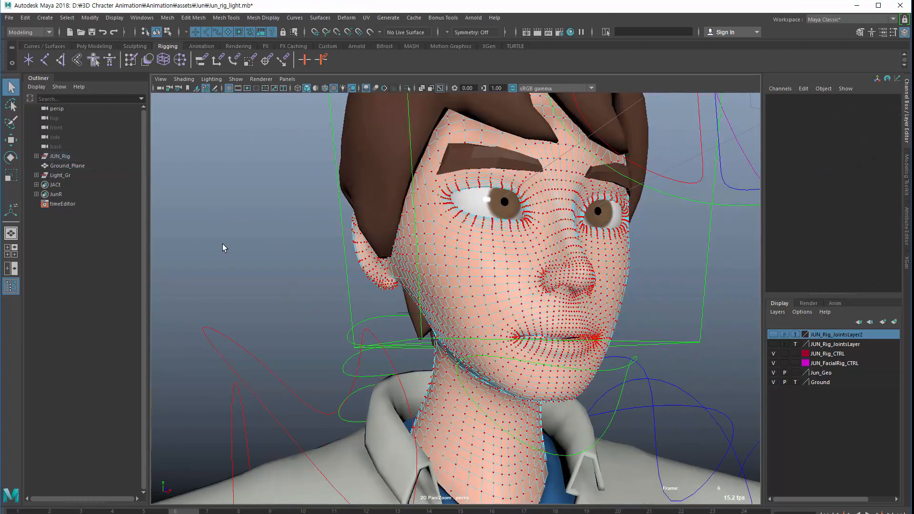
pyautogui.keyDown('alt'); pyautogui.moveTo(271, 241); pyautogui.dragTo(259, 240); pyautogui.keyUp('alt')
# Paint-select the vertices across the character's right cheek, from below the eye to the jaw and mouth corner.
pyautogui.click(12, 123)
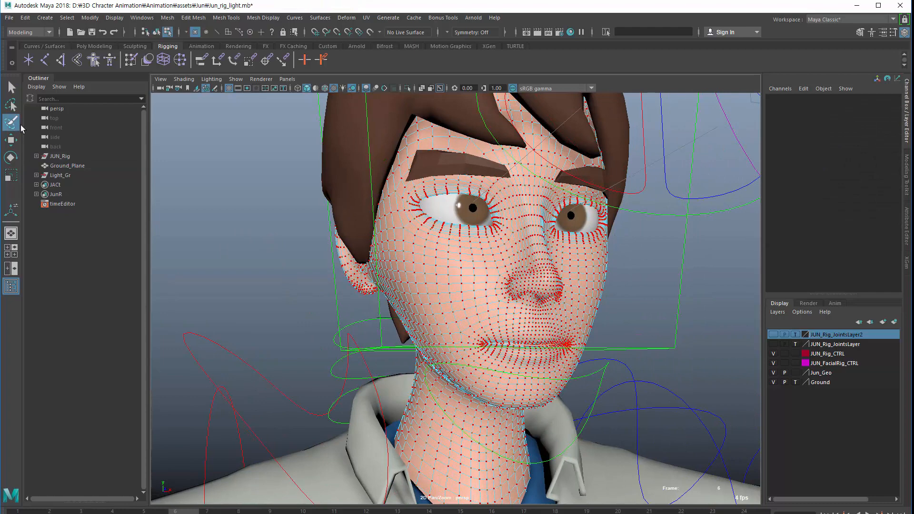
pyautogui.moveTo(431, 277)
pyautogui.mouseDown()
pyautogui.moveTo(419, 305)
pyautogui.moveTo(445, 300)
pyautogui.mouseUp()
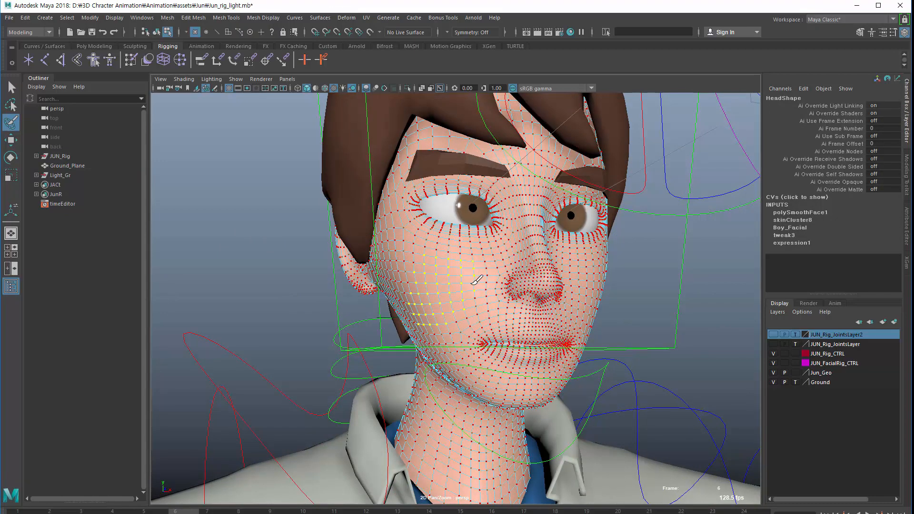
pyautogui.moveTo(477, 336); pyautogui.dragTo(479, 340)
pyautogui.keyDown('alt'); pyautogui.moveTo(435, 264); pyautogui.dragTo(548, 271); pyautogui.keyUp('alt')
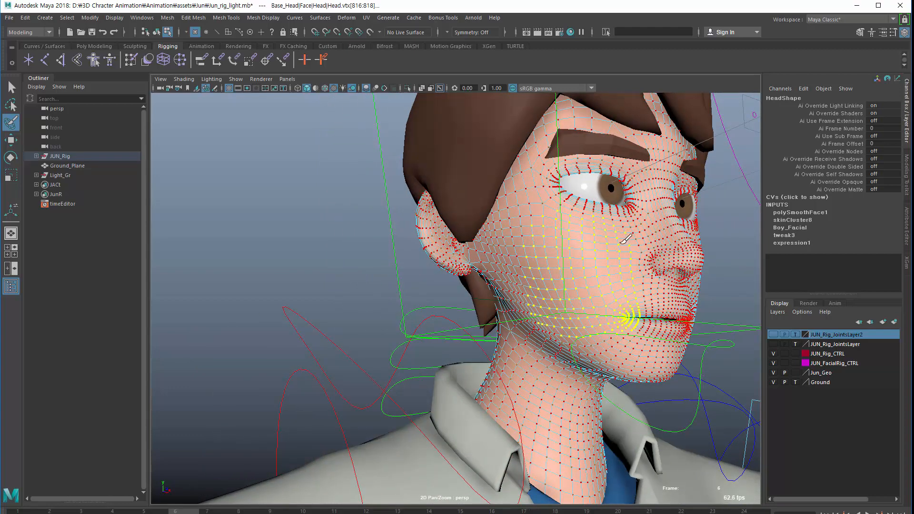
pyautogui.moveTo(609, 280)
pyautogui.keyDown('alt'); pyautogui.mouseDown()
pyautogui.moveTo(490, 279)
pyautogui.moveTo(502, 279)
pyautogui.mouseUp(); pyautogui.keyUp('alt')
pyautogui.keyDown('alt'); pyautogui.moveTo(463, 262); pyautogui.dragTo(453, 247, button='middle'); pyautogui.keyUp('alt')
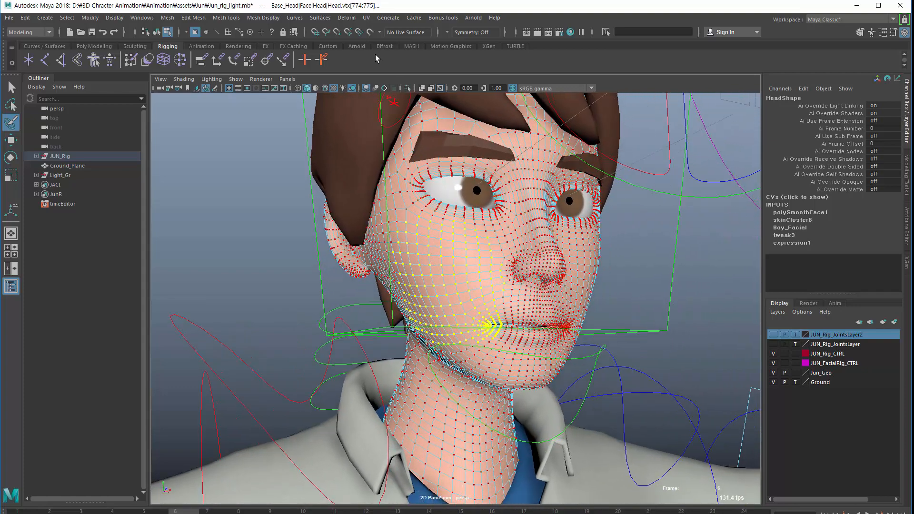
# Create a Tension deformer on the selected cheek vertices with 10 smoothing iterations and Pin border vertices turned off.
pyautogui.click(347, 18)
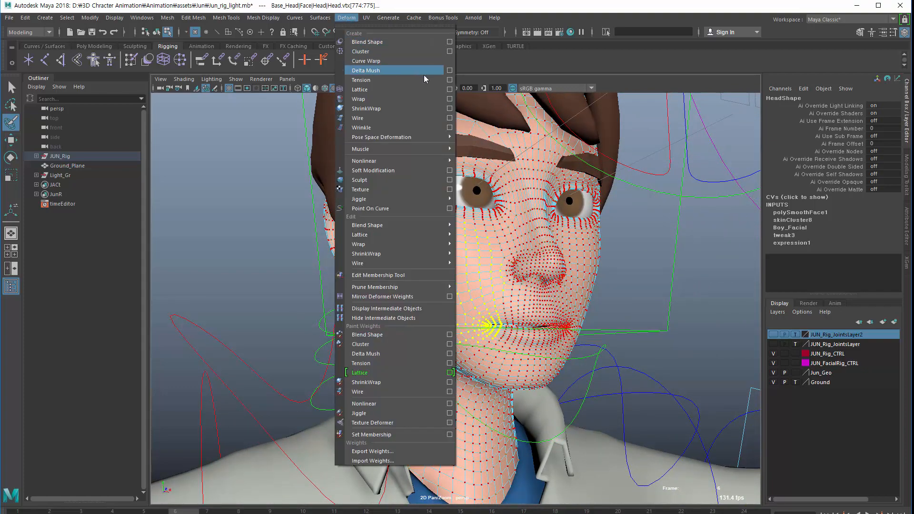
pyautogui.click(449, 79)
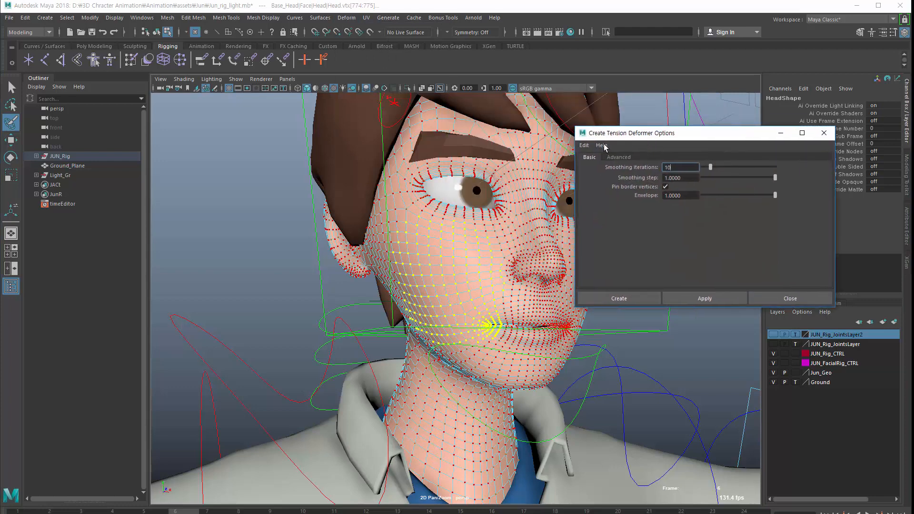
pyautogui.click(584, 145)
pyautogui.click(666, 187)
pyautogui.keyDown('alt'); pyautogui.moveTo(381, 233); pyautogui.dragTo(537, 212); pyautogui.keyUp('alt')
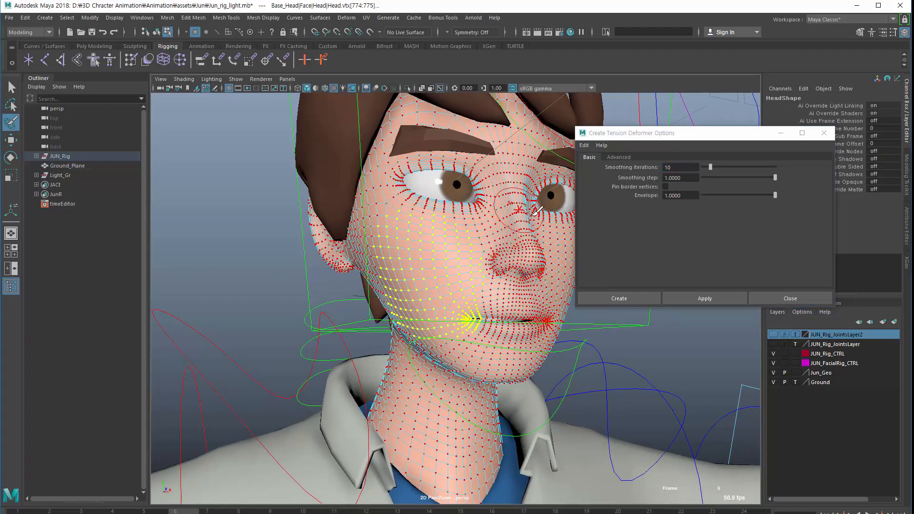
pyautogui.click(699, 296)
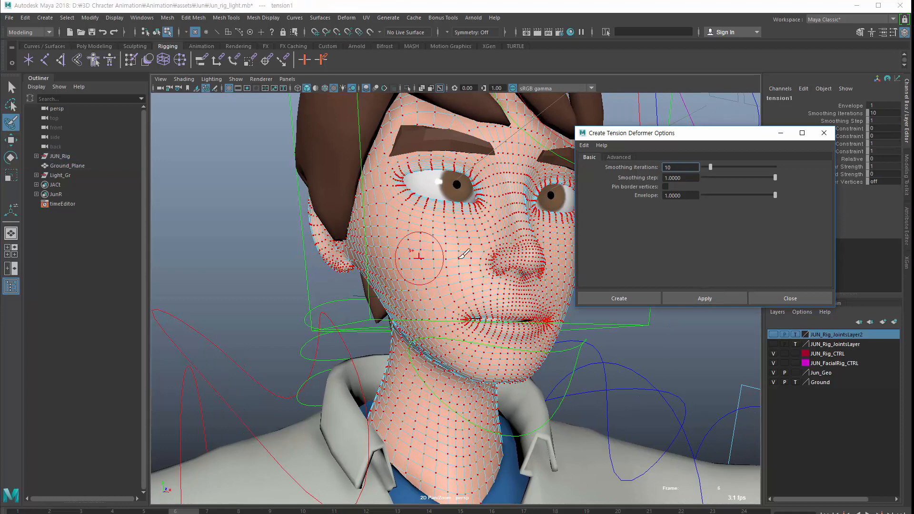
pyautogui.moveTo(691, 139); pyautogui.dragTo(765, 365)
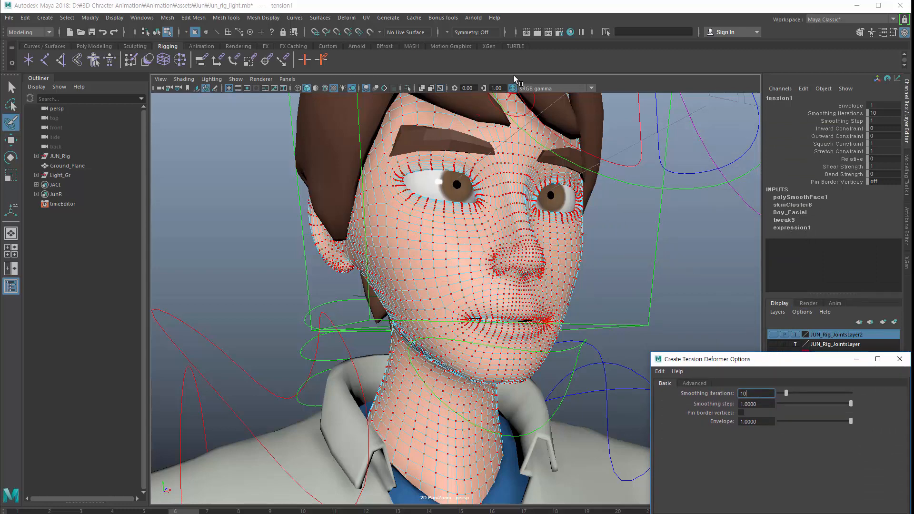
# Return to object selection, select the whole head mesh and check its input history for the Tension deformer.
pyautogui.press('F8')
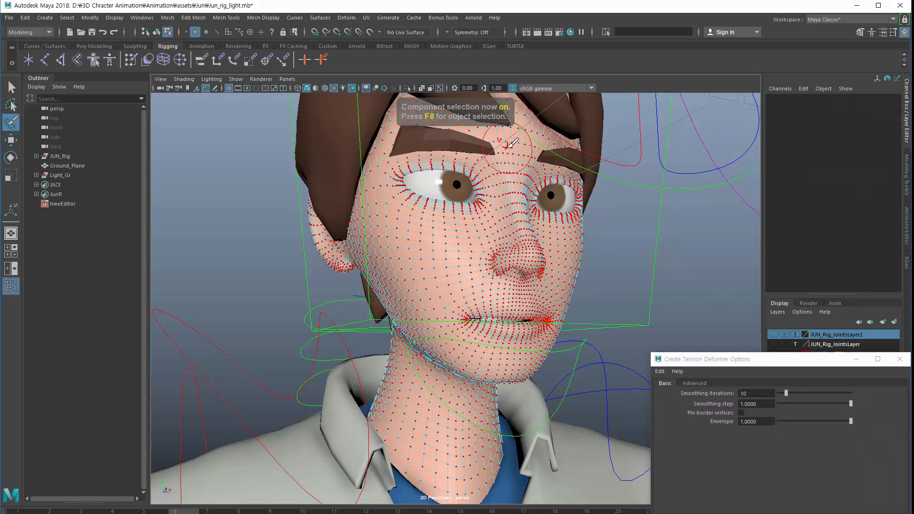
pyautogui.click(10, 87)
pyautogui.press('F8')
pyautogui.scroll(-5, 817, 248)
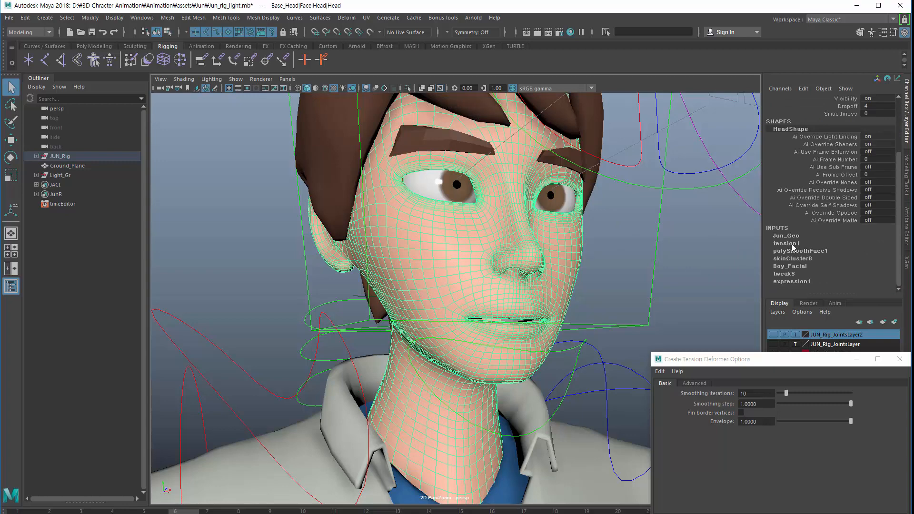
pyautogui.moveTo(399, 233); pyautogui.dragTo(366, 211, button='right')
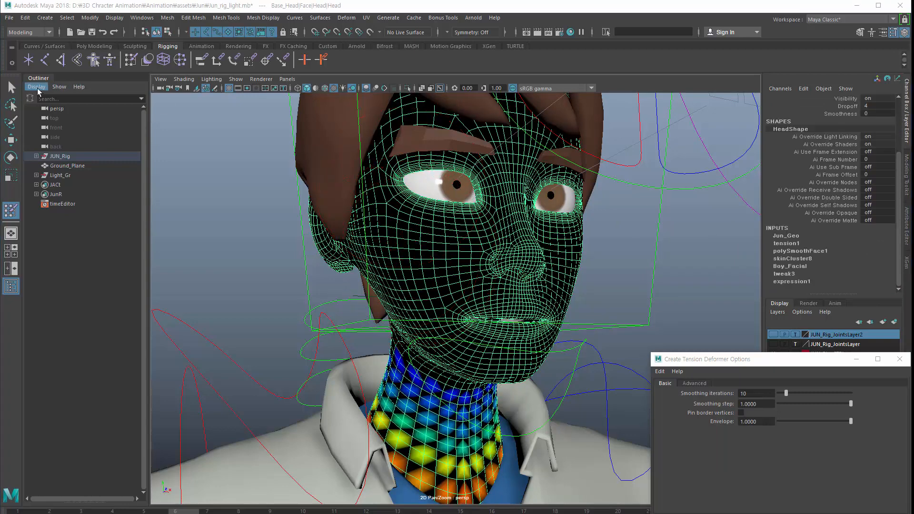
pyautogui.click(11, 87)
pyautogui.click(207, 162)
# Select a single vertex in the middle of the cheek with the Move tool active.
pyautogui.moveTo(413, 267); pyautogui.dragTo(376, 232, button='right')
pyautogui.click(411, 261)
pyautogui.press('w')
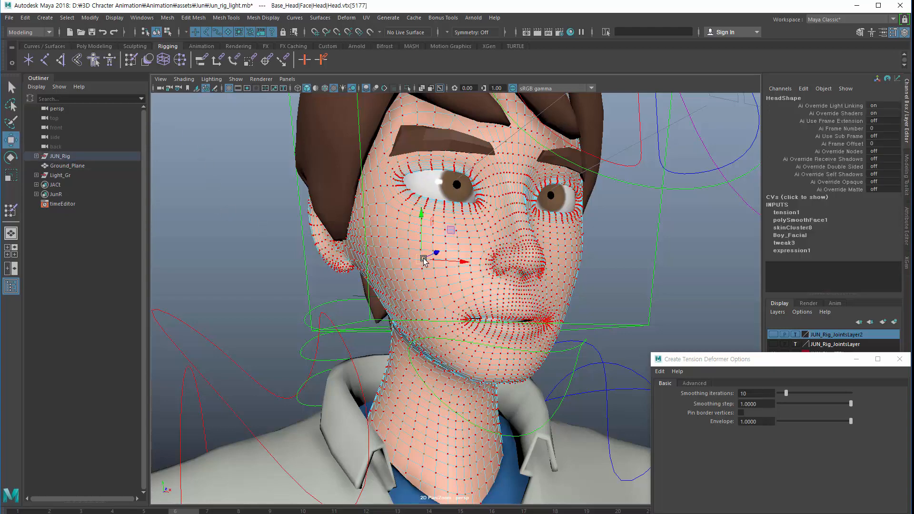
# Undo the single cheek vertex selection and go back to the whole head mesh being selected.
pyautogui.keyDown('alt'); pyautogui.moveTo(421, 262); pyautogui.dragTo(413, 233); pyautogui.keyUp('alt')
pyautogui.hotkey('ctrl', 'z')
pyautogui.hotkey('ctrl', 'z')
pyautogui.hotkey('ctrl', 'z')
pyautogui.hotkey('ctrl', 'z')
pyautogui.hotkey('ctrl', 'z')
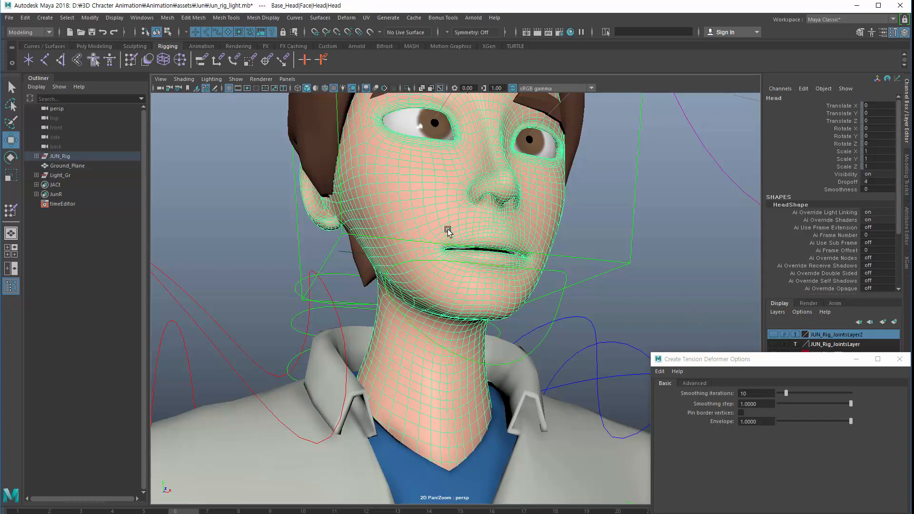
# Review the full list of input operations for the head mesh, close it and clear the selection.
pyautogui.keyDown('alt'); pyautogui.moveTo(448, 232); pyautogui.dragTo(503, 80); pyautogui.keyUp('alt')
pyautogui.click(506, 31)
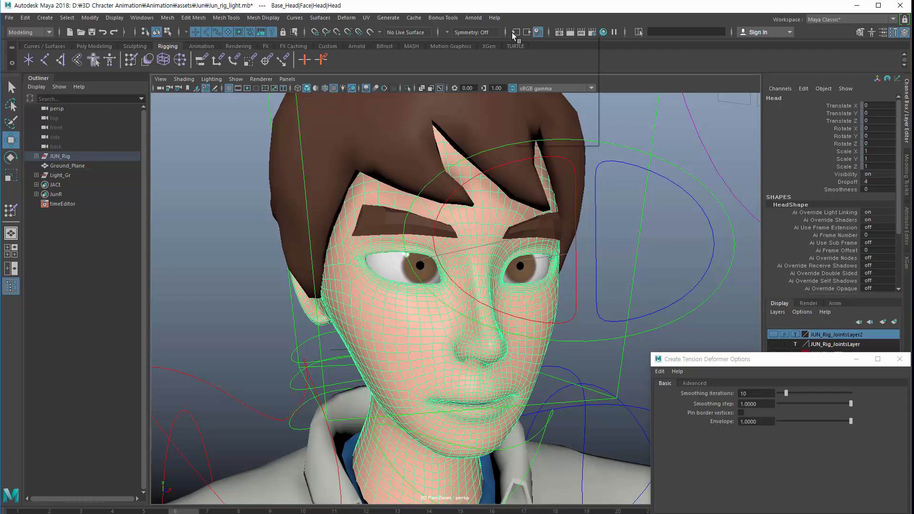
pyautogui.click(537, 31)
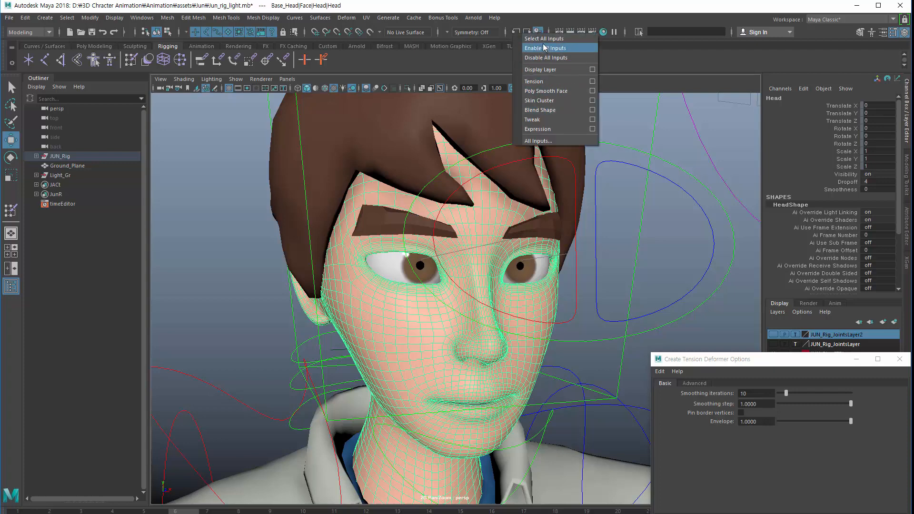
pyautogui.click(537, 141)
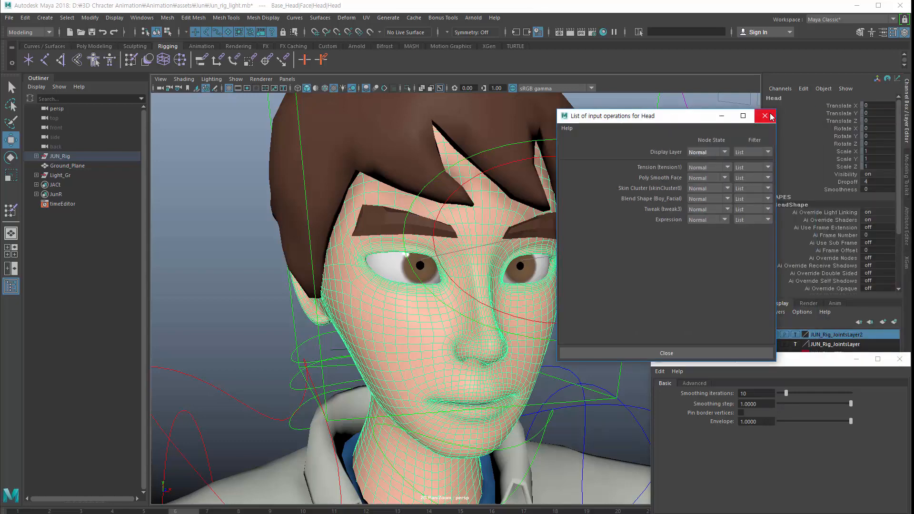
pyautogui.click(771, 116)
pyautogui.click(669, 214)
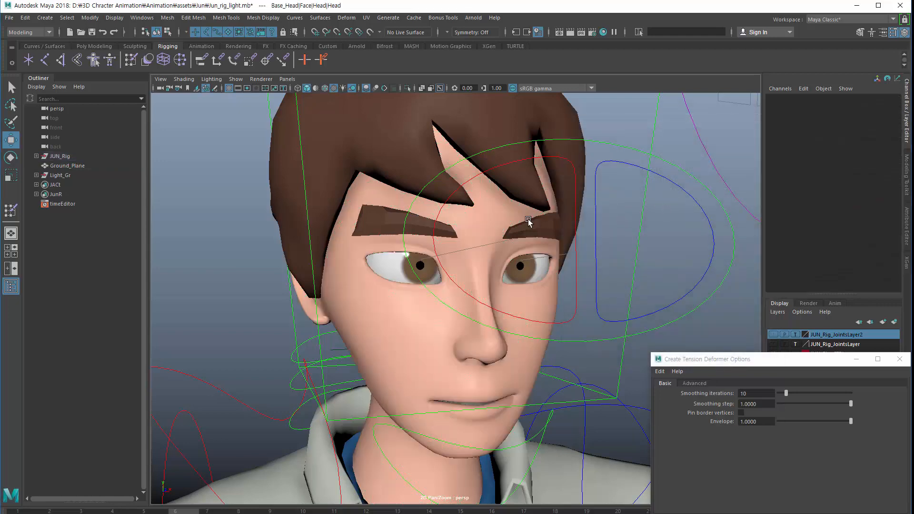
# Undo the recent selection changes and the creation of the Tension deformer on the cheek.
pyautogui.hotkey('ctrl', 'z')
pyautogui.hotkey('ctrl', 'z')
pyautogui.hotkey('ctrl', 'z')
pyautogui.hotkey('ctrl', 'z')
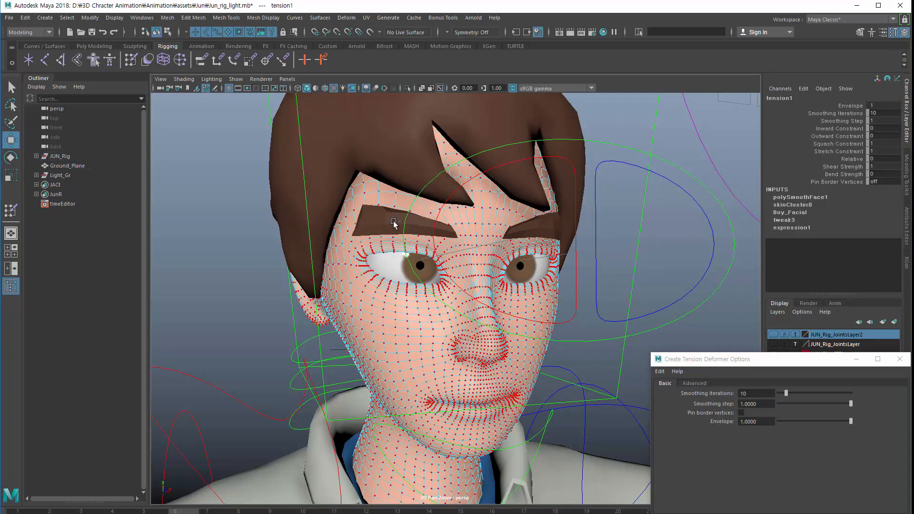
pyautogui.hotkey('ctrl', 'z')
pyautogui.hotkey('ctrl', 'z')
pyautogui.hotkey('ctrl', 'z')
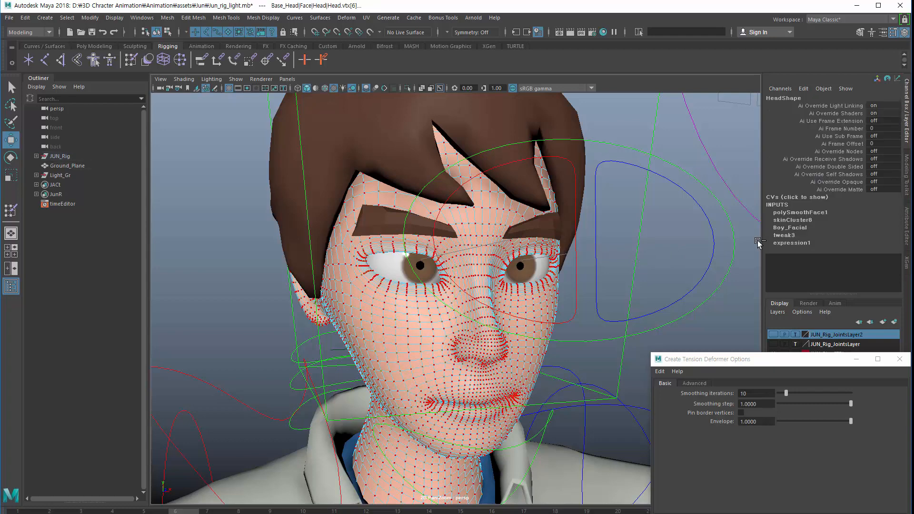
# Undo the cheek vertex selections until the smoothed head mesh is selected as an object.
pyautogui.hotkey('ctrl', 'z')
pyautogui.hotkey('ctrl', 'z')
pyautogui.hotkey('ctrl', 'z')
pyautogui.hotkey('ctrl', 'z')
pyautogui.hotkey('ctrl', 'z')
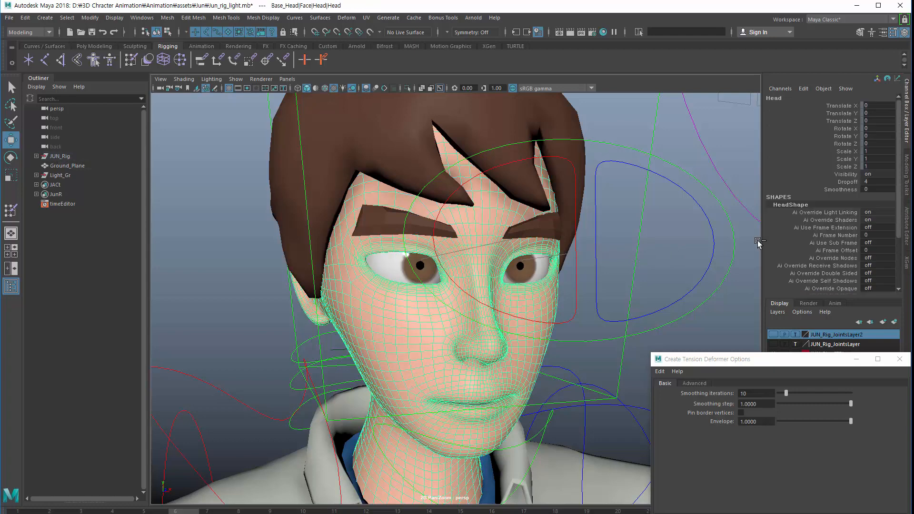
# Undo the earlier smoothing of the head mesh.
pyautogui.hotkey('ctrl', 'z')
pyautogui.hotkey('ctrl', 'z')
pyautogui.hotkey('ctrl', 'z')
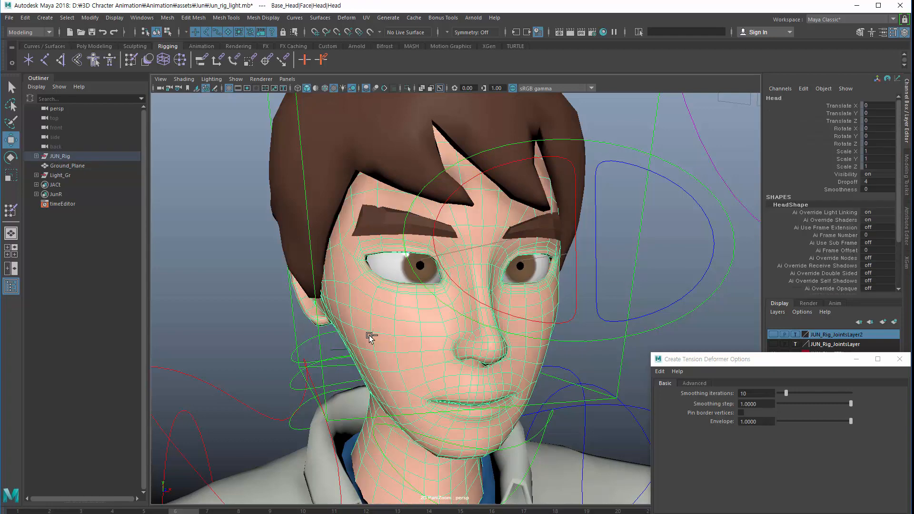
# Smooth the selected head mesh again with 1 division.
pyautogui.keyDown('alt'); pyautogui.moveTo(327, 245); pyautogui.dragTo(297, 163, button='middle'); pyautogui.keyUp('alt')
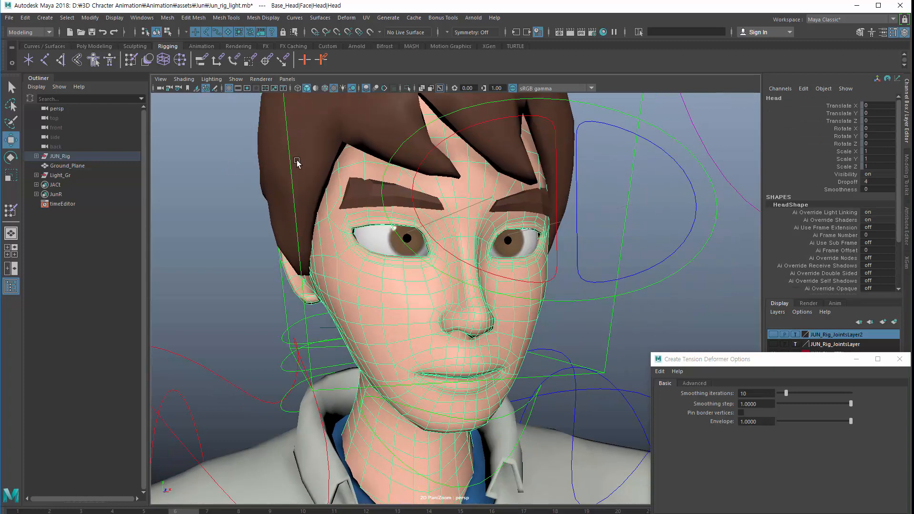
pyautogui.click(168, 18)
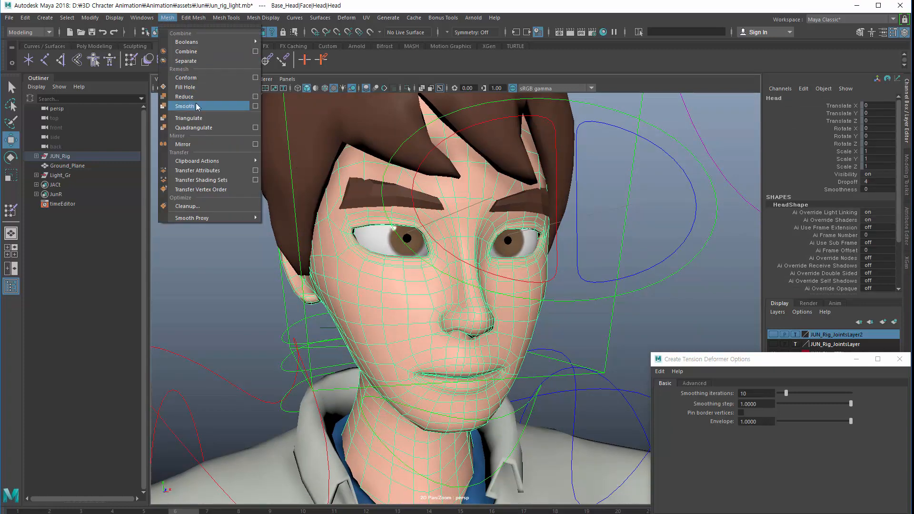
pyautogui.click(196, 106)
pyautogui.click(211, 168)
pyautogui.click(403, 284)
pyautogui.keyDown('alt'); pyautogui.moveTo(403, 284); pyautogui.dragTo(388, 281); pyautogui.keyUp('alt')
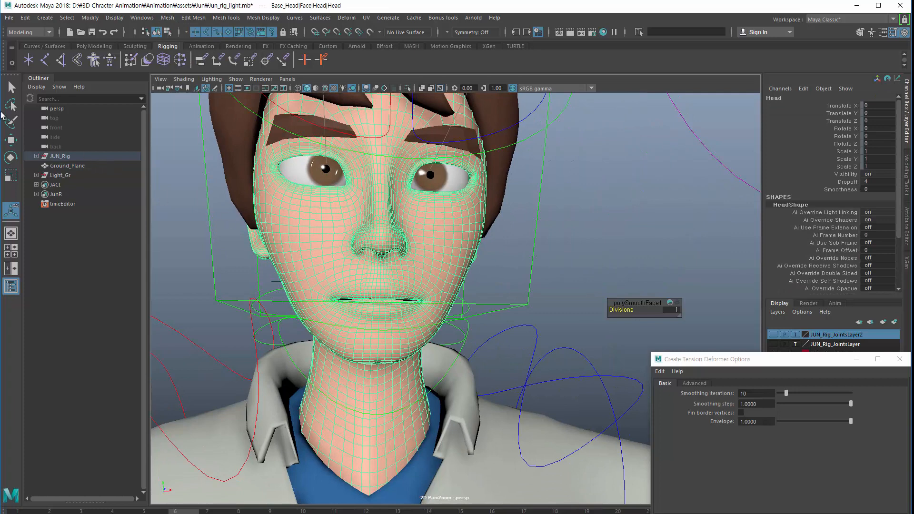
# Paint-select the vertices across the character's right cheek, from below the eye down to the mouth corner.
pyautogui.click(10, 121)
pyautogui.moveTo(379, 242)
pyautogui.keyDown('alt'); pyautogui.mouseDown()
pyautogui.moveTo(400, 275)
pyautogui.moveTo(411, 260)
pyautogui.mouseUp(); pyautogui.keyUp('alt')
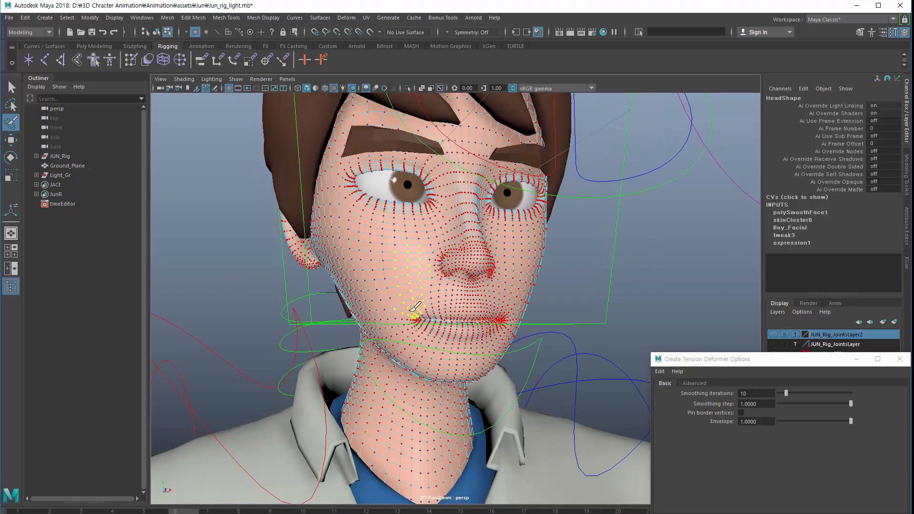
pyautogui.moveTo(412, 311)
pyautogui.mouseDown()
pyautogui.moveTo(344, 258)
pyautogui.moveTo(534, 253)
pyautogui.moveTo(381, 259)
pyautogui.mouseUp()
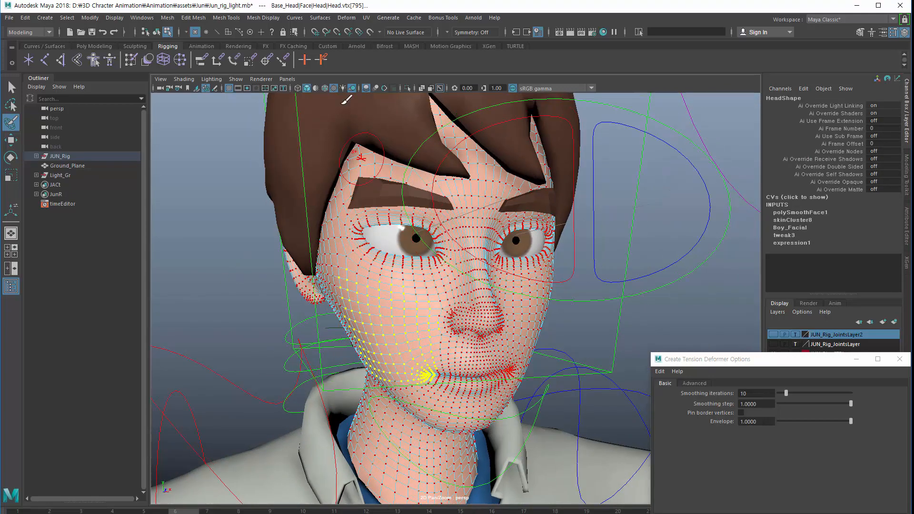
# Apply a Tension deformer to the selected cheek vertices with the deformation order set to After.
pyautogui.click(349, 19)
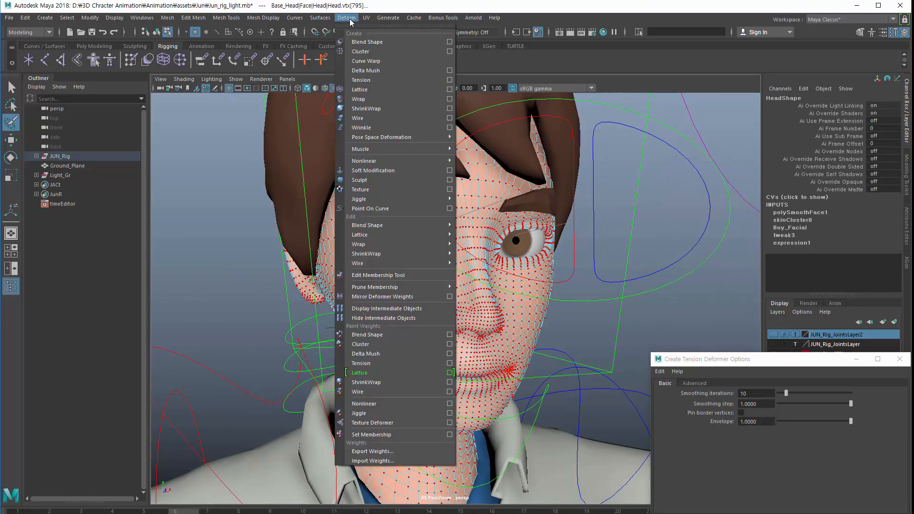
pyautogui.click(450, 80)
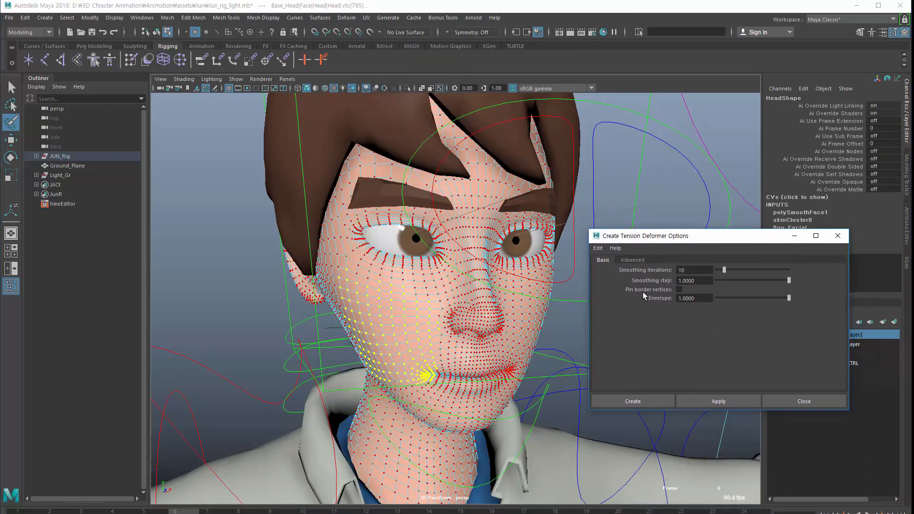
pyautogui.click(628, 261)
pyautogui.click(708, 271)
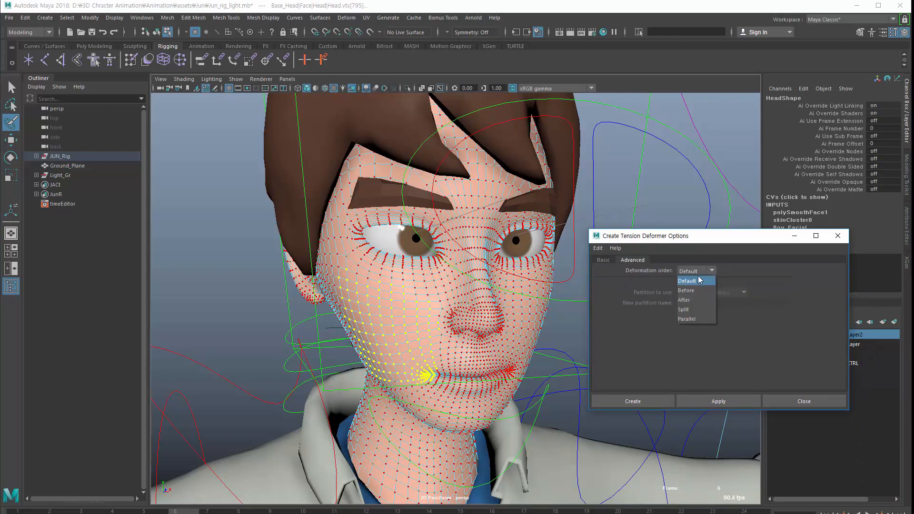
pyautogui.click(690, 300)
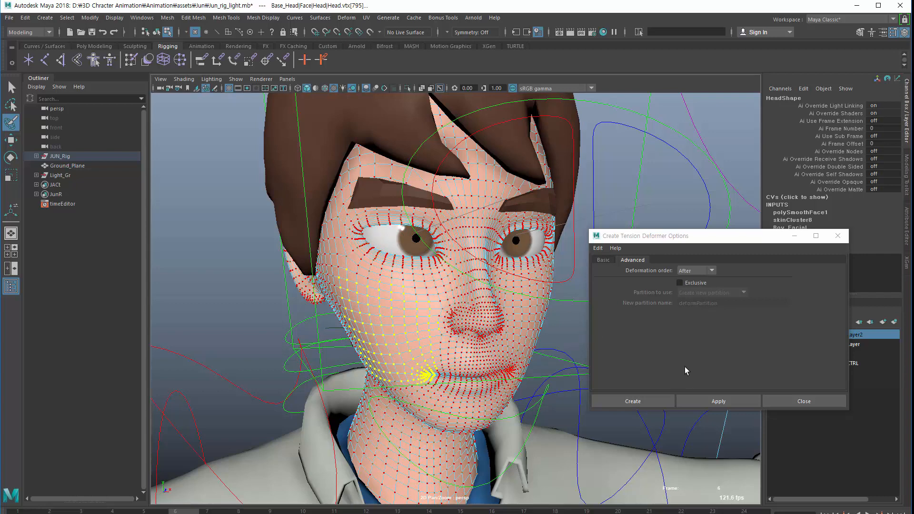
pyautogui.click(715, 402)
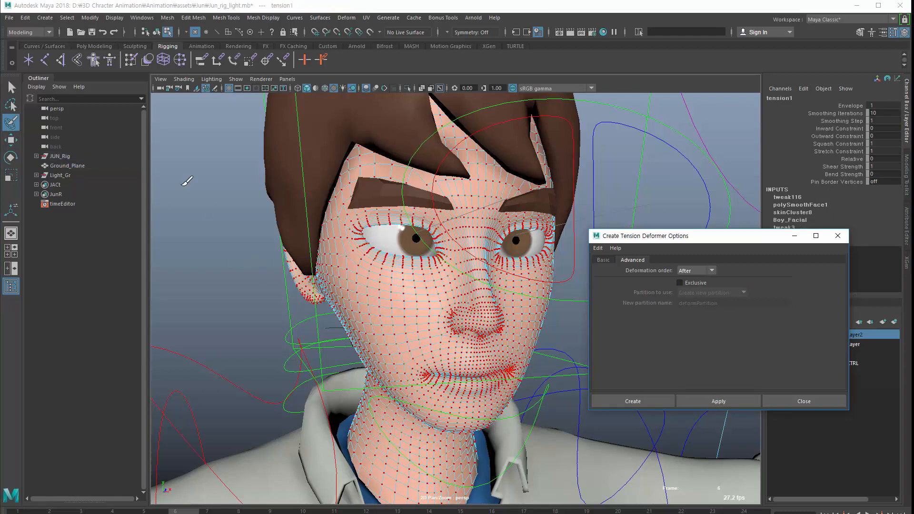
# Clear the current vertex selection and paint-select a small patch of vertices on the character's right cheek.
pyautogui.click(381, 318)
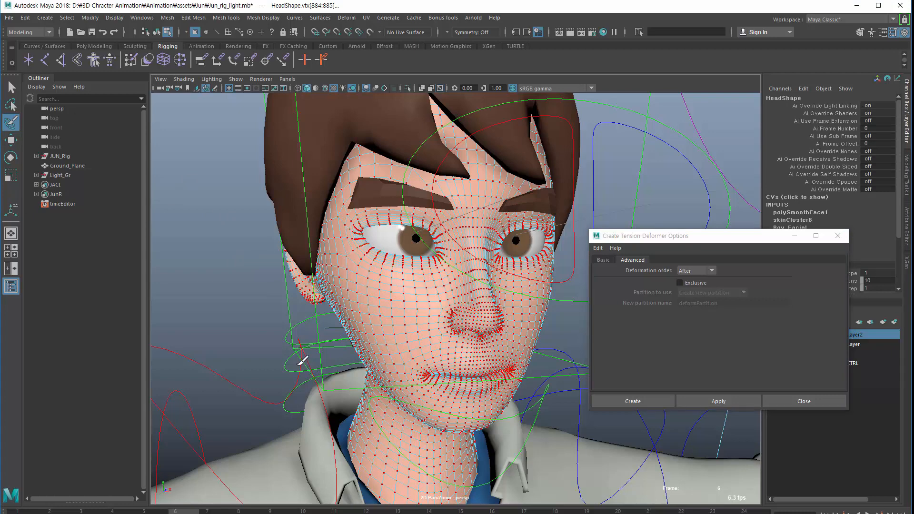
pyautogui.keyDown('alt'); pyautogui.moveTo(302, 360); pyautogui.dragTo(286, 288, button='middle'); pyautogui.keyUp('alt')
pyautogui.press('q')
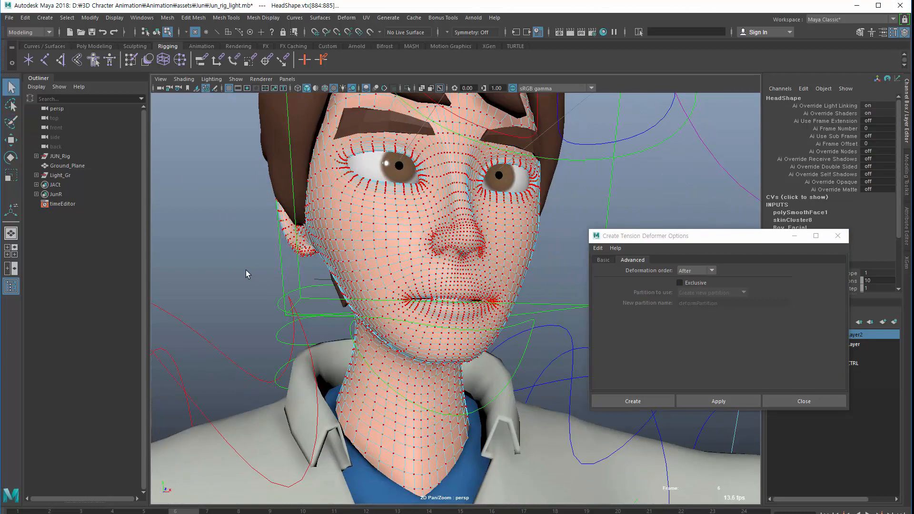
pyautogui.click(346, 255)
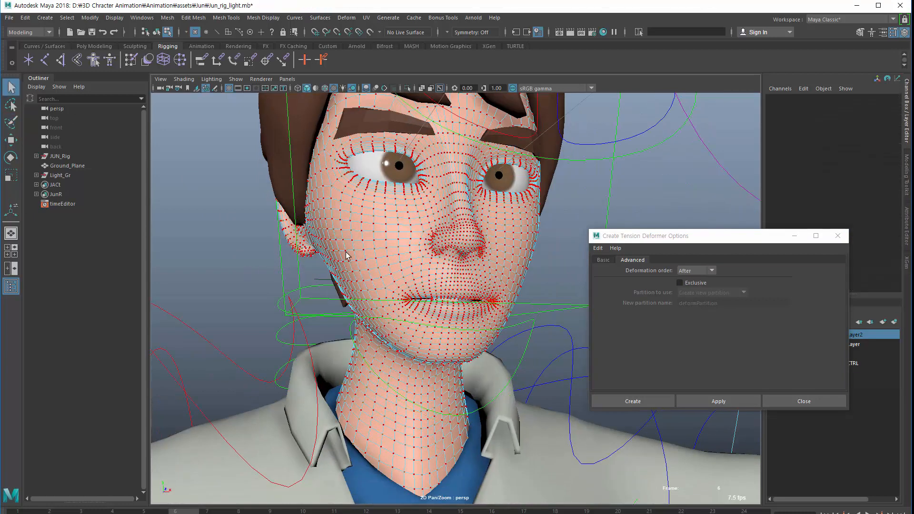
pyautogui.press('F8')
pyautogui.press('F8')
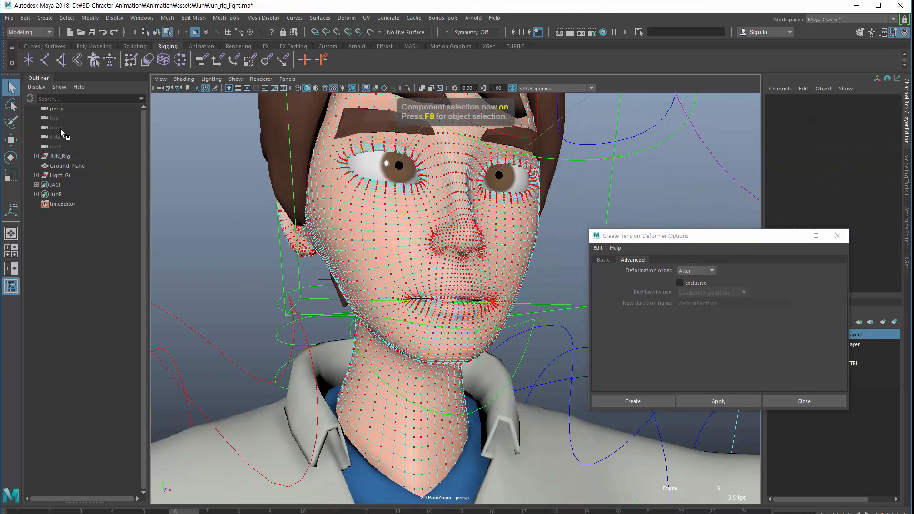
pyautogui.click(17, 125)
pyautogui.click(374, 249)
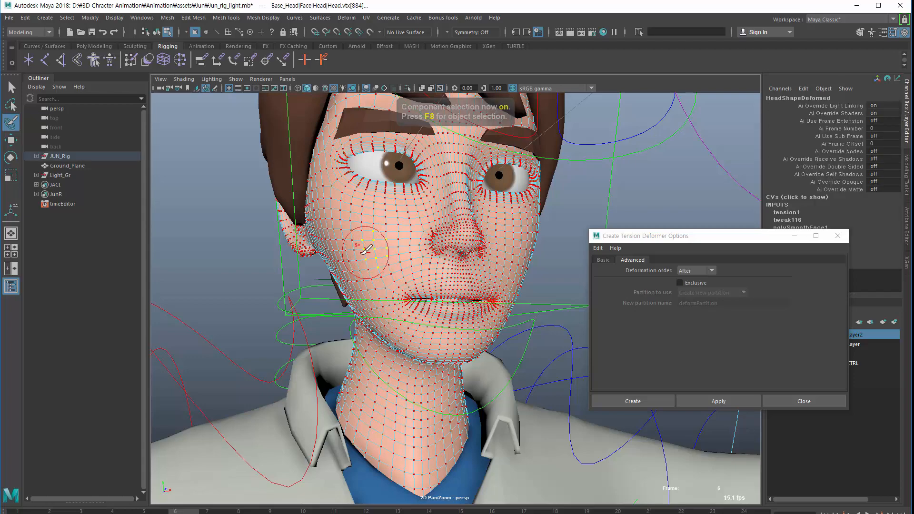
# Pull the selected cheek vertices outward and toward the nose, checking the tension deformation from several angles.
pyautogui.press('w')
pyautogui.moveTo(343, 269)
pyautogui.keyDown('alt'); pyautogui.mouseDown()
pyautogui.moveTo(355, 228)
pyautogui.moveTo(349, 267)
pyautogui.mouseUp(); pyautogui.keyUp('alt')
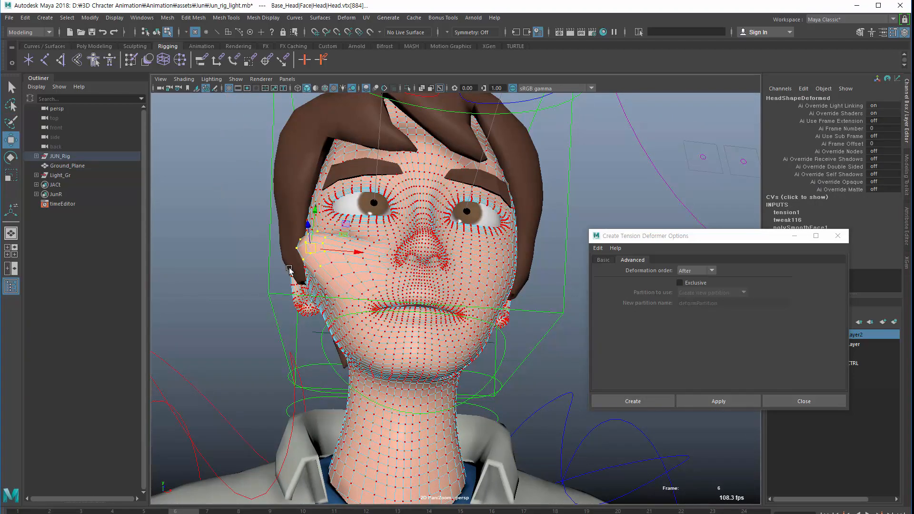
pyautogui.keyDown('alt'); pyautogui.moveTo(310, 236); pyautogui.dragTo(310, 291); pyautogui.keyUp('alt')
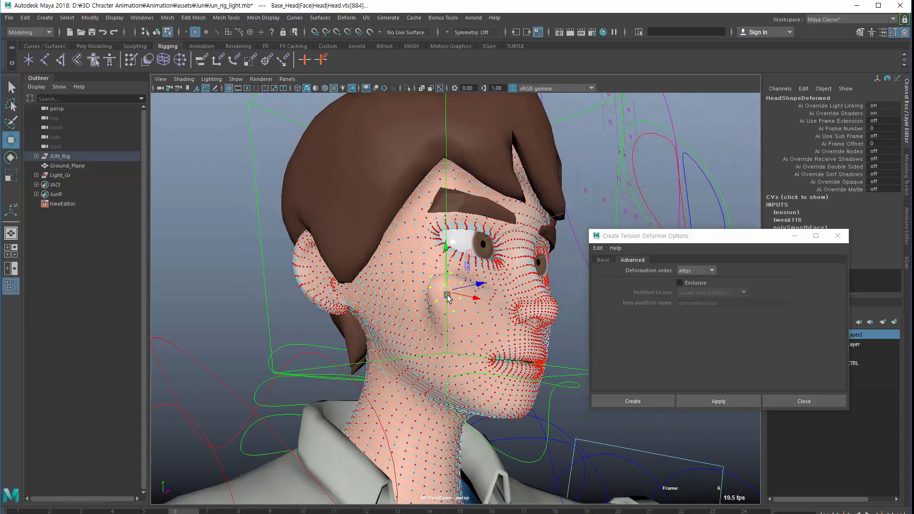
pyautogui.moveTo(447, 295); pyautogui.dragTo(577, 310)
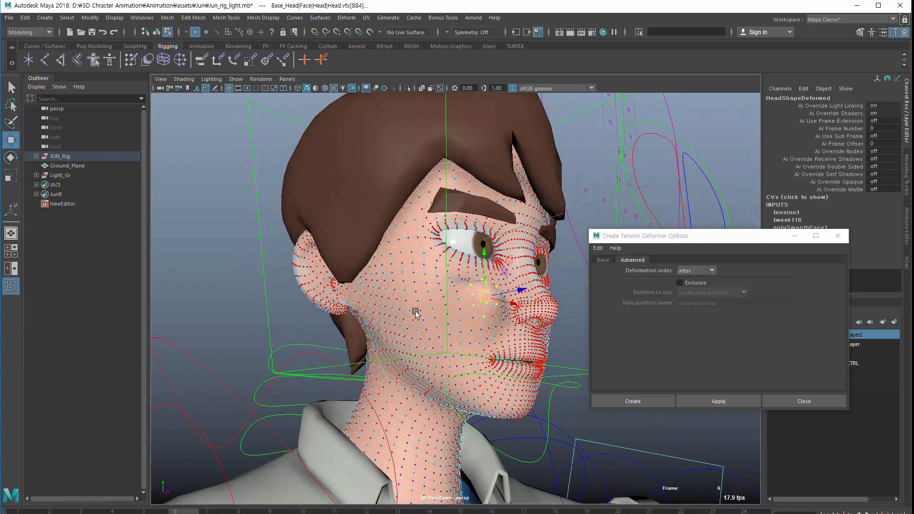
pyautogui.keyDown('alt'); pyautogui.moveTo(415, 313); pyautogui.dragTo(511, 291); pyautogui.keyUp('alt')
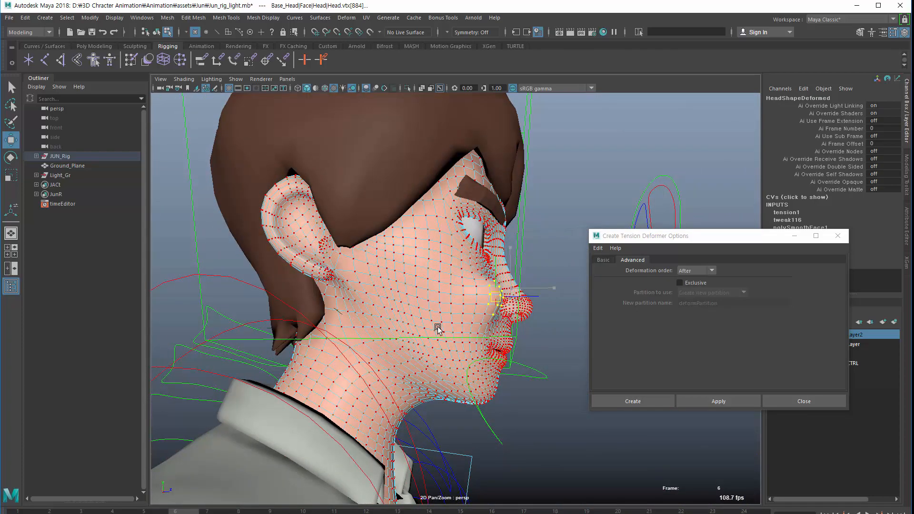
pyautogui.keyDown('alt'); pyautogui.moveTo(429, 341); pyautogui.dragTo(313, 186); pyautogui.keyUp('alt')
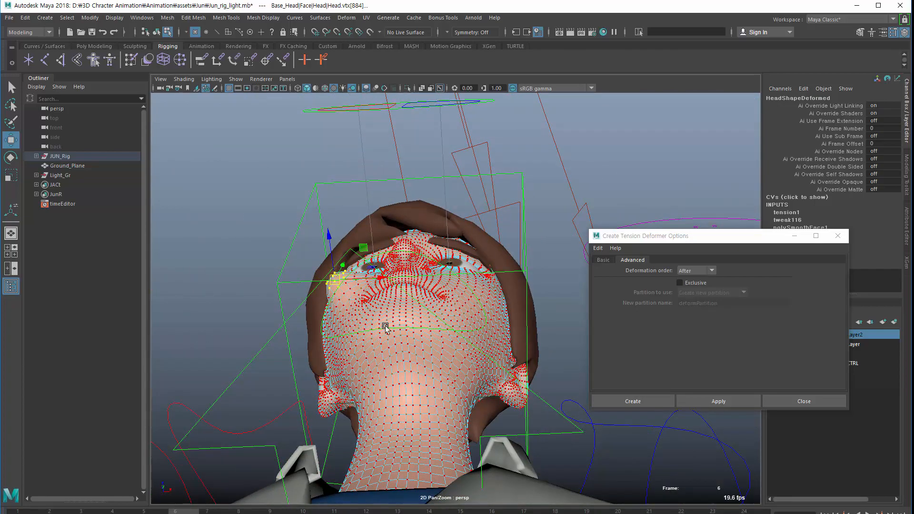
pyautogui.keyDown('alt'); pyautogui.moveTo(384, 326); pyautogui.dragTo(390, 391); pyautogui.keyUp('alt')
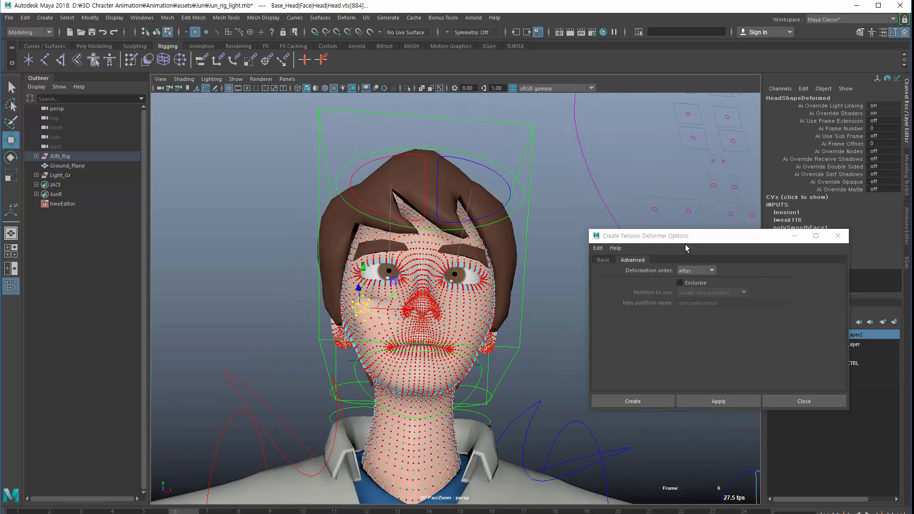
# Return to object selection, try moving the R_Cheek_CTRL facial control and undo the movement.
pyautogui.moveTo(685, 247); pyautogui.dragTo(719, 323)
pyautogui.click(656, 209)
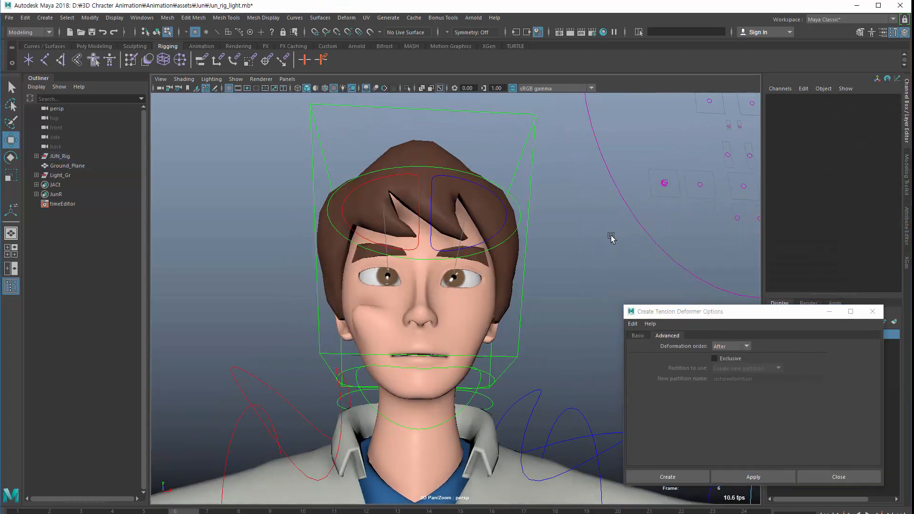
pyautogui.press('F8')
pyautogui.keyDown('alt'); pyautogui.moveTo(414, 251); pyautogui.dragTo(416, 273); pyautogui.keyUp('alt')
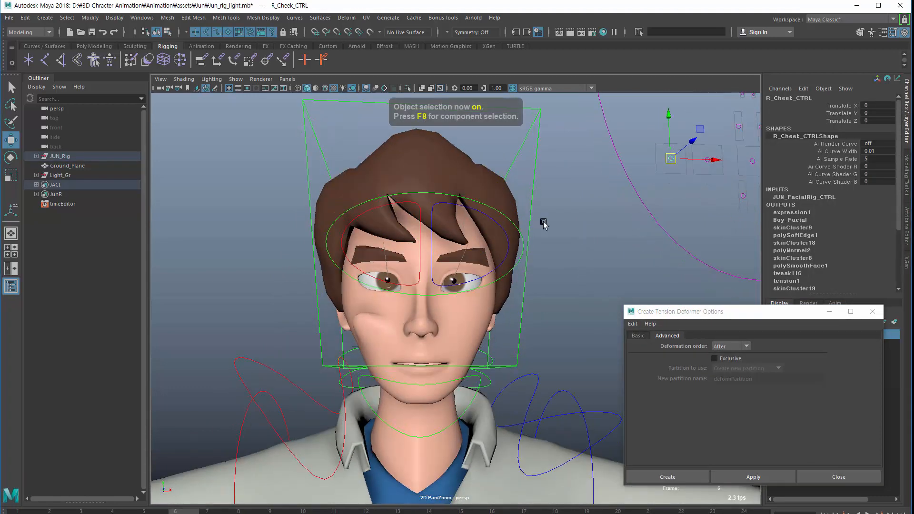
pyautogui.moveTo(670, 159); pyautogui.dragTo(687, 150)
pyautogui.hotkey('ctrl', 'z')
pyautogui.hotkey('ctrl', 'z')
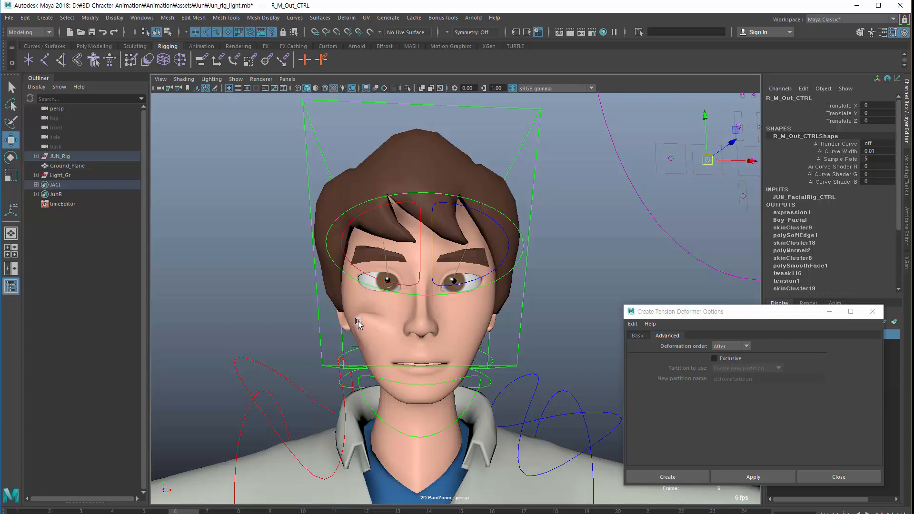
# Select the head mesh, minimize the Tension deformer options and examine the deformed cheek up close.
pyautogui.click(358, 321)
pyautogui.scroll(2, 361, 324)
pyautogui.keyDown('alt'); pyautogui.moveTo(361, 323); pyautogui.dragTo(362, 322); pyautogui.keyUp('alt')
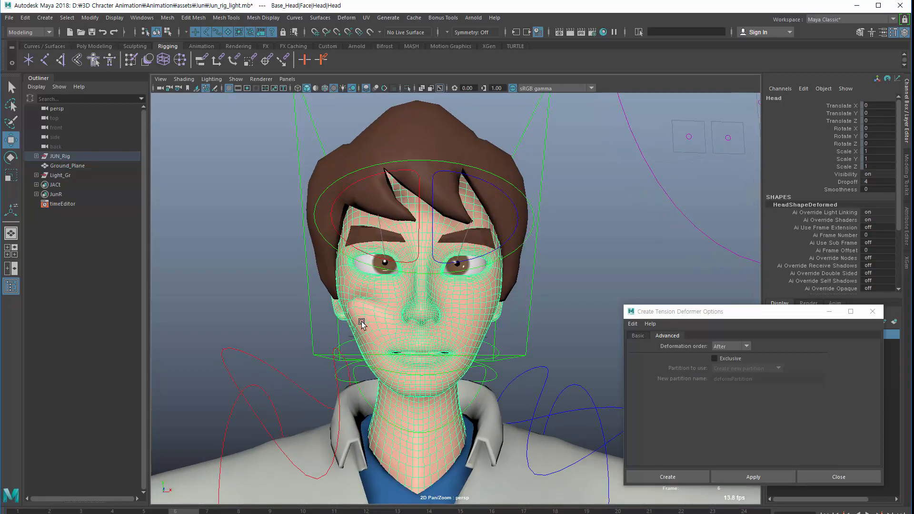
pyautogui.keyDown('alt'); pyautogui.moveTo(362, 322); pyautogui.dragTo(431, 335, button='right'); pyautogui.keyUp('alt')
pyautogui.keyDown('alt'); pyautogui.moveTo(430, 335); pyautogui.dragTo(398, 333); pyautogui.keyUp('alt')
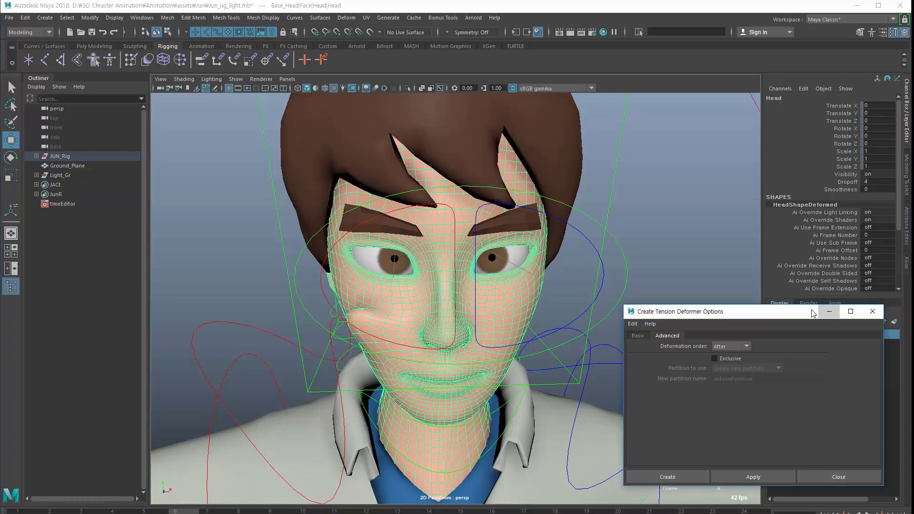
pyautogui.click(830, 311)
pyautogui.keyDown('alt'); pyautogui.moveTo(230, 342); pyautogui.dragTo(247, 286); pyautogui.keyUp('alt')
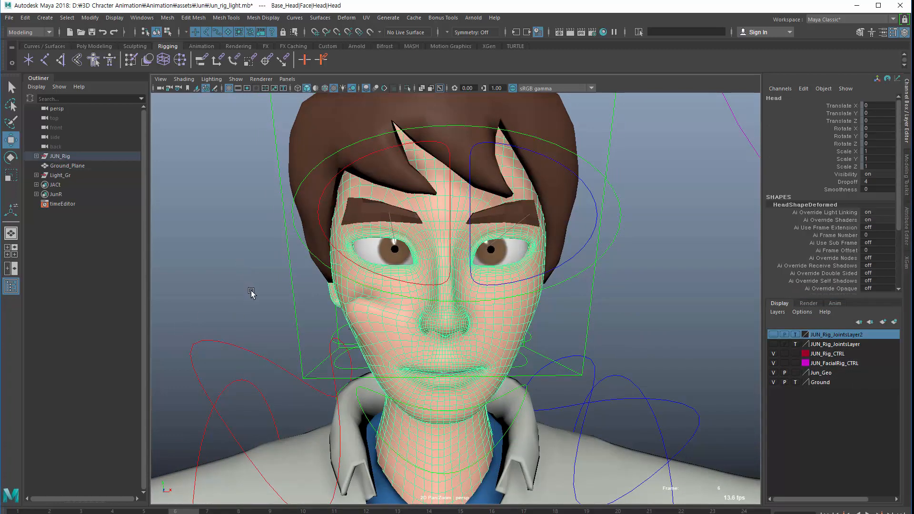
# Undo the recent selection changes and the moves of the cheek vertices.
pyautogui.hotkey('ctrl', 'z')
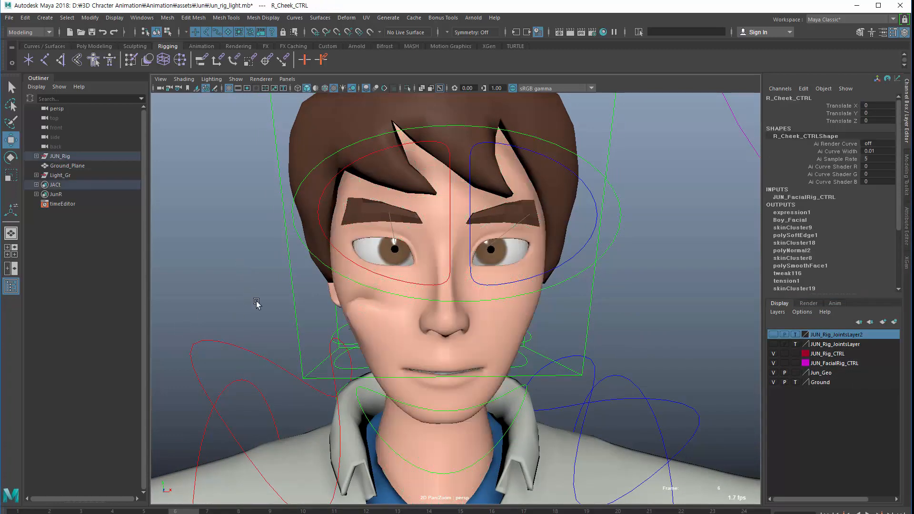
pyautogui.hotkey('ctrl', 'z')
pyautogui.hotkey('ctrl', 'z')
pyautogui.hotkey('ctrl', 'z')
pyautogui.hotkey('ctrl', 'z')
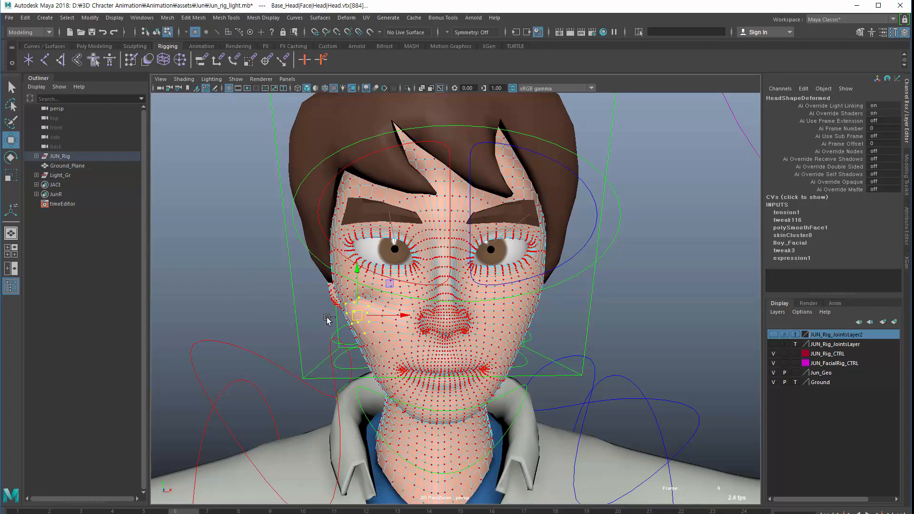
pyautogui.hotkey('ctrl', 'z')
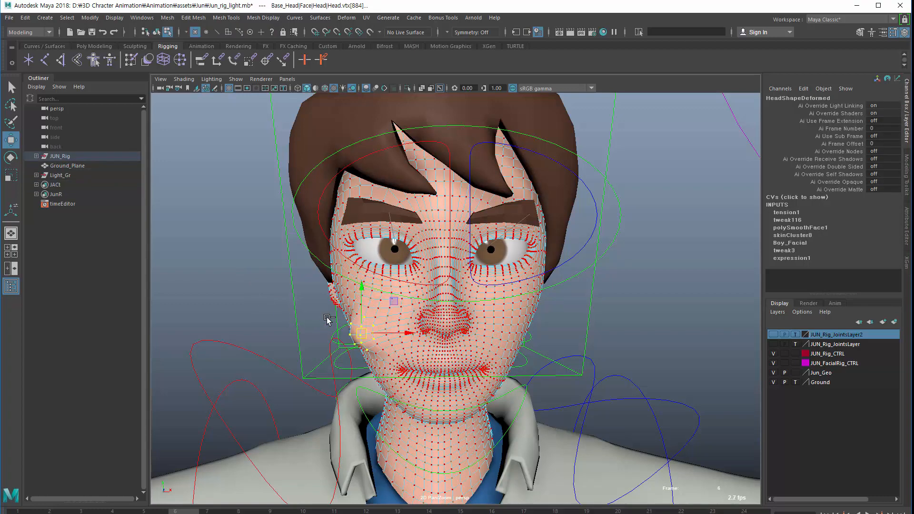
pyautogui.hotkey('ctrl', 'z')
pyautogui.hotkey('ctrl', 'z')
pyautogui.hotkey('ctrl', 'z')
pyautogui.hotkey('ctrl', 'z')
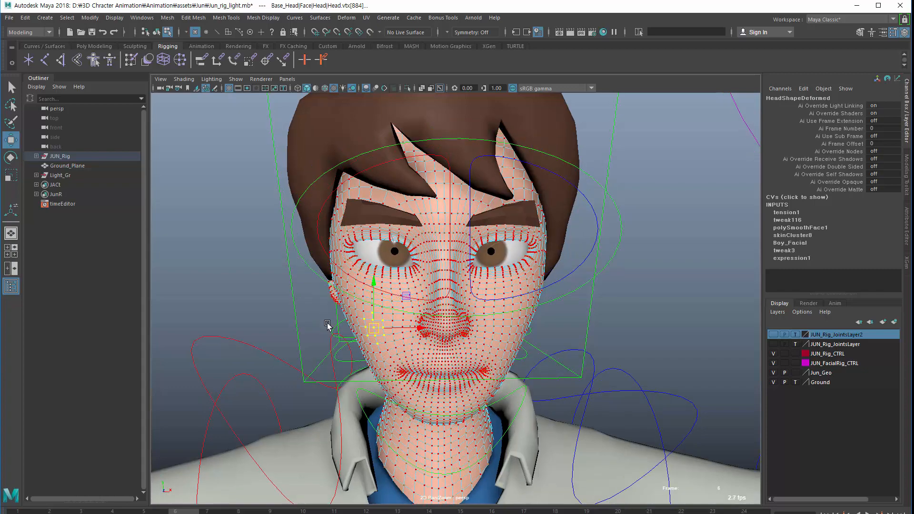
# Pull the cheek vertices outward into a bulge and open the tension1 deformer's attributes with the vertices deselected.
pyautogui.keyDown('alt'); pyautogui.moveTo(327, 325); pyautogui.dragTo(351, 307); pyautogui.keyUp('alt')
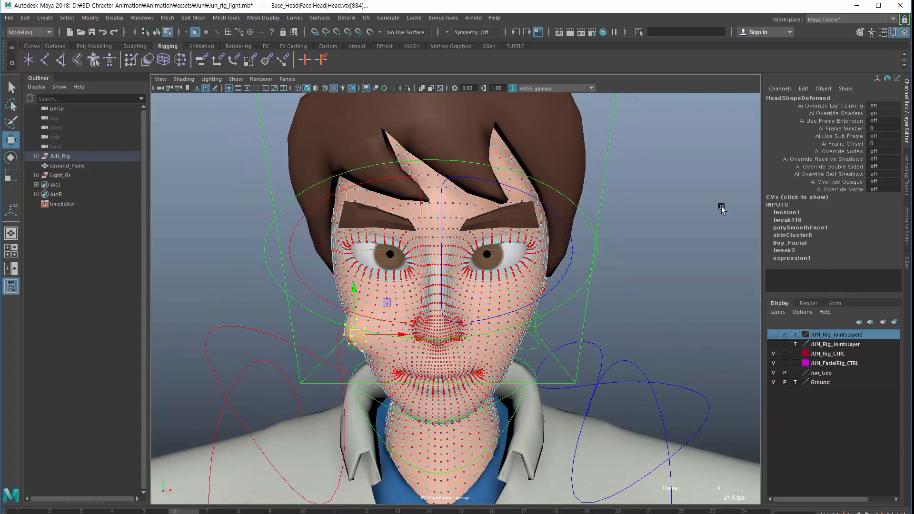
pyautogui.click(784, 213)
pyautogui.keyDown('alt'); pyautogui.moveTo(755, 214); pyautogui.dragTo(740, 213); pyautogui.keyUp('alt')
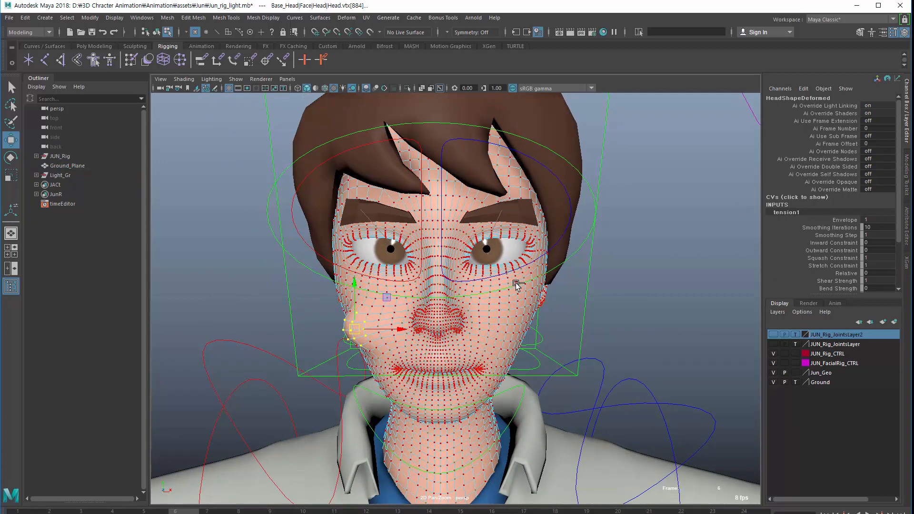
pyautogui.click(309, 319)
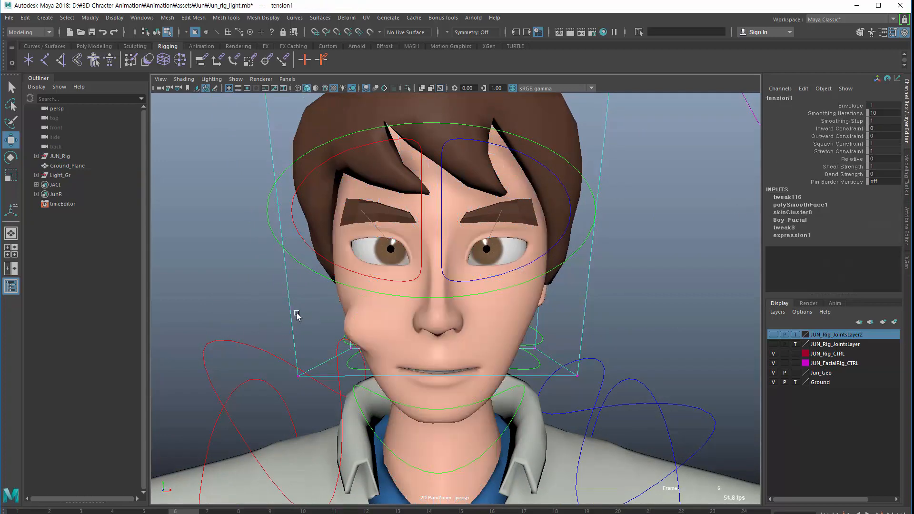
# Return to object selection, try rotating the head control, and undo the rotation and the head mesh selection.
pyautogui.press('F8')
pyautogui.press('e')
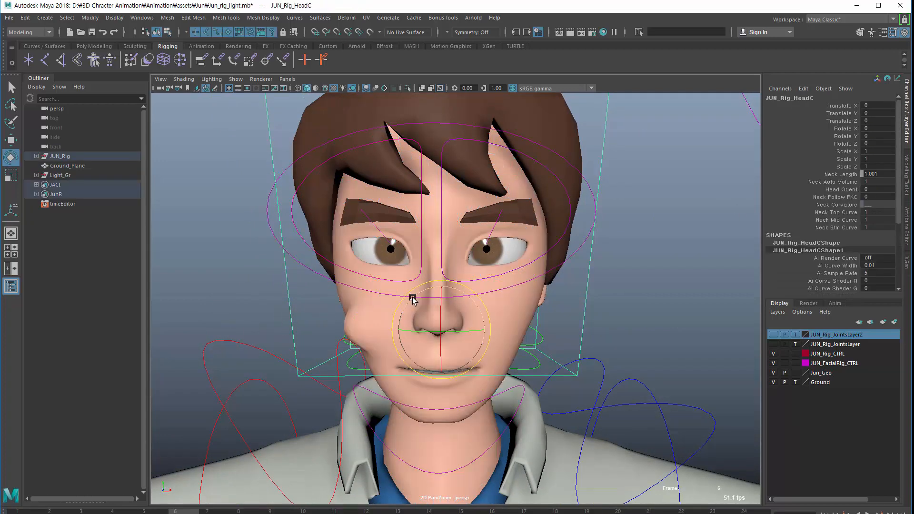
pyautogui.moveTo(418, 304); pyautogui.dragTo(444, 350)
pyautogui.hotkey('ctrl', 'z')
pyautogui.click(342, 324)
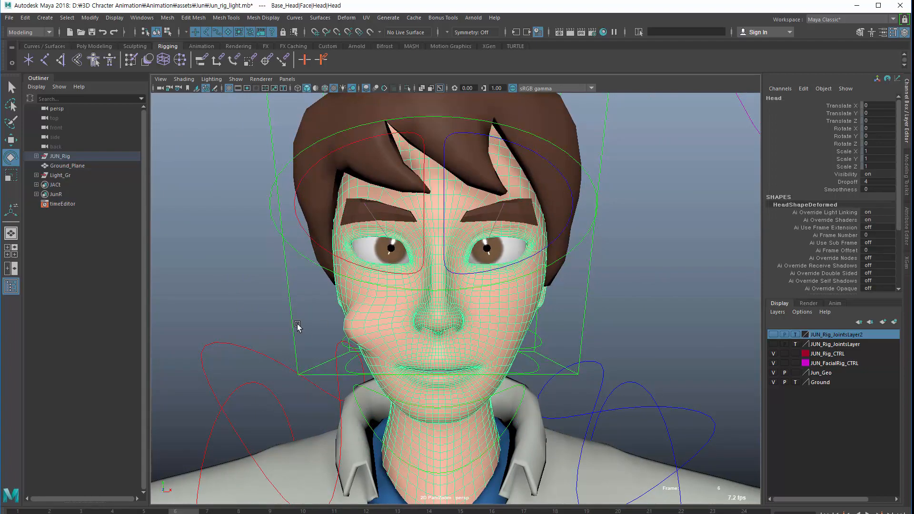
pyautogui.moveTo(300, 327)
pyautogui.keyDown('alt'); pyautogui.mouseDown()
pyautogui.moveTo(284, 326)
pyautogui.moveTo(303, 327)
pyautogui.moveTo(295, 339)
pyautogui.mouseUp(); pyautogui.keyUp('alt')
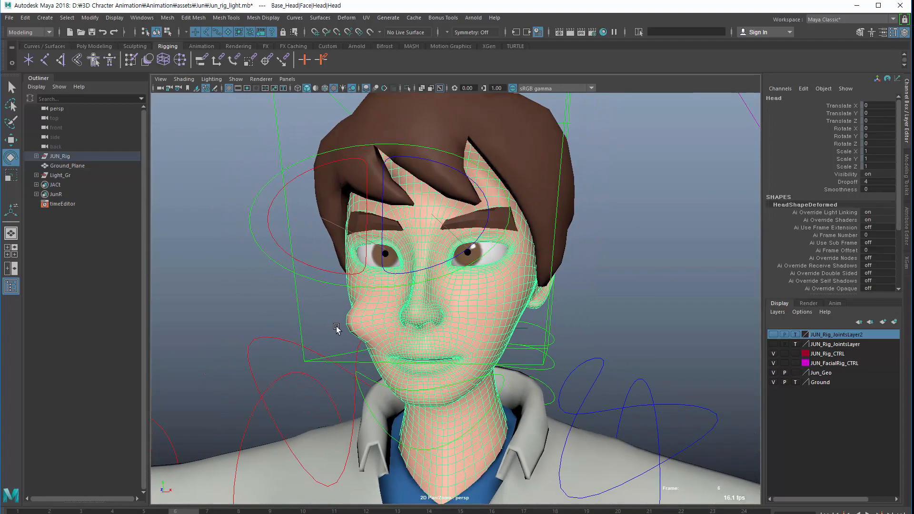
pyautogui.hotkey('ctrl', 'z')
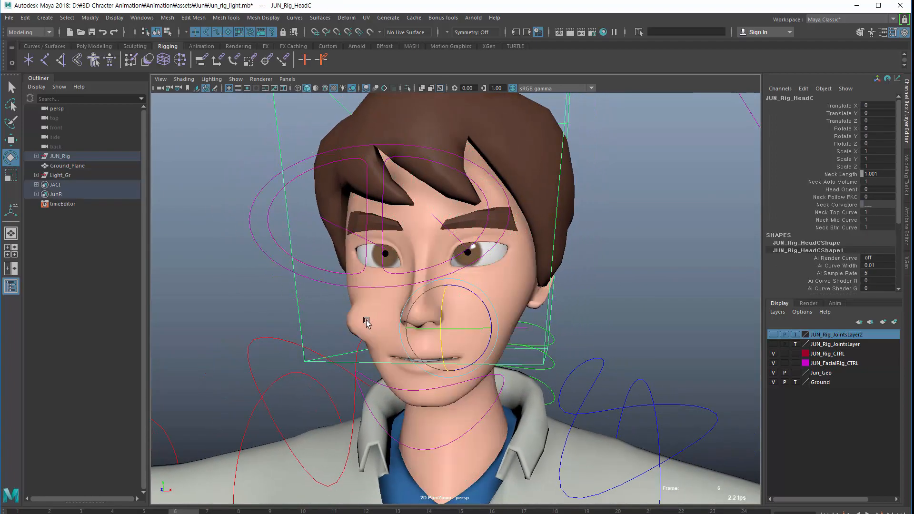
# Select the head mesh, set the tension1 deformer's Smoothing Iterations to 2 and examine the cheek bulge.
pyautogui.click(425, 318)
pyautogui.scroll(-3, 789, 258)
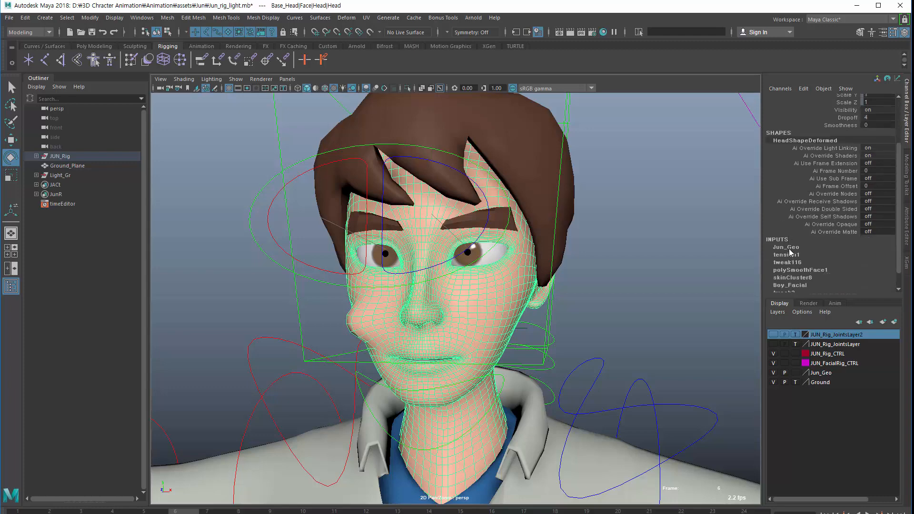
pyautogui.click(793, 256)
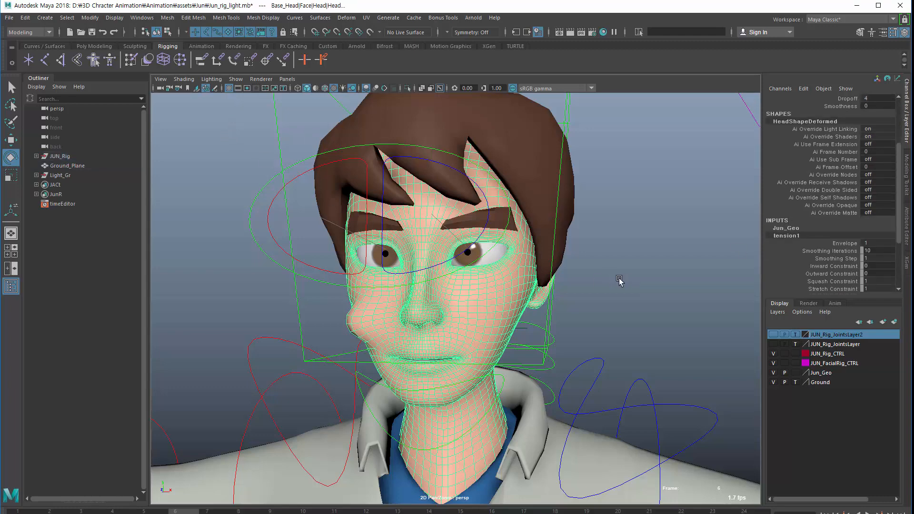
pyautogui.keyDown('alt'); pyautogui.moveTo(332, 349); pyautogui.dragTo(394, 345); pyautogui.keyUp('alt')
pyautogui.keyDown('alt'); pyautogui.moveTo(394, 345); pyautogui.dragTo(449, 337, button='middle'); pyautogui.keyUp('alt')
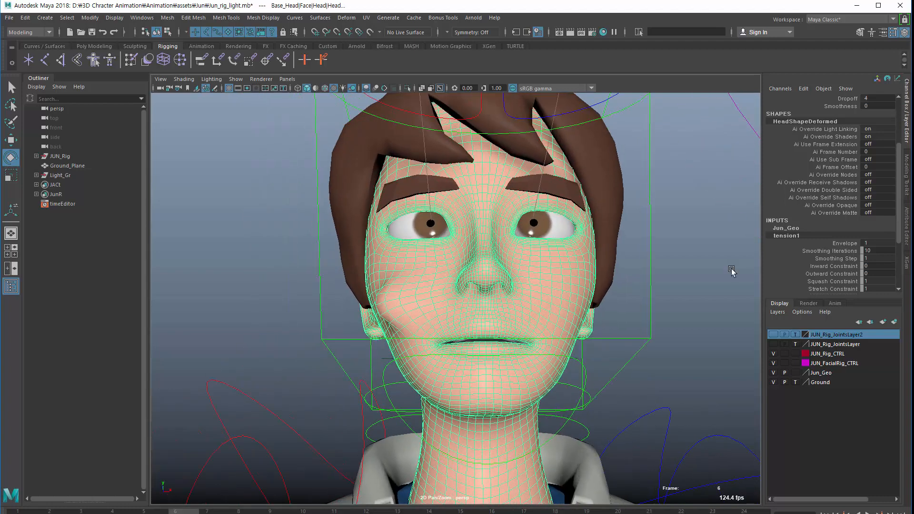
pyautogui.click(830, 252)
pyautogui.moveTo(595, 289); pyautogui.dragTo(547, 292, button='middle')
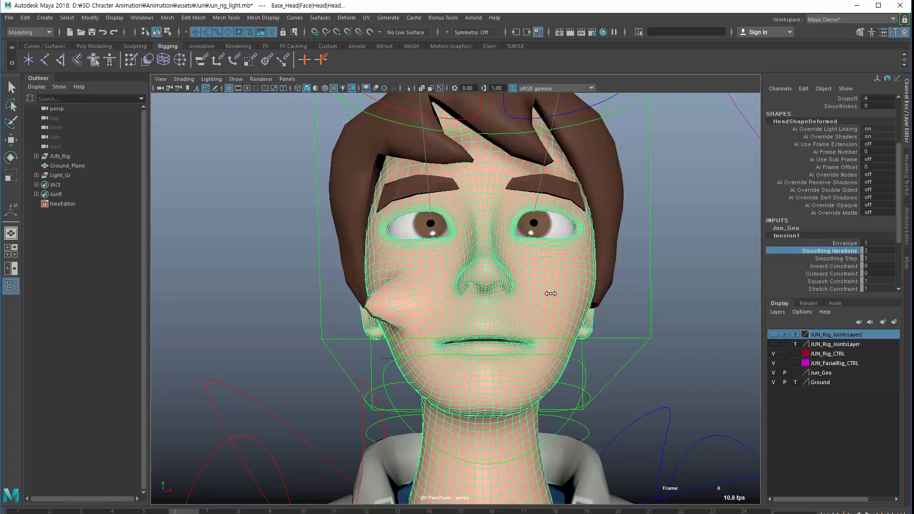
pyautogui.keyDown('alt'); pyautogui.moveTo(419, 286); pyautogui.dragTo(405, 310); pyautogui.keyUp('alt')
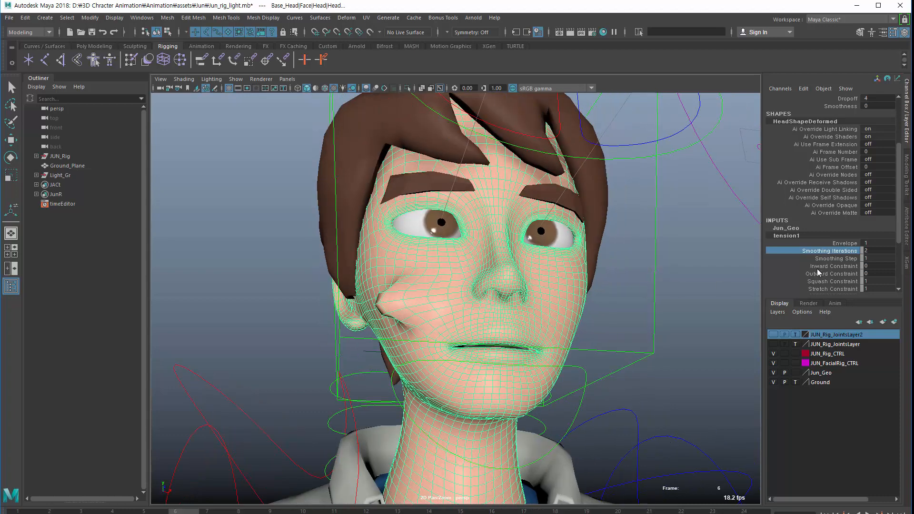
# Set tension1's Smoothing Iterations to 1 on the head mesh.
pyautogui.click(866, 249)
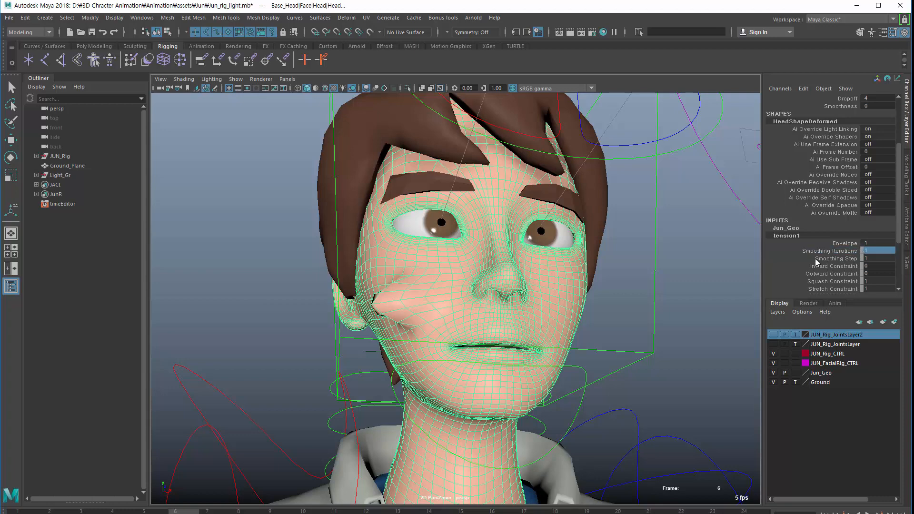
pyautogui.click(714, 252)
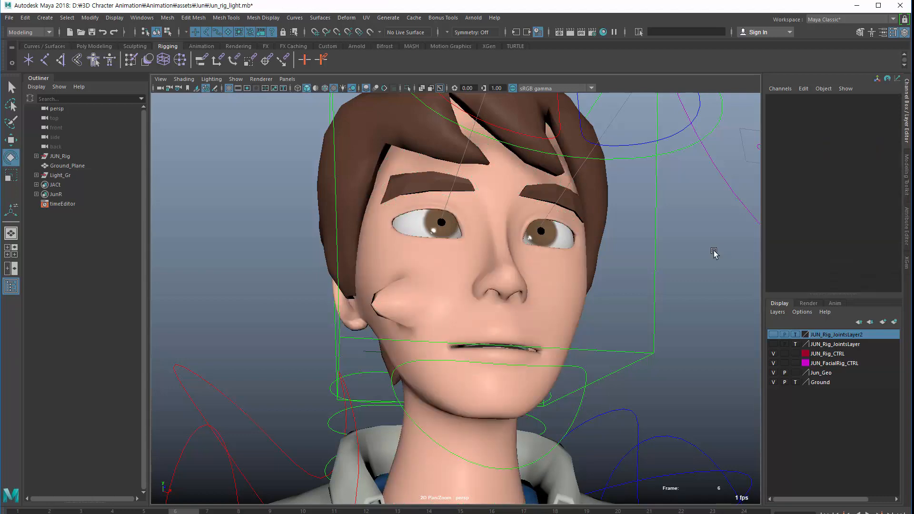
pyautogui.hotkey('ctrl', 'z')
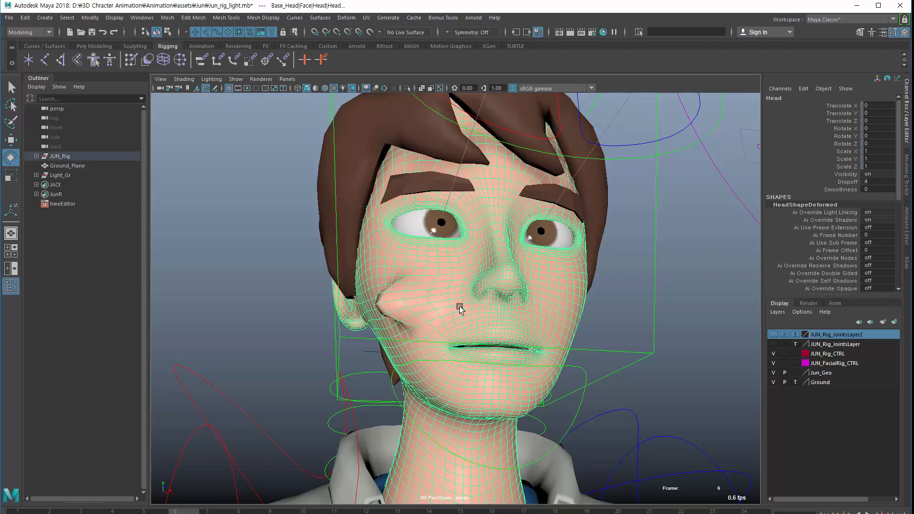
pyautogui.scroll(-3, 804, 270)
pyautogui.click(787, 236)
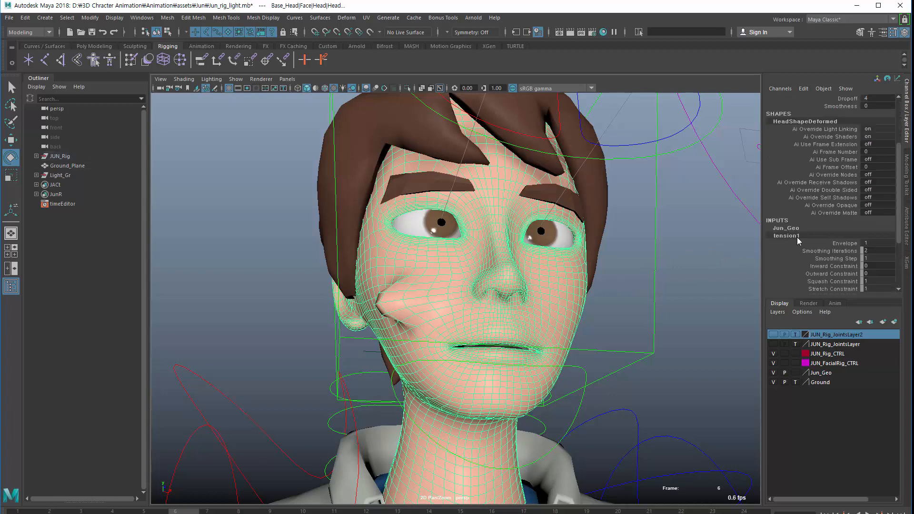
pyautogui.scroll(-2, 809, 242)
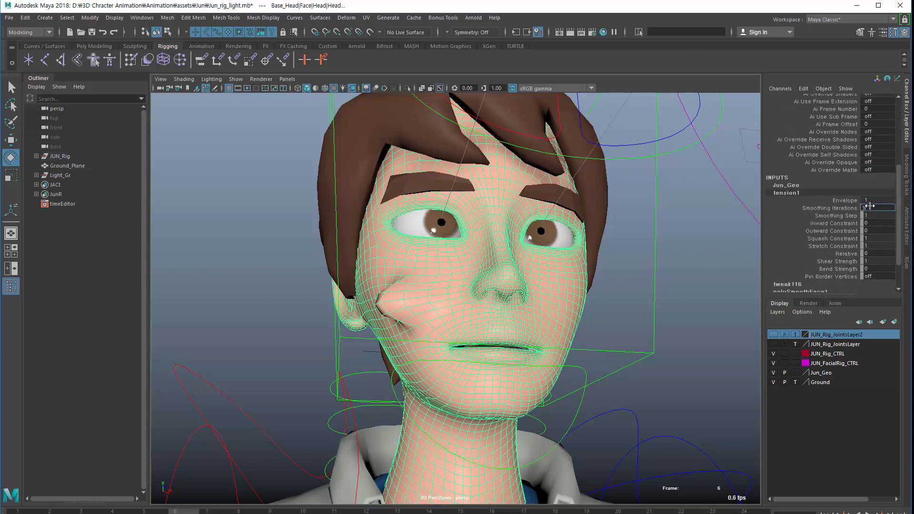
pyautogui.press('Return')
# Try varying tension1's Smoothing Step and Inward Constraint to test their effect on the cheek bulge.
pyautogui.click(837, 216)
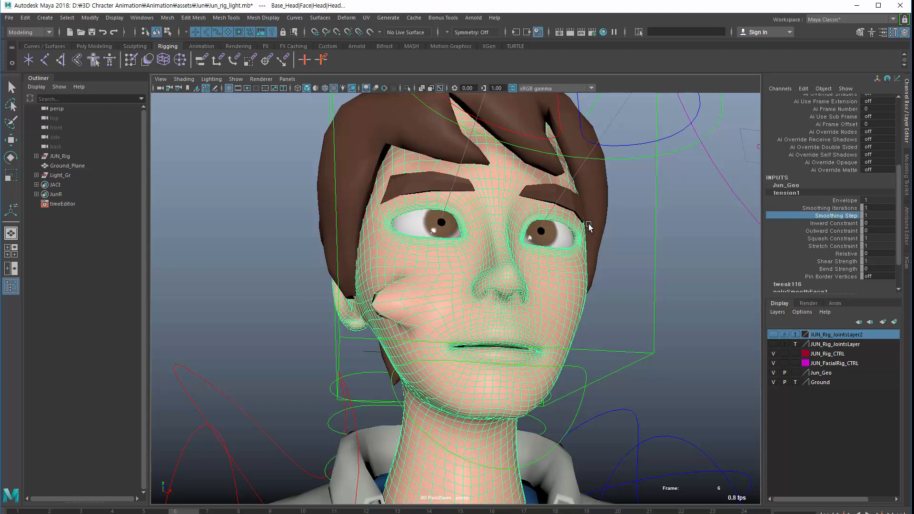
pyautogui.moveTo(594, 227)
pyautogui.mouseDown(button='middle')
pyautogui.moveTo(557, 227)
pyautogui.moveTo(591, 230)
pyautogui.mouseUp(button='middle')
pyautogui.moveTo(479, 309)
pyautogui.mouseDown(button='middle')
pyautogui.moveTo(490, 308)
pyautogui.moveTo(481, 306)
pyautogui.mouseUp(button='middle')
pyautogui.click(836, 224)
pyautogui.click(837, 230)
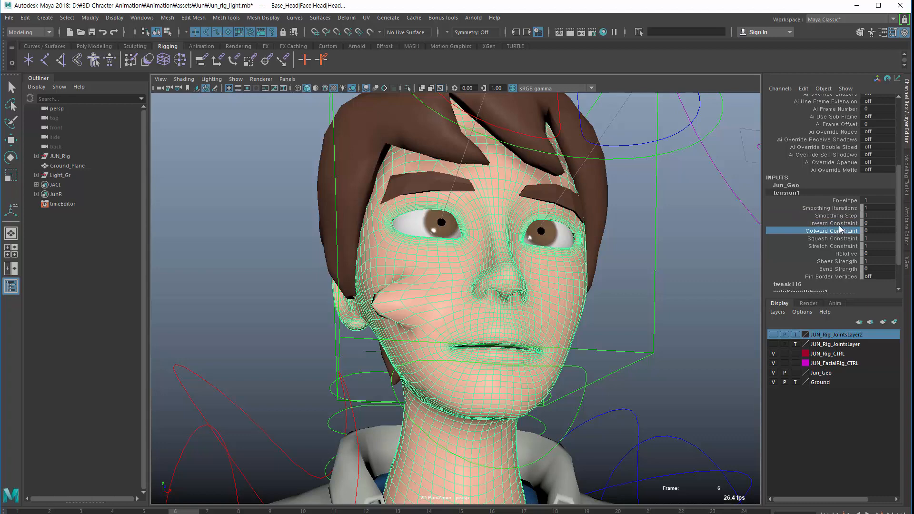
pyautogui.click(839, 224)
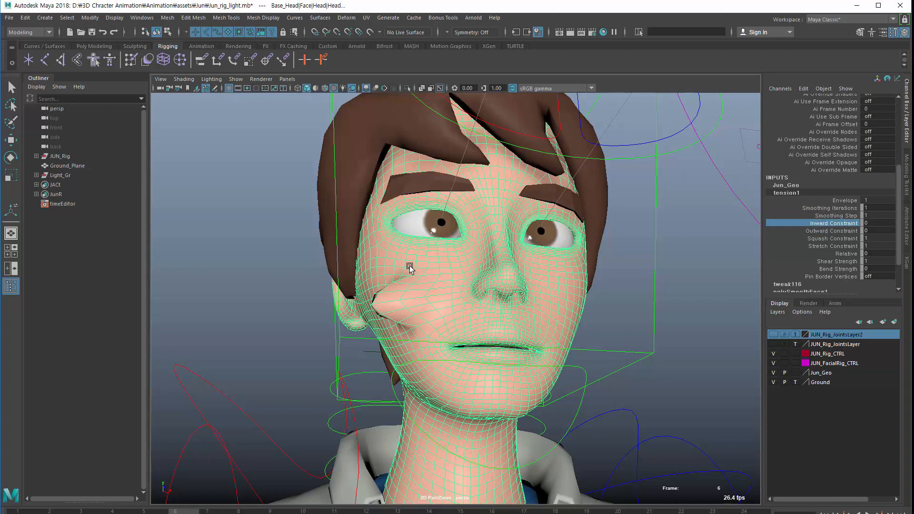
pyautogui.moveTo(510, 280)
pyautogui.mouseDown(button='middle')
pyautogui.moveTo(521, 282)
pyautogui.moveTo(504, 285)
pyautogui.mouseUp(button='middle')
# Try varying tension1's Outward Constraint while examining the cheek bulge from the side.
pyautogui.click(810, 230)
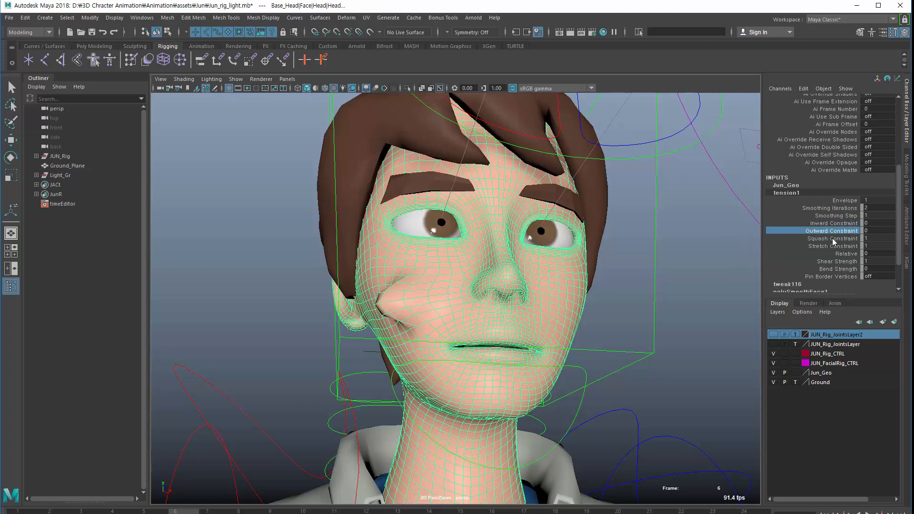
pyautogui.moveTo(572, 274); pyautogui.dragTo(626, 339, button='middle')
pyautogui.keyDown('alt'); pyautogui.moveTo(451, 342); pyautogui.dragTo(520, 330); pyautogui.keyUp('alt')
pyautogui.moveTo(456, 326); pyautogui.dragTo(319, 348, button='middle')
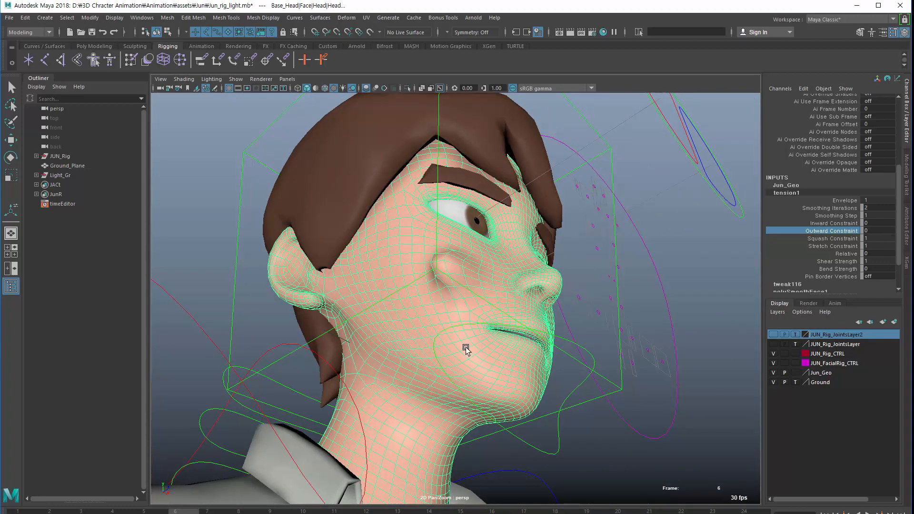
pyautogui.keyDown('alt'); pyautogui.moveTo(465, 350); pyautogui.dragTo(403, 352); pyautogui.keyUp('alt')
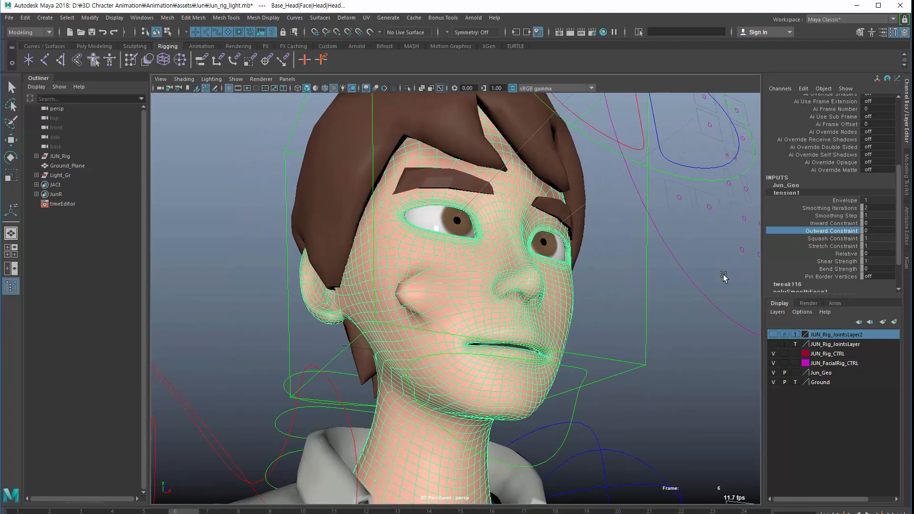
# Try varying tension1's Squash Constraint while checking the cheek bulge from several angles.
pyautogui.click(833, 239)
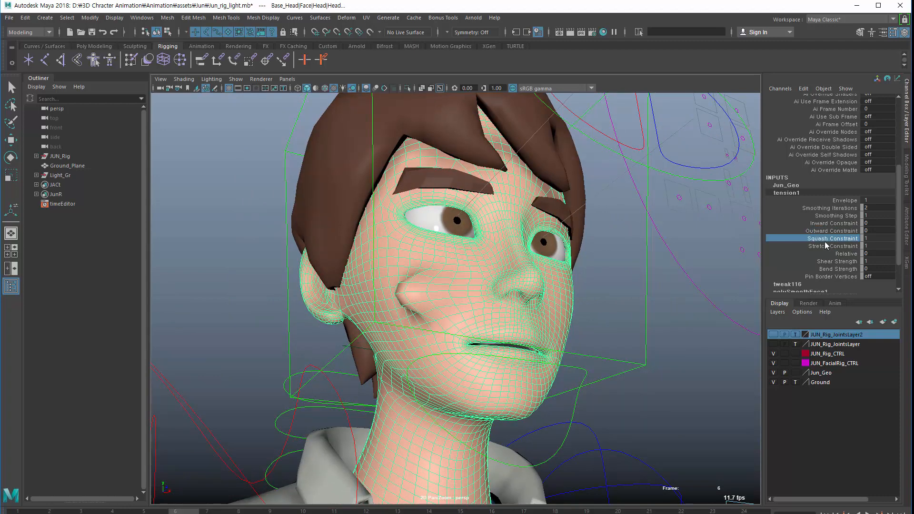
pyautogui.moveTo(455, 299); pyautogui.dragTo(531, 301, button='middle')
pyautogui.keyDown('alt'); pyautogui.moveTo(374, 321); pyautogui.dragTo(396, 322); pyautogui.keyUp('alt')
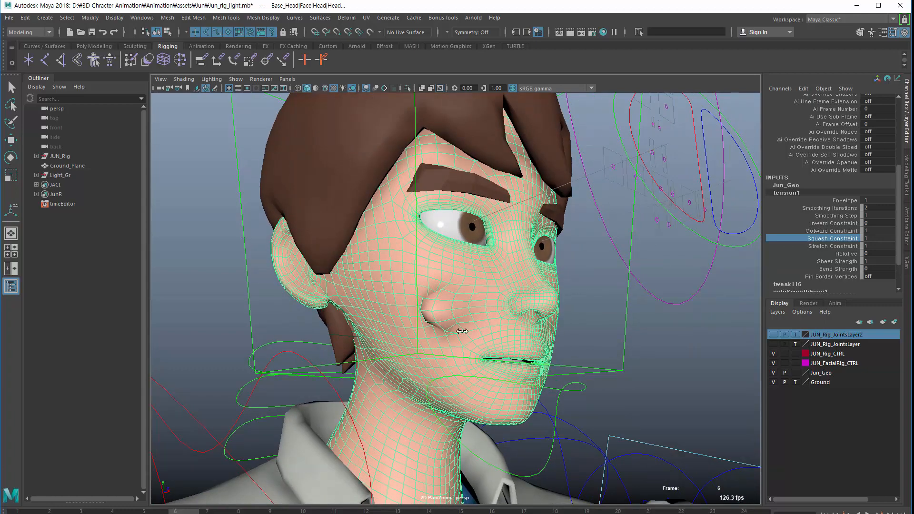
pyautogui.moveTo(400, 330); pyautogui.dragTo(281, 343, button='middle')
pyautogui.keyDown('alt'); pyautogui.moveTo(360, 341); pyautogui.dragTo(398, 346); pyautogui.keyUp('alt')
pyautogui.moveTo(396, 347); pyautogui.dragTo(437, 349, button='middle')
pyautogui.moveTo(317, 351); pyautogui.dragTo(476, 329, button='middle')
pyautogui.keyDown('alt'); pyautogui.moveTo(529, 298); pyautogui.dragTo(478, 305); pyautogui.keyUp('alt')
# Try varying tension1's Stretch Constraint and examine the whole face from the front.
pyautogui.click(841, 248)
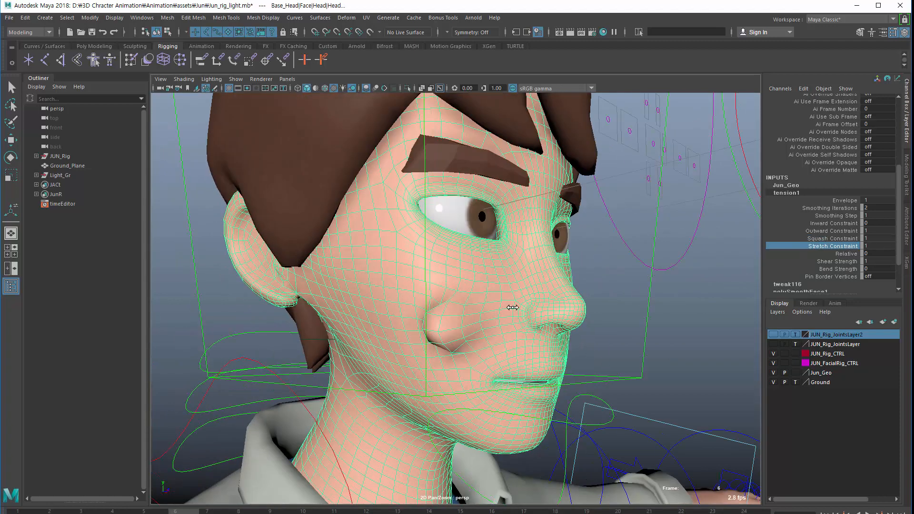
pyautogui.moveTo(513, 308); pyautogui.dragTo(428, 337, button='middle')
pyautogui.keyDown('alt'); pyautogui.moveTo(429, 337); pyautogui.dragTo(372, 360); pyautogui.keyUp('alt')
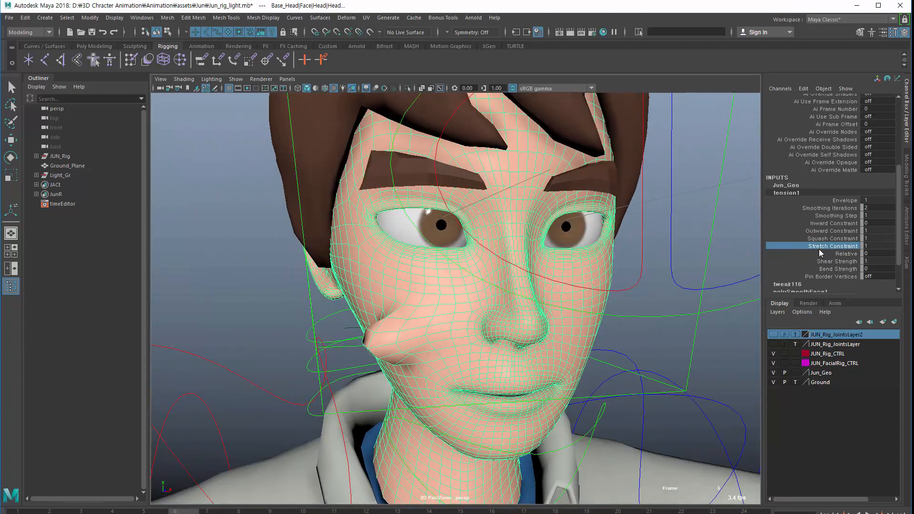
pyautogui.click(824, 241)
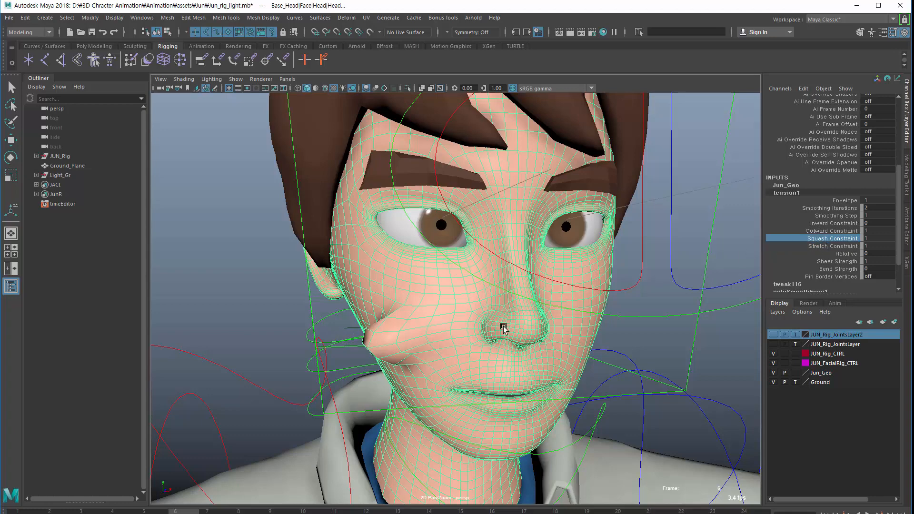
pyautogui.scroll(-4, 504, 326)
pyautogui.keyDown('alt'); pyautogui.moveTo(505, 326); pyautogui.dragTo(387, 299); pyautogui.keyUp('alt')
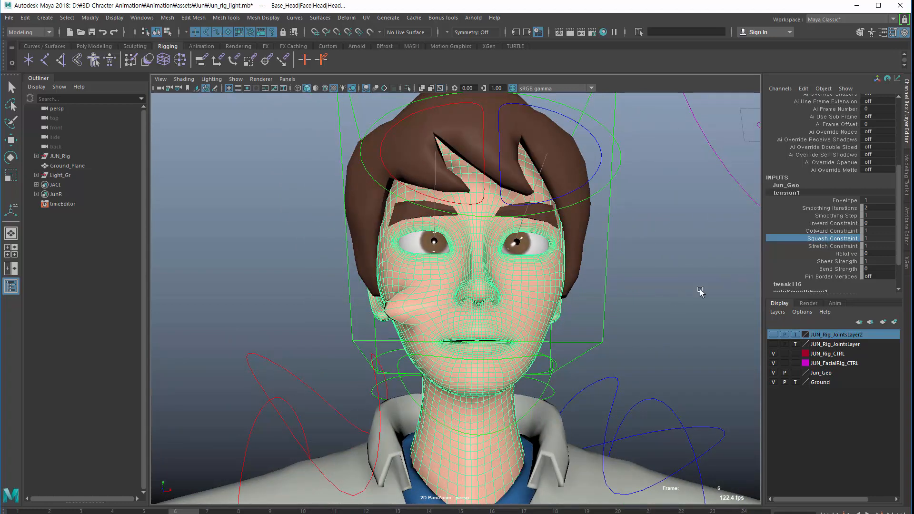
pyautogui.keyDown('alt'); pyautogui.moveTo(431, 348); pyautogui.dragTo(404, 351); pyautogui.keyUp('alt')
# Undo the tension1 attribute changes and the cheek vertex edits back to the unbulged face in vertex selection.
pyautogui.hotkey('ctrl', 'z')
pyautogui.hotkey('ctrl', 'z')
pyautogui.hotkey('ctrl', 'z')
pyautogui.hotkey('ctrl', 'z')
pyautogui.hotkey('ctrl', 'z')
pyautogui.hotkey('ctrl', 'z')
pyautogui.hotkey('ctrl', 'z')
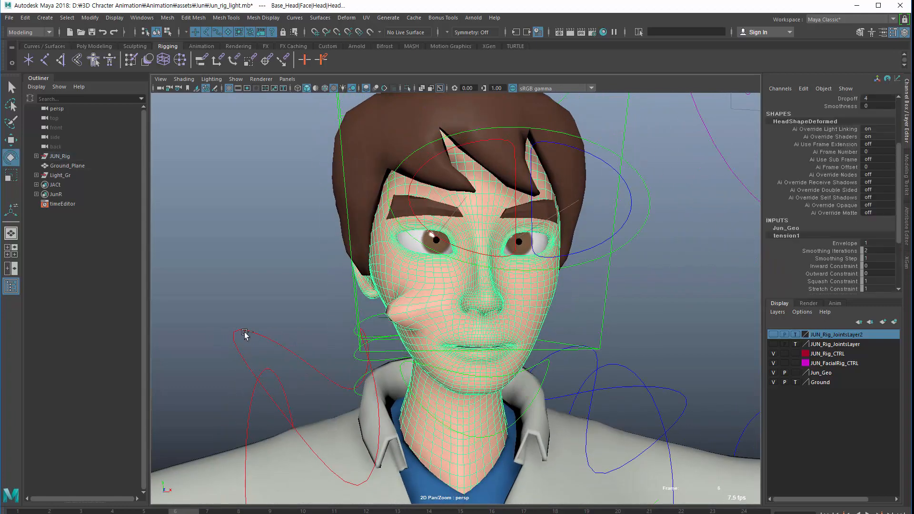
pyautogui.hotkey('ctrl', 'z')
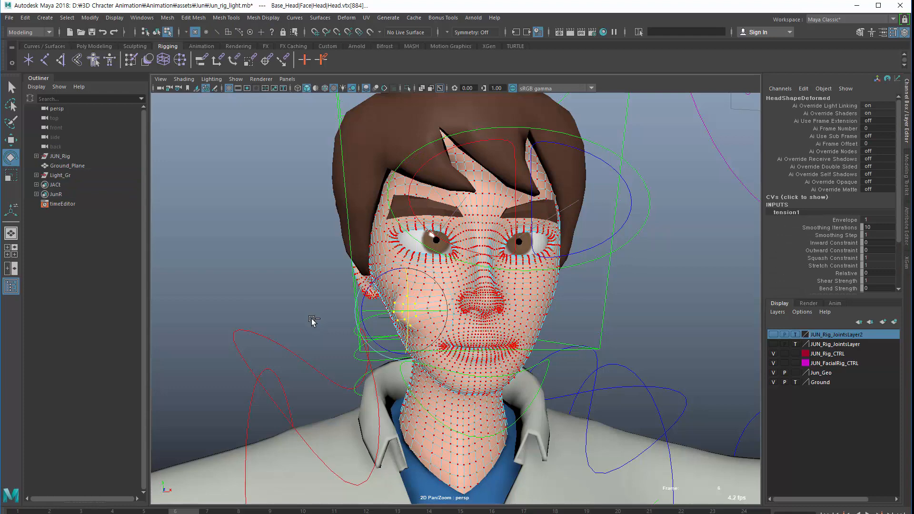
pyautogui.hotkey('ctrl', 'z')
pyautogui.hotkey('ctrl', 'z')
pyautogui.keyDown('alt'); pyautogui.moveTo(312, 322); pyautogui.dragTo(314, 336); pyautogui.keyUp('alt')
pyautogui.keyDown('alt'); pyautogui.moveTo(314, 336); pyautogui.dragTo(335, 346, button='right'); pyautogui.keyUp('alt')
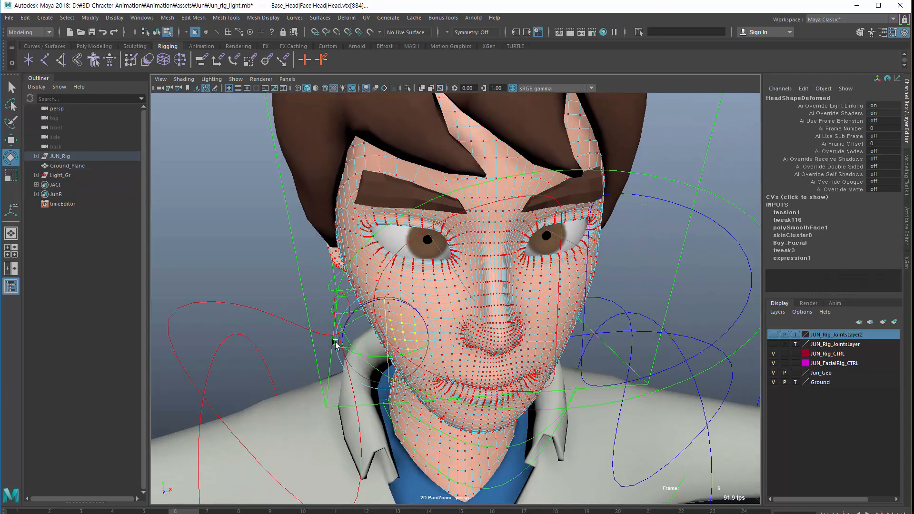
pyautogui.hotkey('ctrl', 'z')
pyautogui.hotkey('ctrl', 'z')
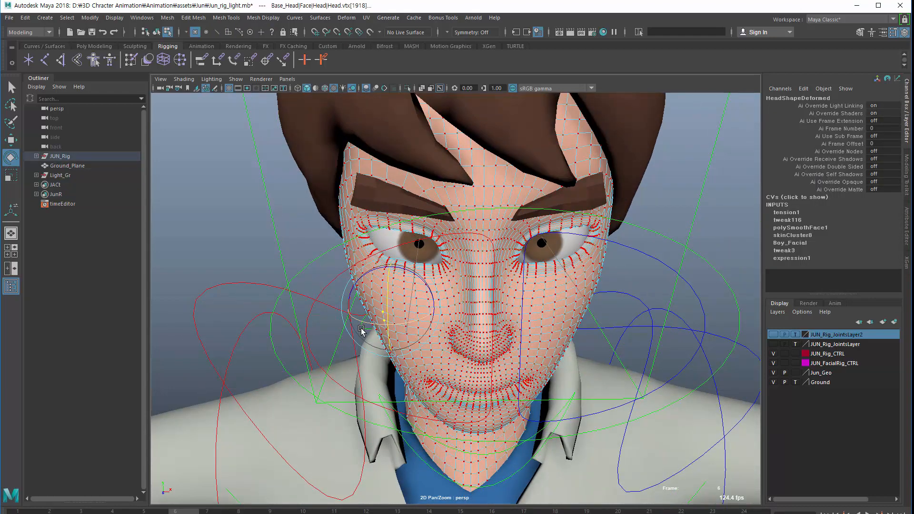
# Try moving the selected cheek vertex outward and downward, undoing each move.
pyautogui.press('w')
pyautogui.click(381, 313)
pyautogui.moveTo(381, 313); pyautogui.dragTo(84, 367)
pyautogui.hotkey('ctrl', 'z')
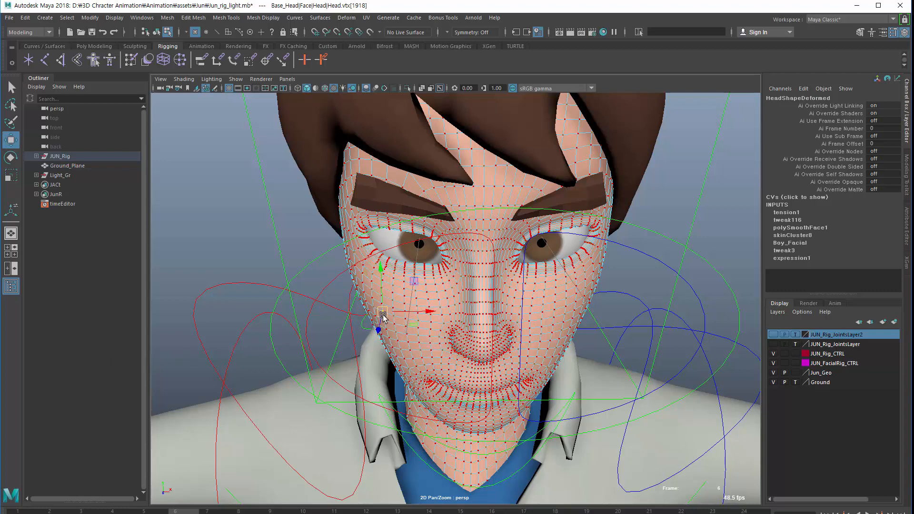
pyautogui.moveTo(382, 314); pyautogui.dragTo(357, 451)
pyautogui.hotkey('ctrl', 'z')
pyautogui.hotkey('ctrl', 'z')
# Try pulling the cheek outward from a front view and undo the pull.
pyautogui.keyDown('alt'); pyautogui.moveTo(372, 380); pyautogui.dragTo(279, 339); pyautogui.keyUp('alt')
pyautogui.moveTo(379, 310); pyautogui.dragTo(253, 304)
pyautogui.keyDown('alt'); pyautogui.moveTo(253, 303); pyautogui.dragTo(333, 322); pyautogui.keyUp('alt')
pyautogui.hotkey('ctrl', 'z')
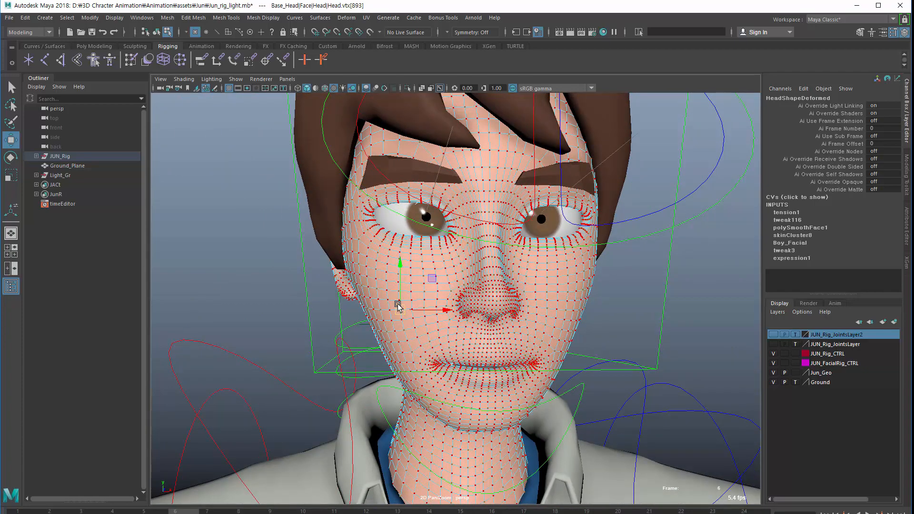
# Add neighbouring cheek vertices to the selection and open the deformer weight painting tool's options.
pyautogui.press('q')
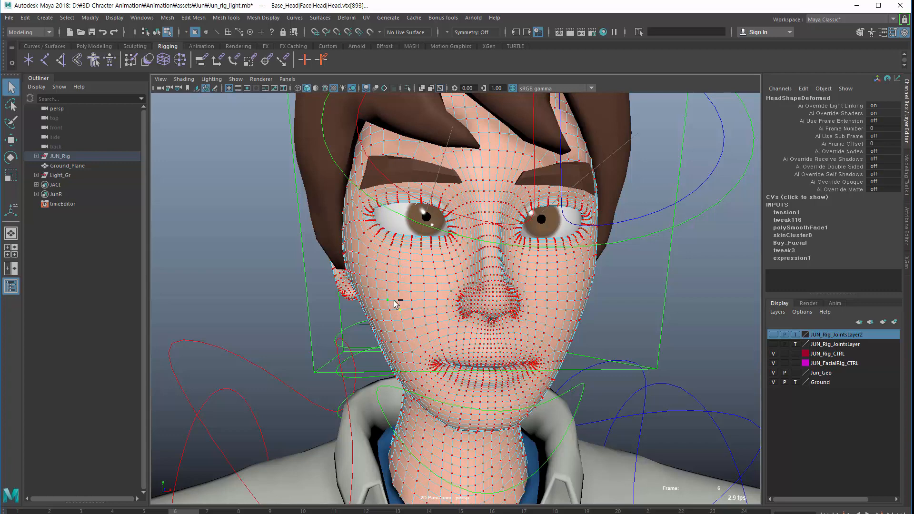
pyautogui.keyDown('shift'); pyautogui.click(397, 301); pyautogui.keyUp('shift')
pyautogui.keyDown('shift'); pyautogui.click(390, 309); pyautogui.keyUp('shift')
pyautogui.click(347, 17)
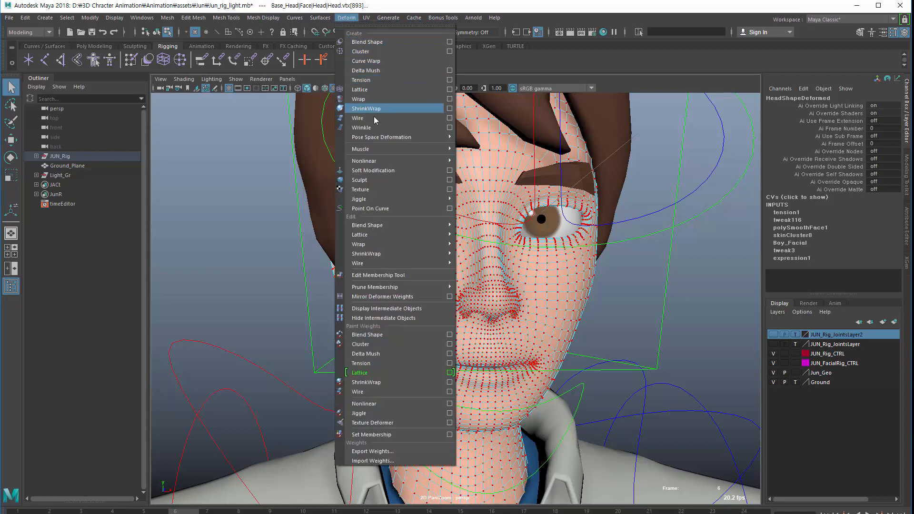
pyautogui.click(452, 349)
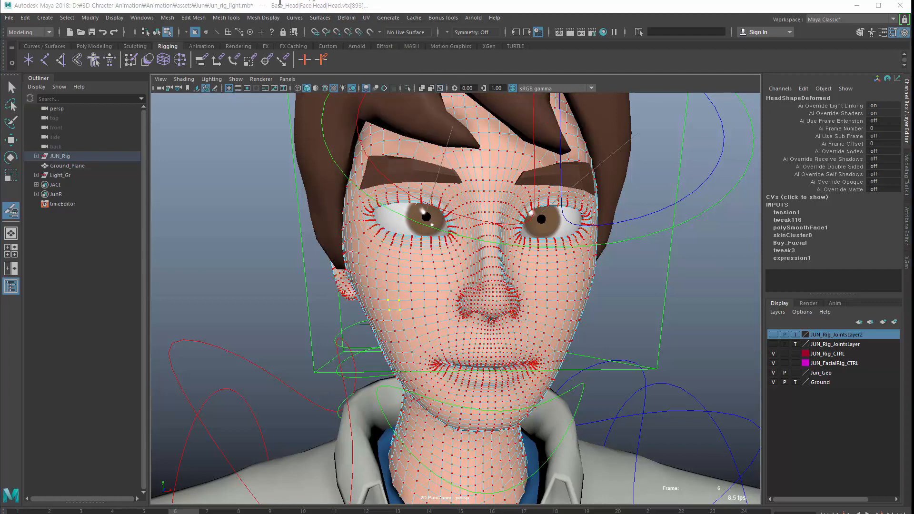
# Create a cluster deformer with Relative mode on for the selected cheek vertices.
pyautogui.click(346, 18)
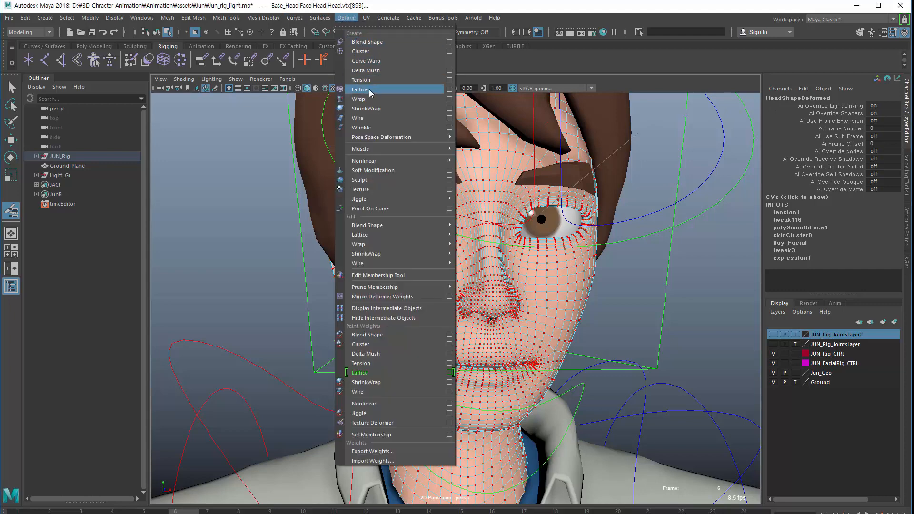
pyautogui.click(450, 51)
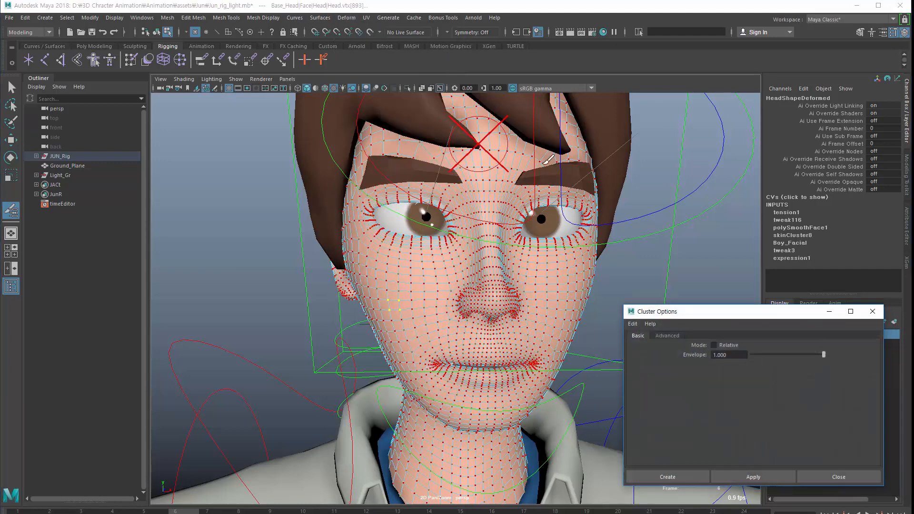
pyautogui.moveTo(723, 321); pyautogui.dragTo(726, 210)
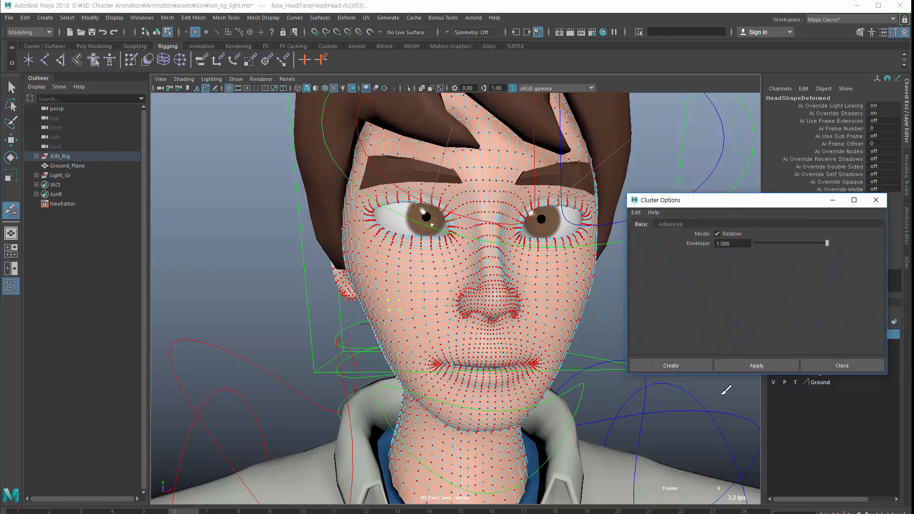
pyautogui.click(736, 367)
pyautogui.press('w')
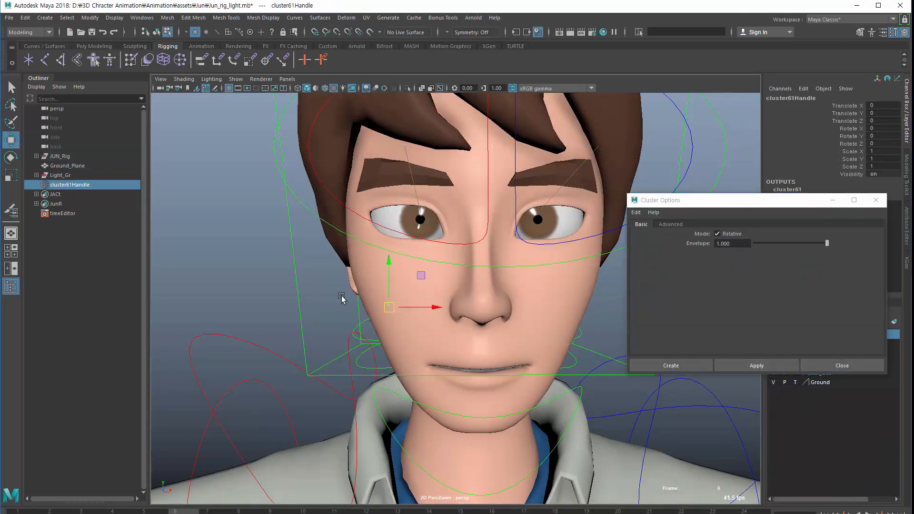
pyautogui.keyDown('alt'); pyautogui.moveTo(344, 310); pyautogui.dragTo(354, 312); pyautogui.keyUp('alt')
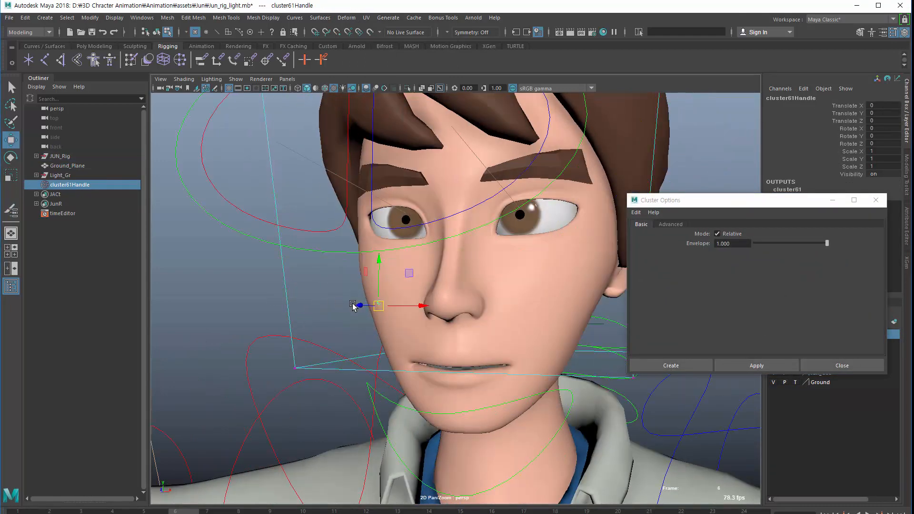
# Switch to object selection and parent the cheek cluster handle under the head rig.
pyautogui.press('F8')
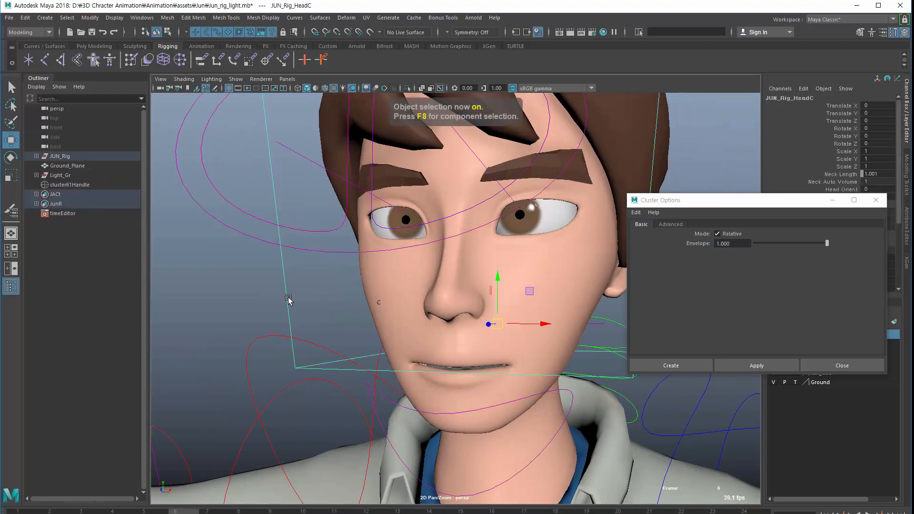
pyautogui.click(379, 303)
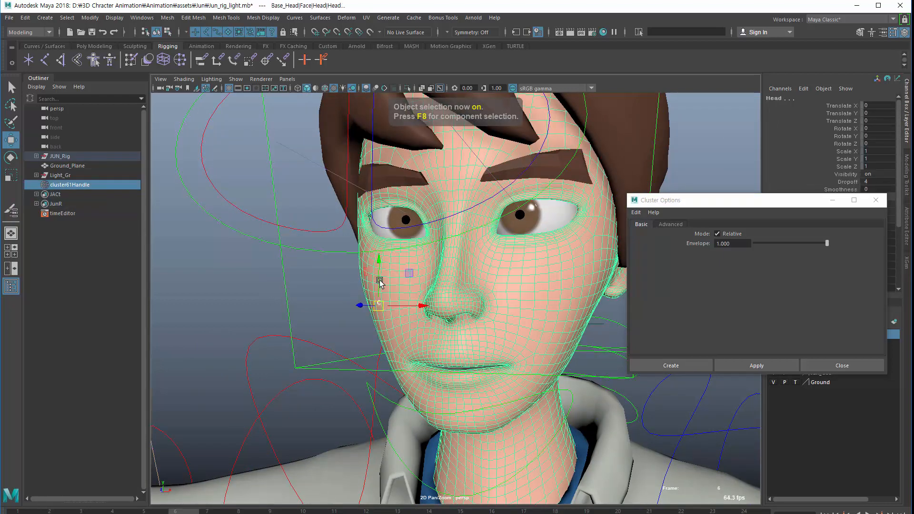
pyautogui.press('p')
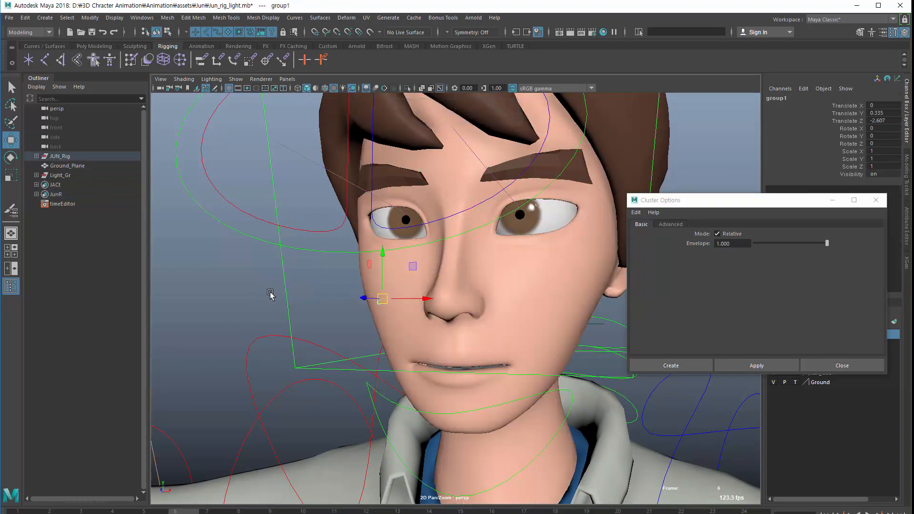
# Tilt the head control about 21 degrees in Rotate Z to test the cluster, and move the Cluster Options window aside.
pyautogui.moveTo(270, 292); pyautogui.dragTo(322, 292)
pyautogui.press('e')
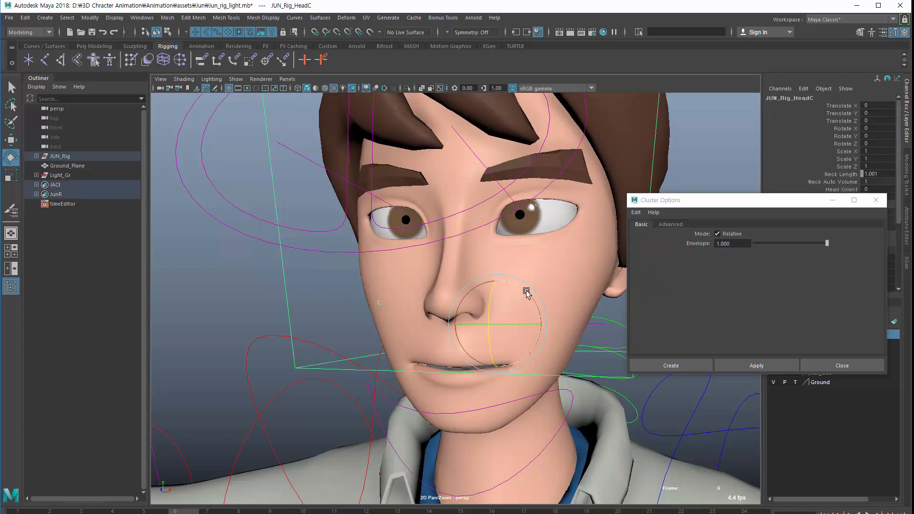
pyautogui.moveTo(526, 291); pyautogui.dragTo(353, 343)
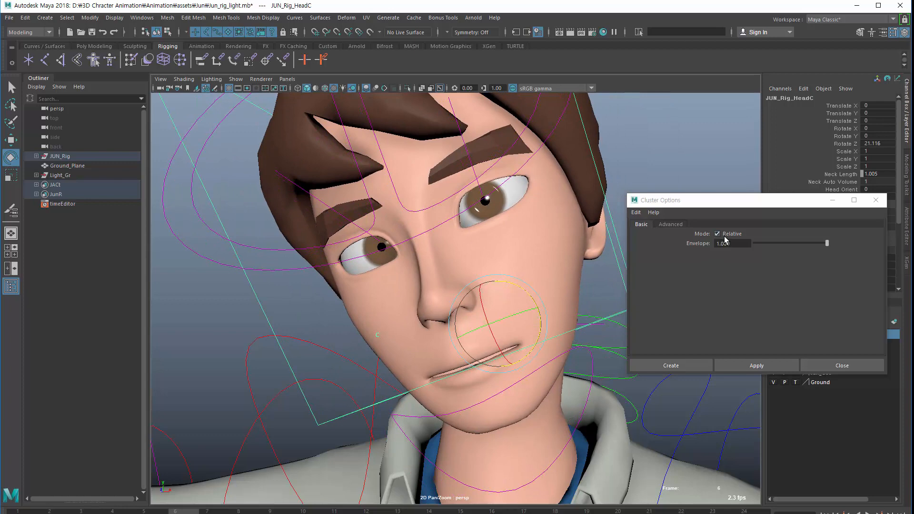
pyautogui.moveTo(692, 208); pyautogui.dragTo(765, 361)
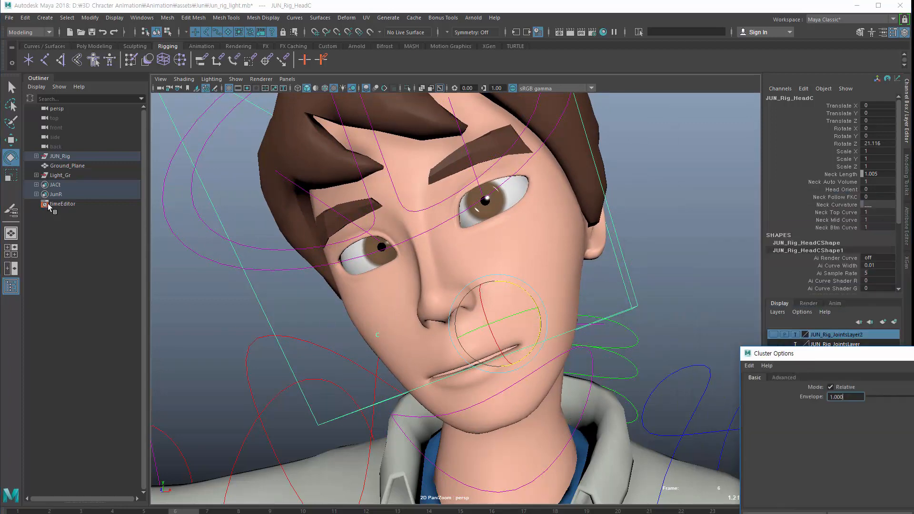
# Select the cheek cluster handle and switch cluster61's Relative attribute off and back on to compare the deformation.
pyautogui.keyDown('shift'); pyautogui.moveTo(349, 322); pyautogui.dragTo(382, 343); pyautogui.keyUp('shift')
pyautogui.keyDown('shift'); pyautogui.moveTo(280, 290); pyautogui.dragTo(423, 299); pyautogui.keyUp('shift')
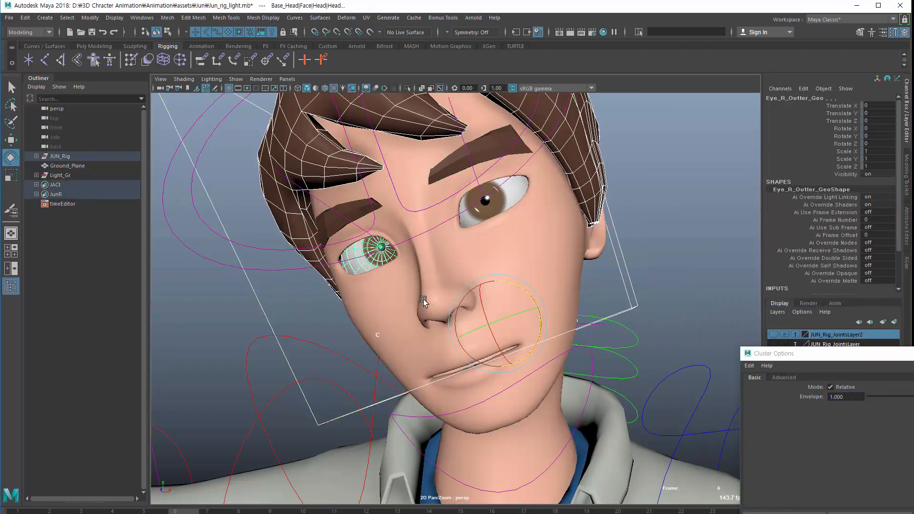
pyautogui.keyDown('ctrl'); pyautogui.moveTo(248, 197); pyautogui.dragTo(397, 243); pyautogui.keyUp('ctrl')
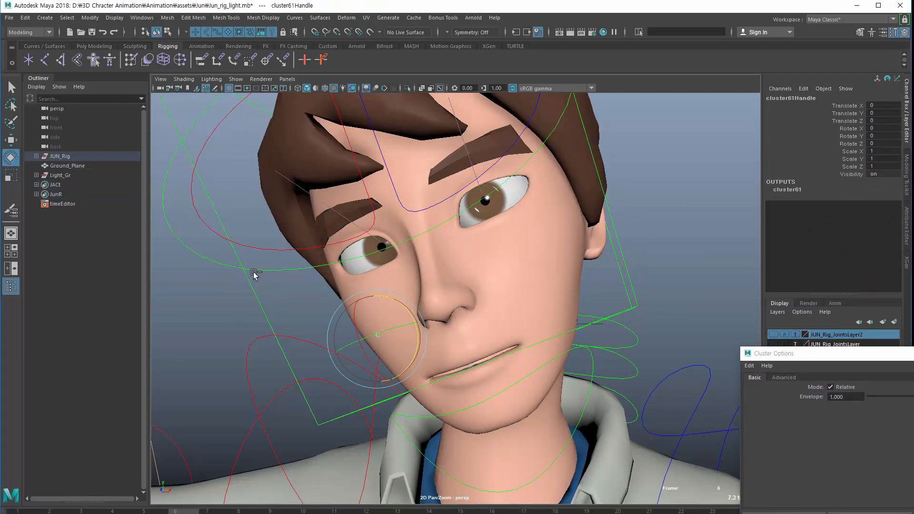
pyautogui.hotkey('ctrl', 'a')
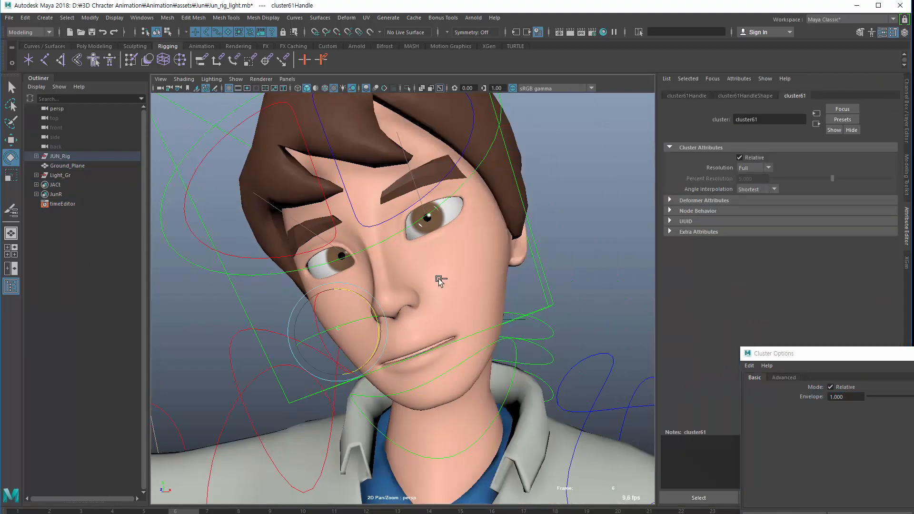
pyautogui.click(748, 159)
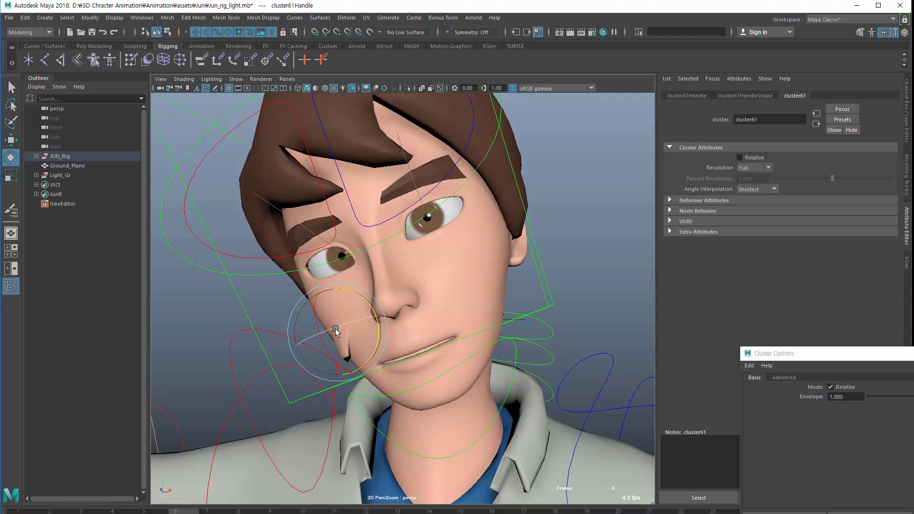
pyautogui.moveTo(335, 330); pyautogui.dragTo(349, 341)
pyautogui.moveTo(368, 302)
pyautogui.keyDown('alt'); pyautogui.mouseDown()
pyautogui.moveTo(365, 311)
pyautogui.moveTo(374, 309)
pyautogui.mouseUp(); pyautogui.keyUp('alt')
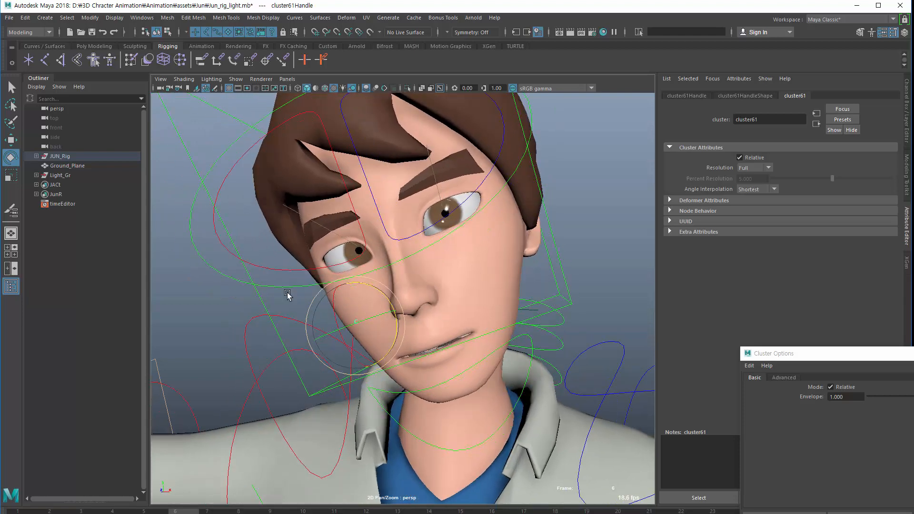
# Select the head control and reset its Rotate Z to 0.
pyautogui.click(257, 302)
pyautogui.click(906, 135)
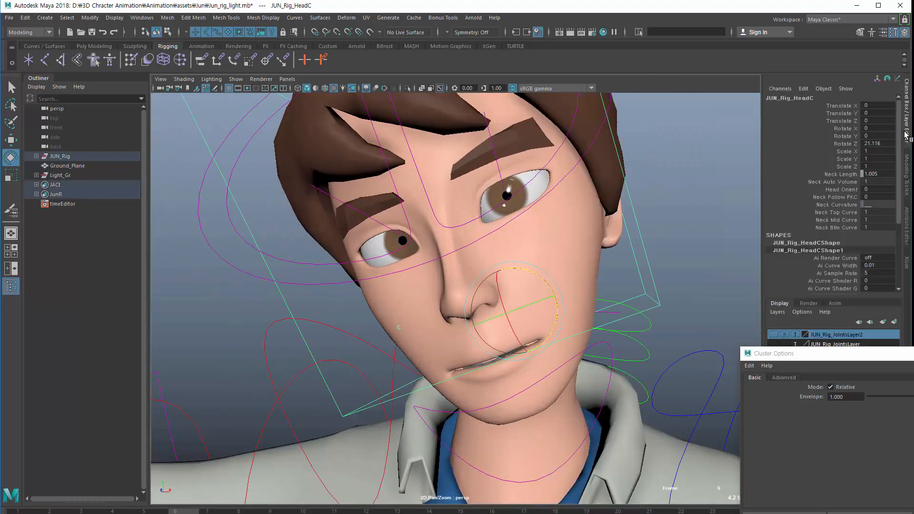
pyautogui.doubleClick(875, 144)
pyautogui.write('0')
pyautogui.press('Return')
pyautogui.press('w')
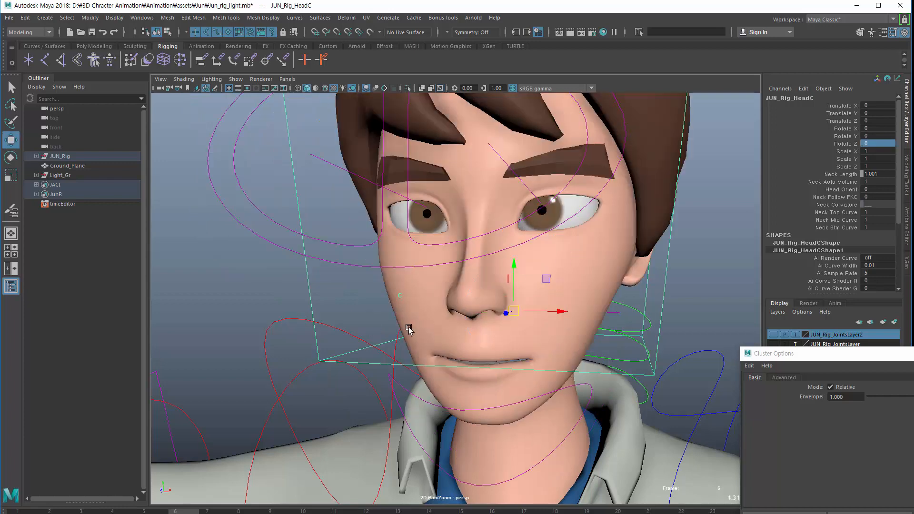
# Rotate the head control about 4.4 degrees in X and try selecting and moving the cheek cluster handle.
pyautogui.press('e')
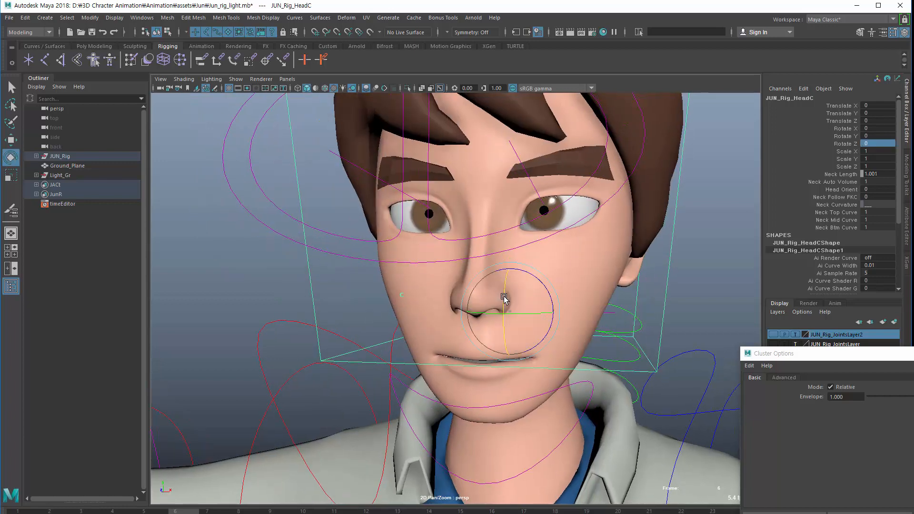
pyautogui.moveTo(502, 297)
pyautogui.mouseDown()
pyautogui.moveTo(505, 289)
pyautogui.moveTo(500, 298)
pyautogui.mouseUp()
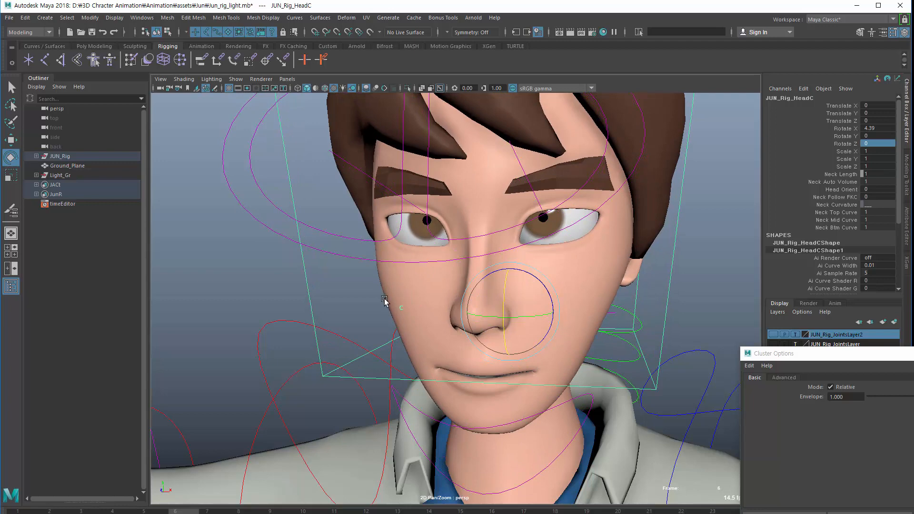
pyautogui.press('w')
pyautogui.click(401, 308)
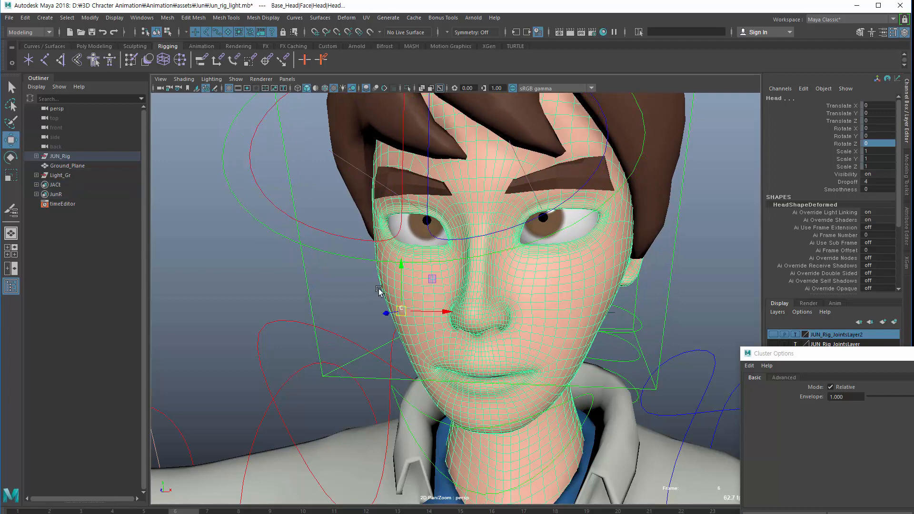
pyautogui.moveTo(405, 308)
pyautogui.mouseDown()
pyautogui.moveTo(343, 312)
pyautogui.moveTo(398, 316)
pyautogui.mouseUp()
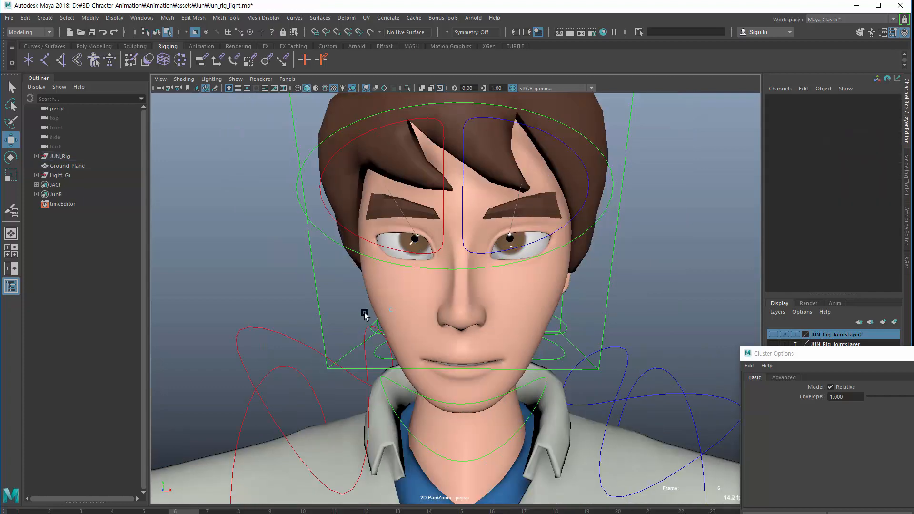
# Return to object selection mode and select only the cheek cluster handle.
pyautogui.click(391, 311)
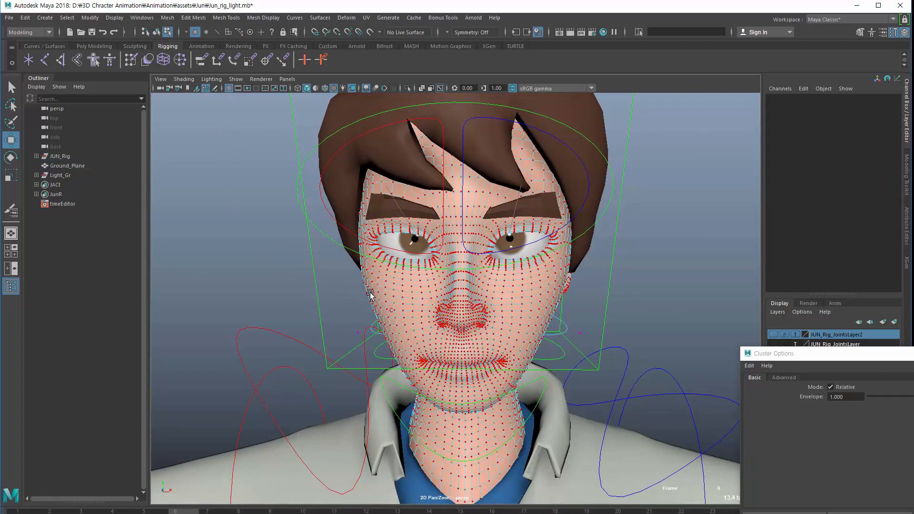
pyautogui.press('F8')
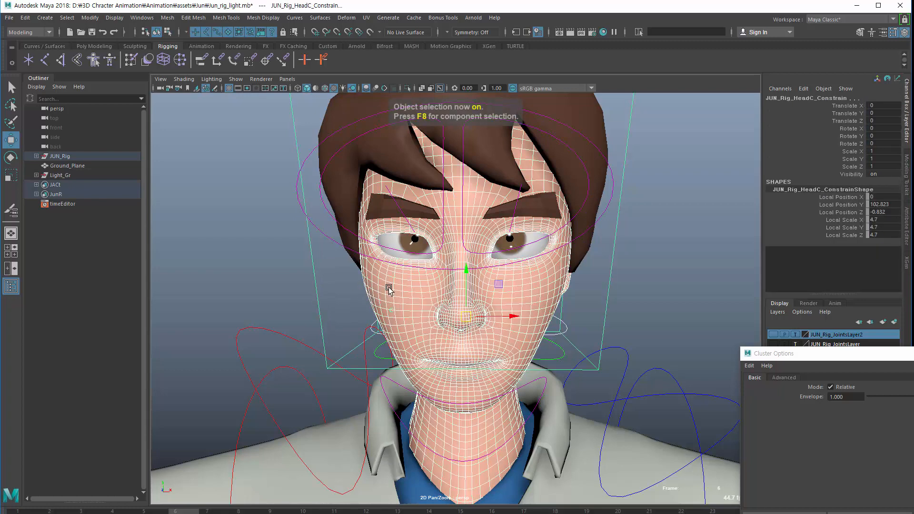
pyautogui.click(389, 289)
pyautogui.moveTo(310, 302); pyautogui.dragTo(388, 352)
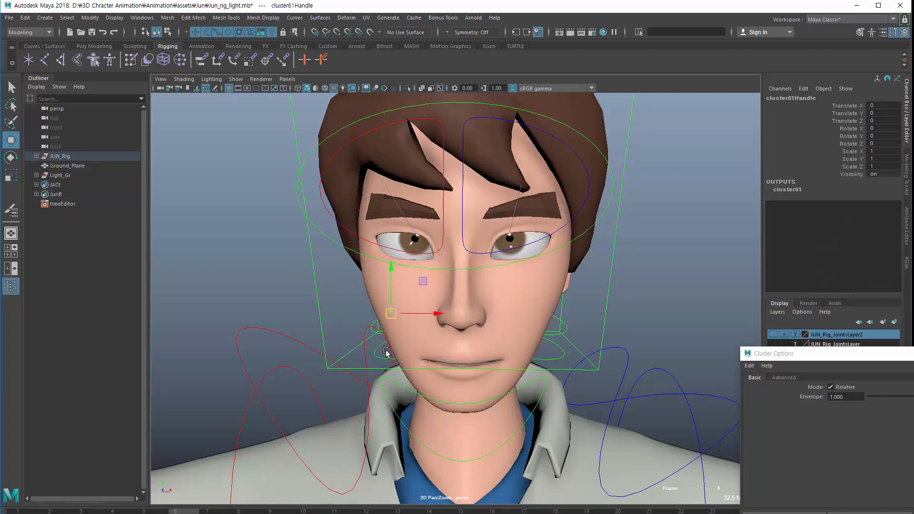
# Show wireframe on the shaded model and pull the cluster handle outward from the cheek to about -1.11 in Translate X.
pyautogui.press('4')
pyautogui.press('5')
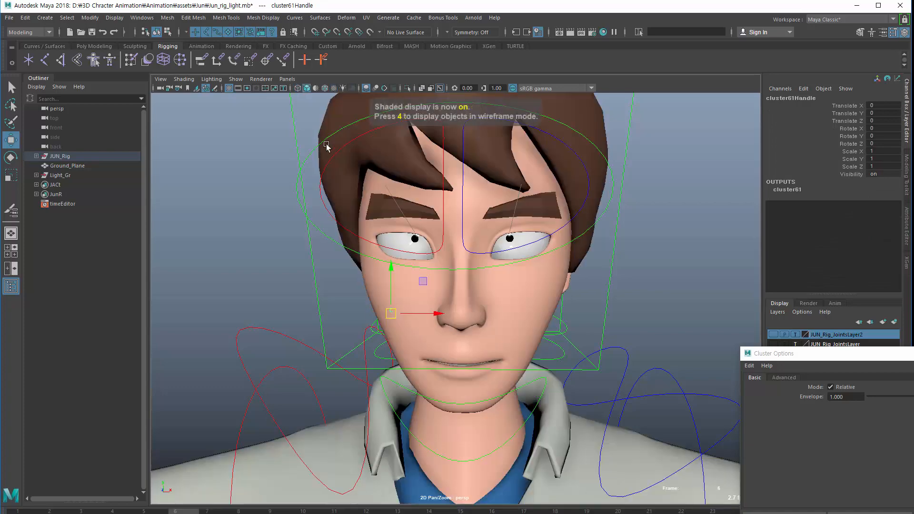
pyautogui.click(325, 88)
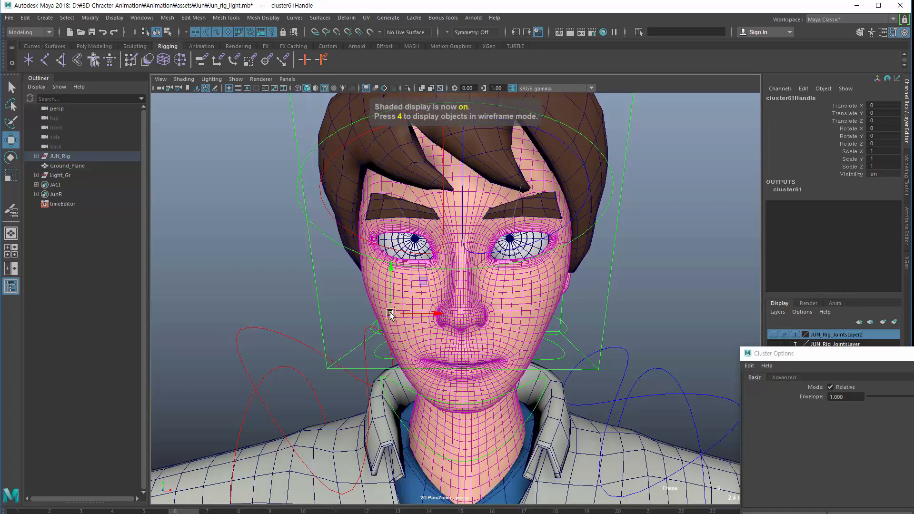
pyautogui.moveTo(391, 313); pyautogui.dragTo(321, 281)
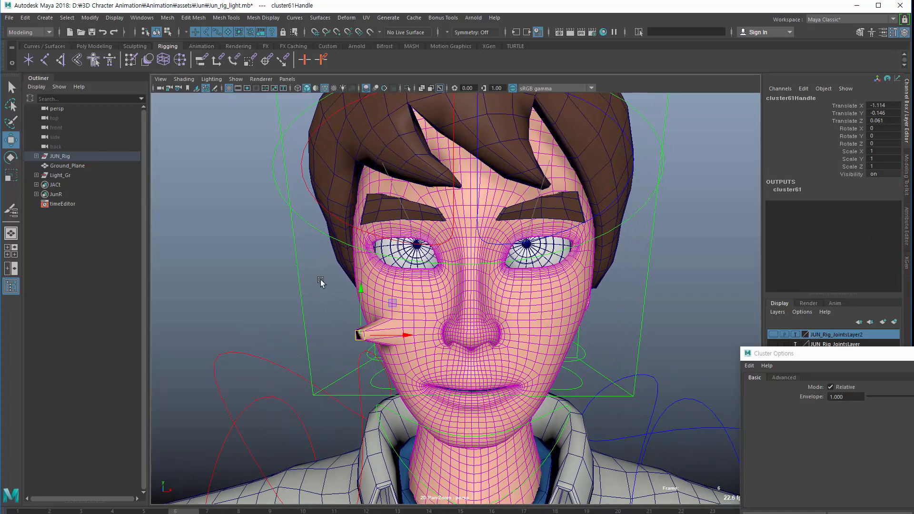
# Open the head mesh's list of all input operations and reorder cluster61 below tension1.
pyautogui.click(516, 33)
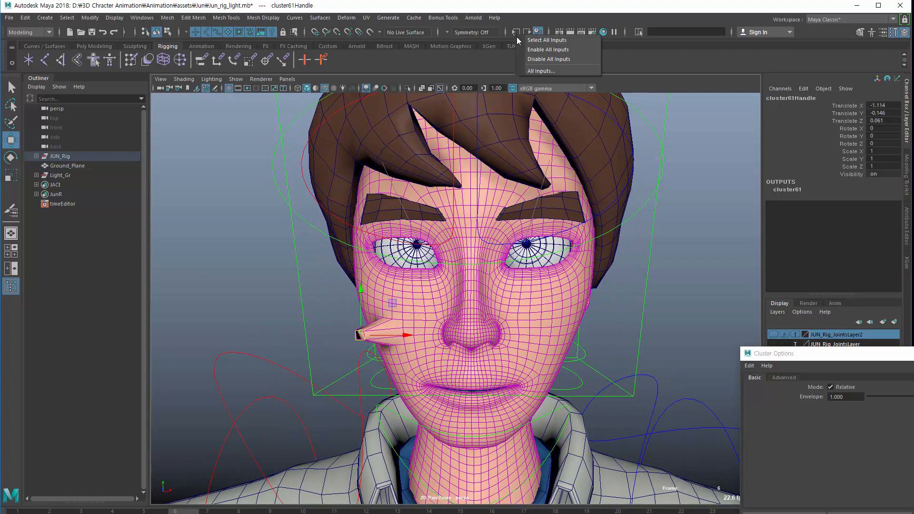
pyautogui.click(541, 71)
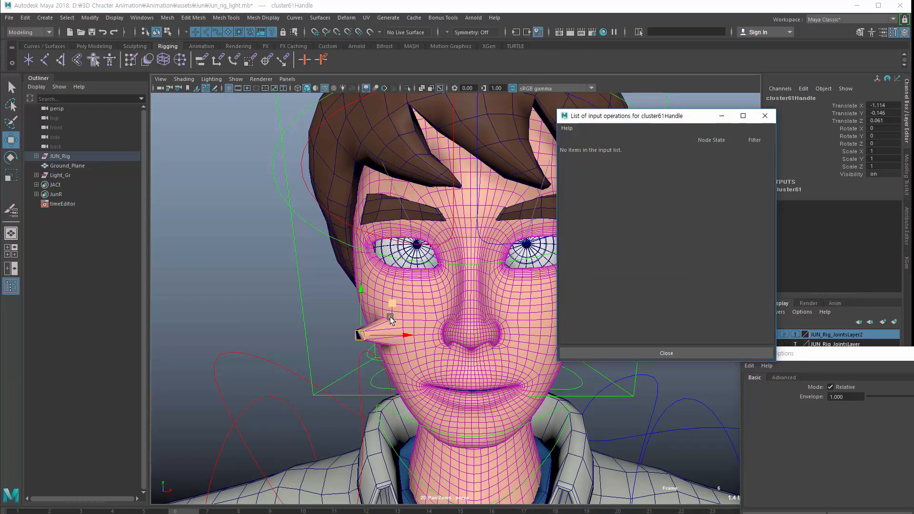
pyautogui.press('F8')
pyautogui.press('F8')
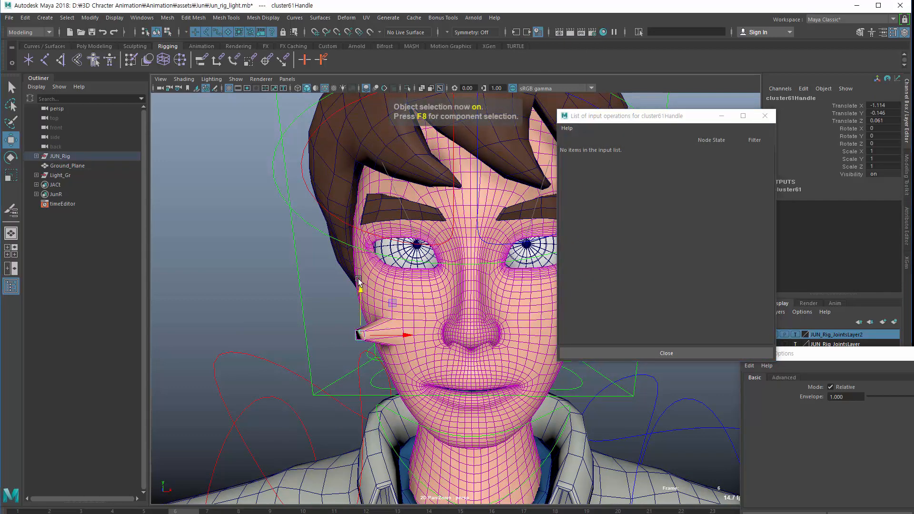
pyautogui.press('F8')
pyautogui.press('F8')
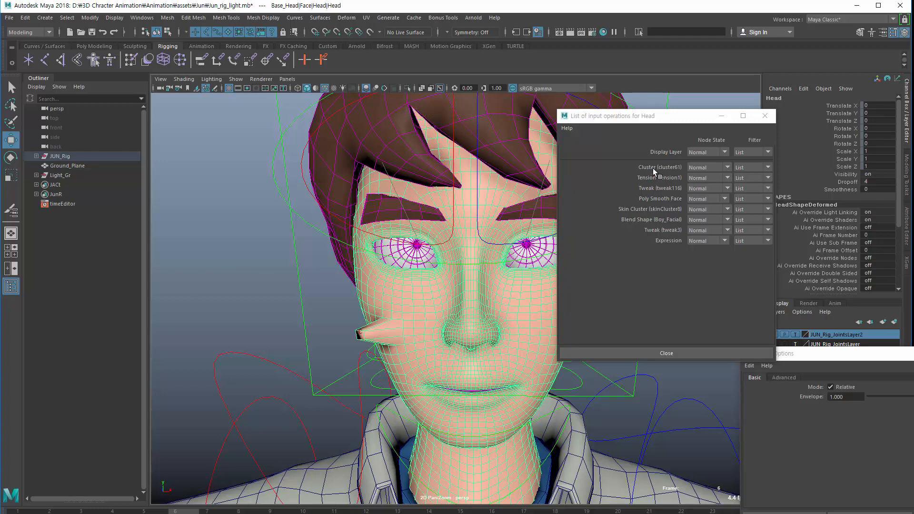
pyautogui.moveTo(653, 167); pyautogui.dragTo(653, 178, button='middle')
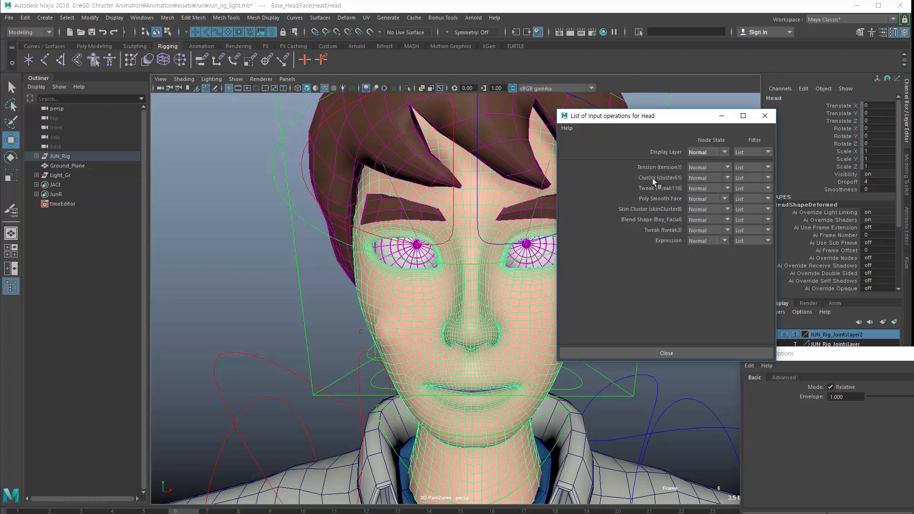
# Try moving the cheek cluster handle, reset its Translate X, Y and Z to 0, and close the list of input operations.
pyautogui.moveTo(361, 336)
pyautogui.mouseDown()
pyautogui.moveTo(450, 326)
pyautogui.moveTo(257, 345)
pyautogui.moveTo(494, 344)
pyautogui.moveTo(347, 349)
pyautogui.moveTo(374, 346)
pyautogui.mouseUp()
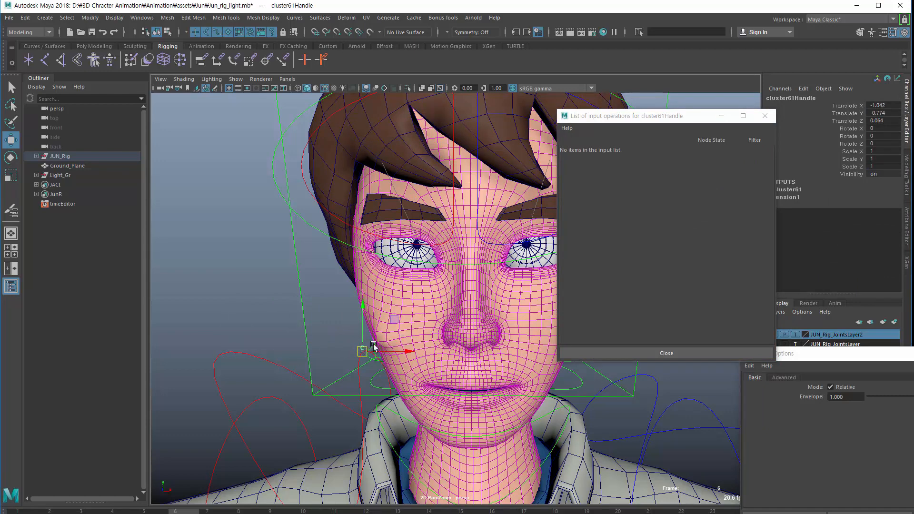
pyautogui.moveTo(873, 106); pyautogui.dragTo(870, 122)
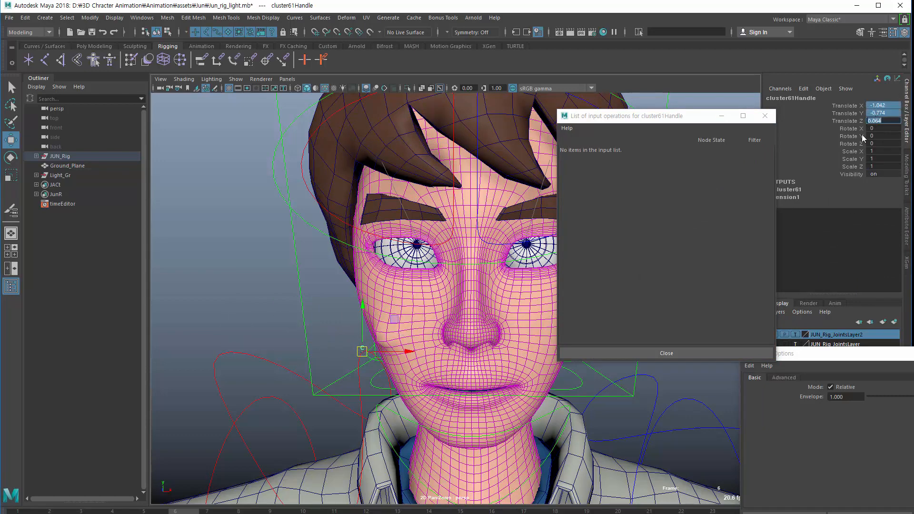
pyautogui.write('0')
pyautogui.press('Return')
pyautogui.keyDown('alt'); pyautogui.moveTo(304, 343); pyautogui.dragTo(265, 333); pyautogui.keyUp('alt')
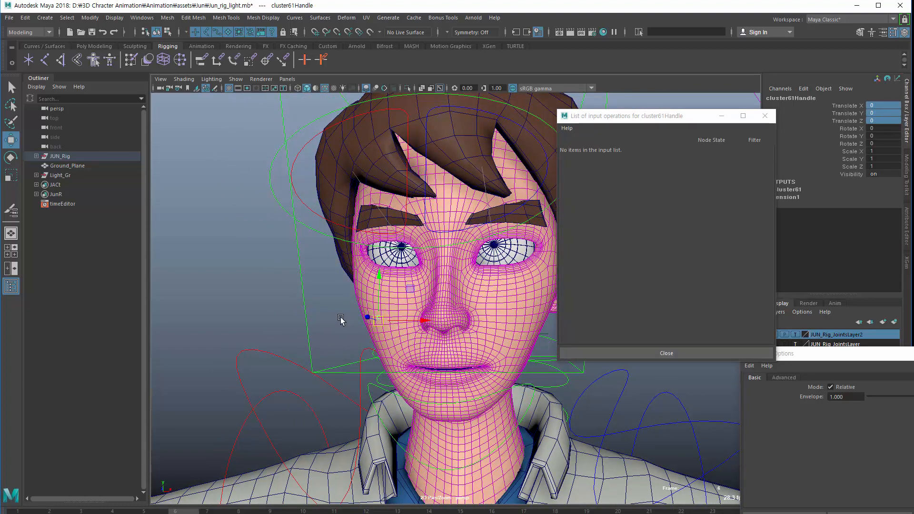
pyautogui.click(679, 353)
# Try rotating the head control to test the cheek deformation, and undo the rotation.
pyautogui.click(275, 279)
pyautogui.click(291, 296)
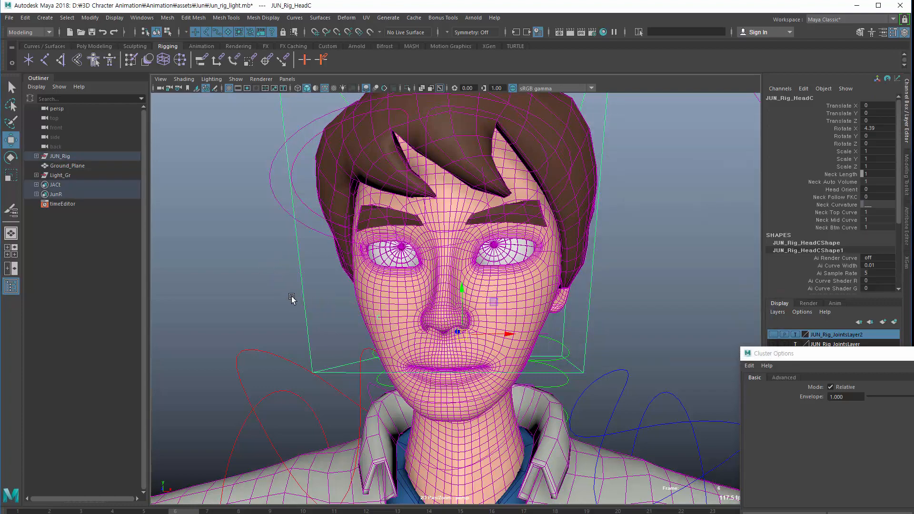
pyautogui.press('e')
pyautogui.moveTo(434, 297); pyautogui.dragTo(430, 306)
pyautogui.hotkey('ctrl', 'z')
# Try moving the right cheek and right outer mouth controls on the facial rig, undoing each move.
pyautogui.keyDown('alt'); pyautogui.moveTo(492, 280); pyautogui.dragTo(451, 281, button='right'); pyautogui.keyUp('alt')
pyautogui.keyDown('alt'); pyautogui.moveTo(451, 282); pyautogui.dragTo(614, 221); pyautogui.keyUp('alt')
pyautogui.click(621, 214)
pyautogui.press('w')
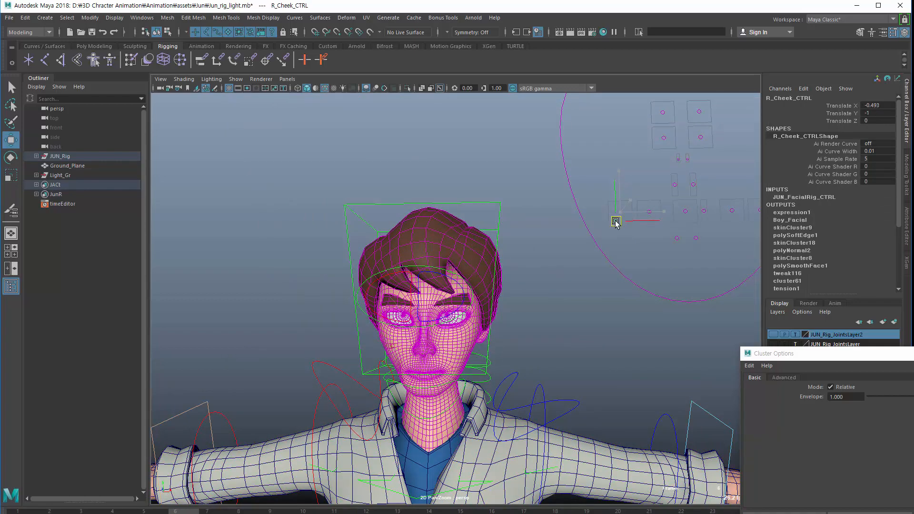
pyautogui.hotkey('ctrl', 'z')
pyautogui.scroll(1, 594, 240)
pyautogui.moveTo(675, 238); pyautogui.dragTo(655, 207)
pyautogui.hotkey('ctrl', 'z')
pyautogui.scroll(2, 266, 268)
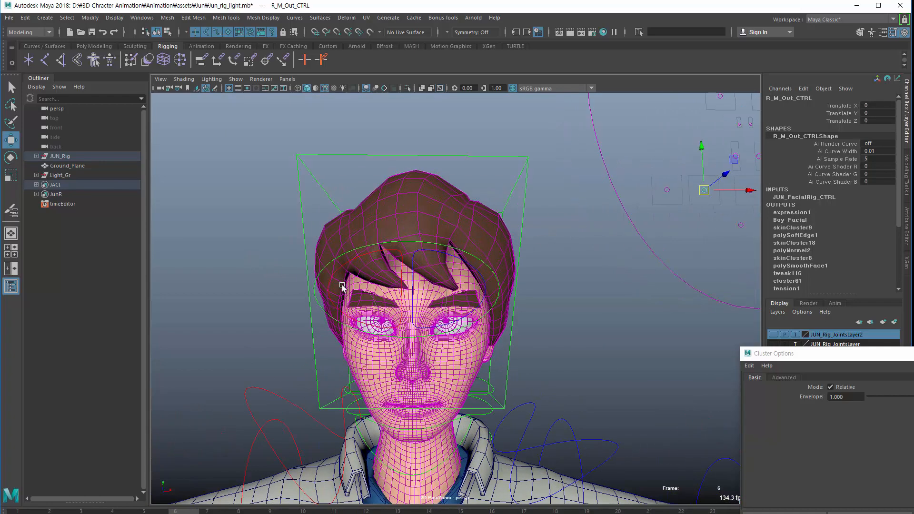
# Clear the selection in the viewport and close the Cluster Options window.
pyautogui.scroll(2, 295, 271)
pyautogui.keyDown('alt'); pyautogui.moveTo(333, 266); pyautogui.dragTo(270, 280); pyautogui.keyUp('alt')
pyautogui.click(270, 280)
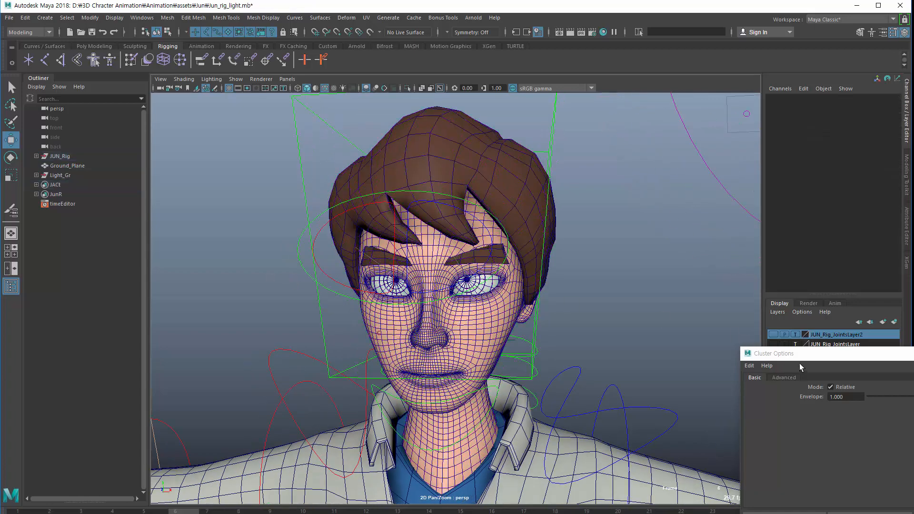
pyautogui.moveTo(802, 358); pyautogui.dragTo(659, 262)
pyautogui.click(825, 258)
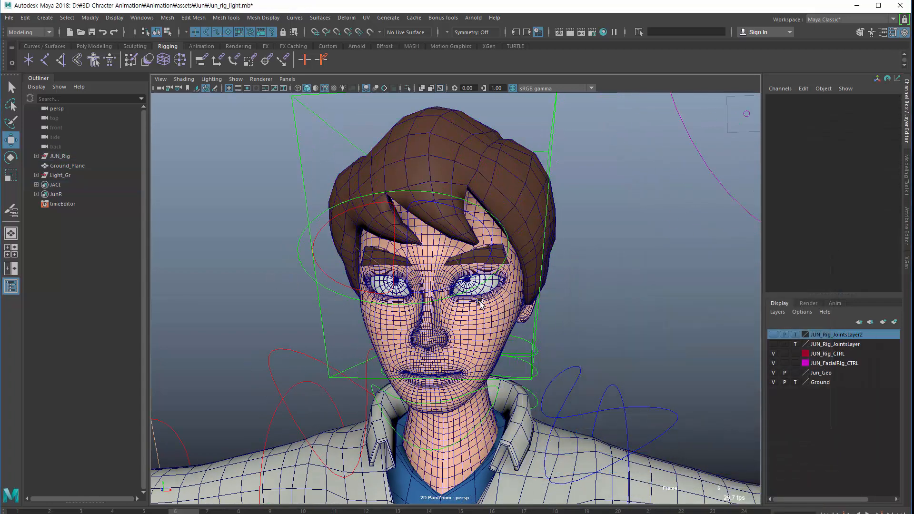
pyautogui.scroll(3, 506, 318)
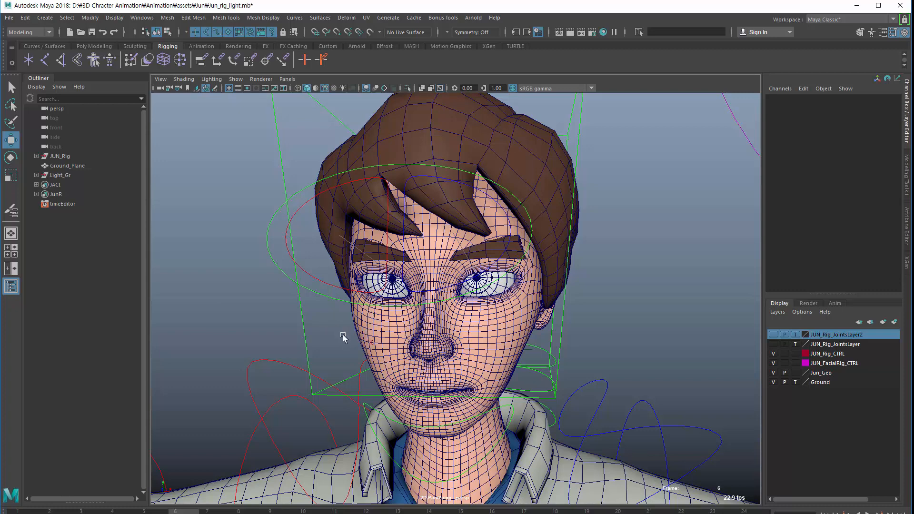
pyautogui.click(369, 335)
pyautogui.click(253, 333)
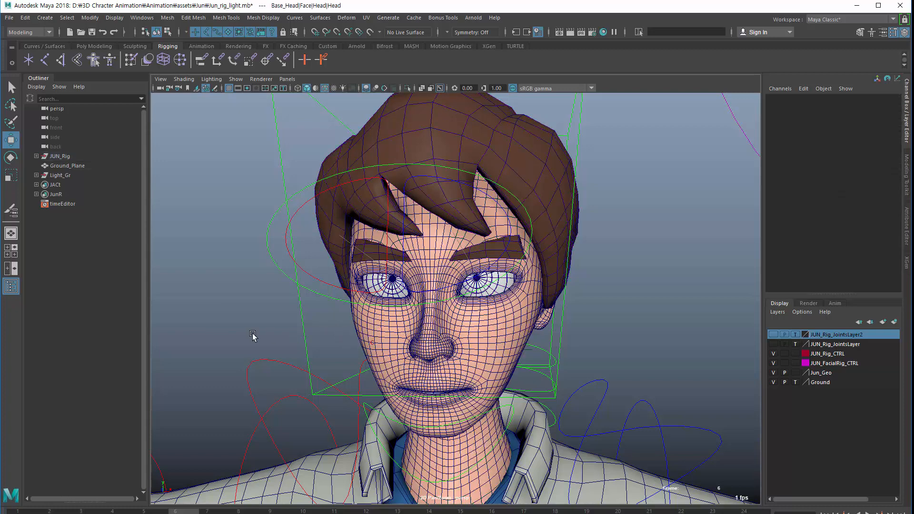